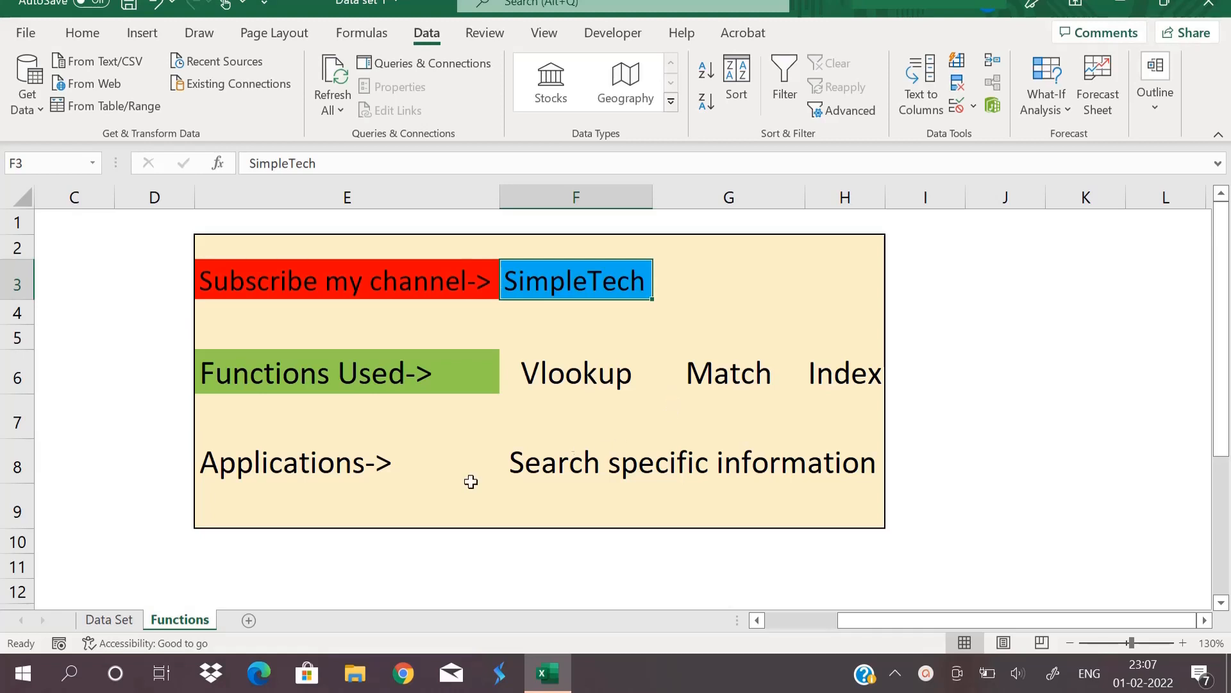
# Step: Open the Data Set sheet and look over the product table from the product names to the MRP column
pyautogui.click(107, 621)
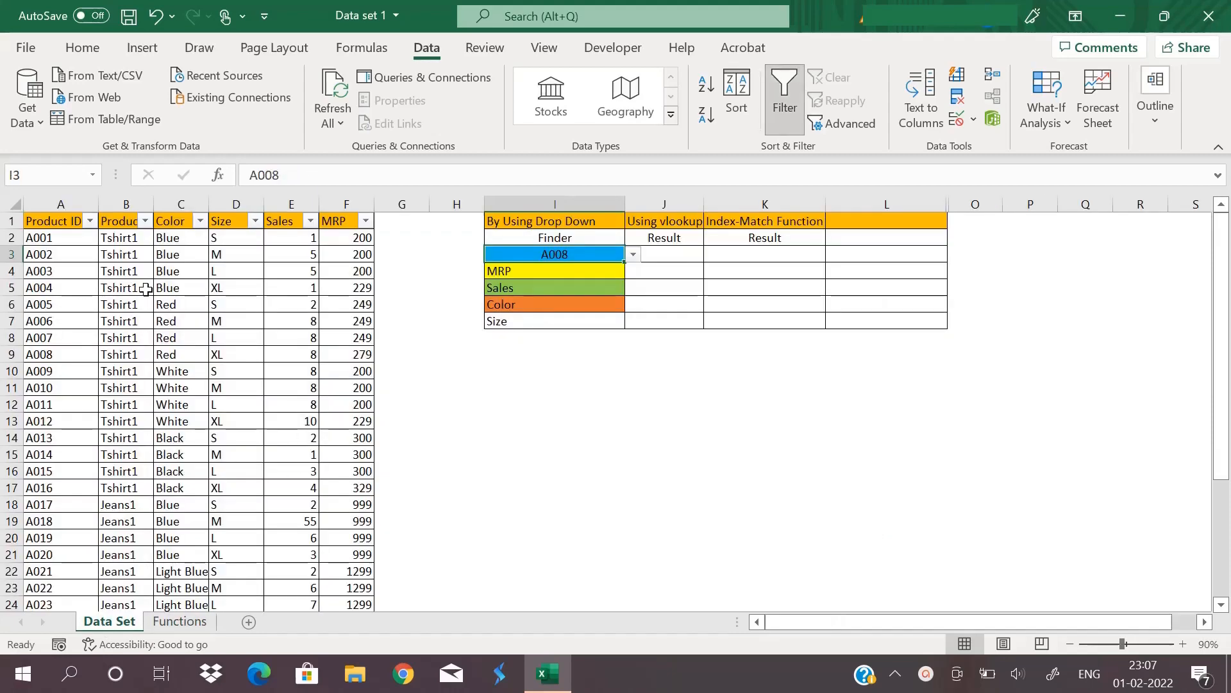
pyautogui.click(144, 253)
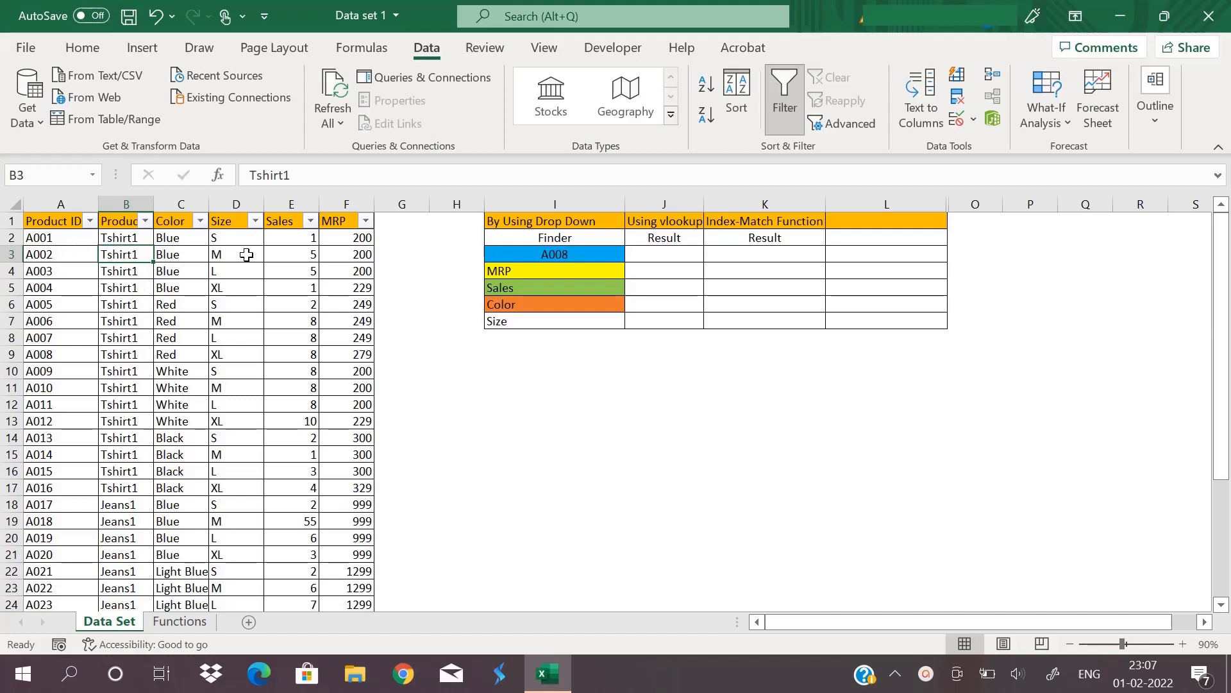
pyautogui.click(346, 221)
pyautogui.click(340, 320)
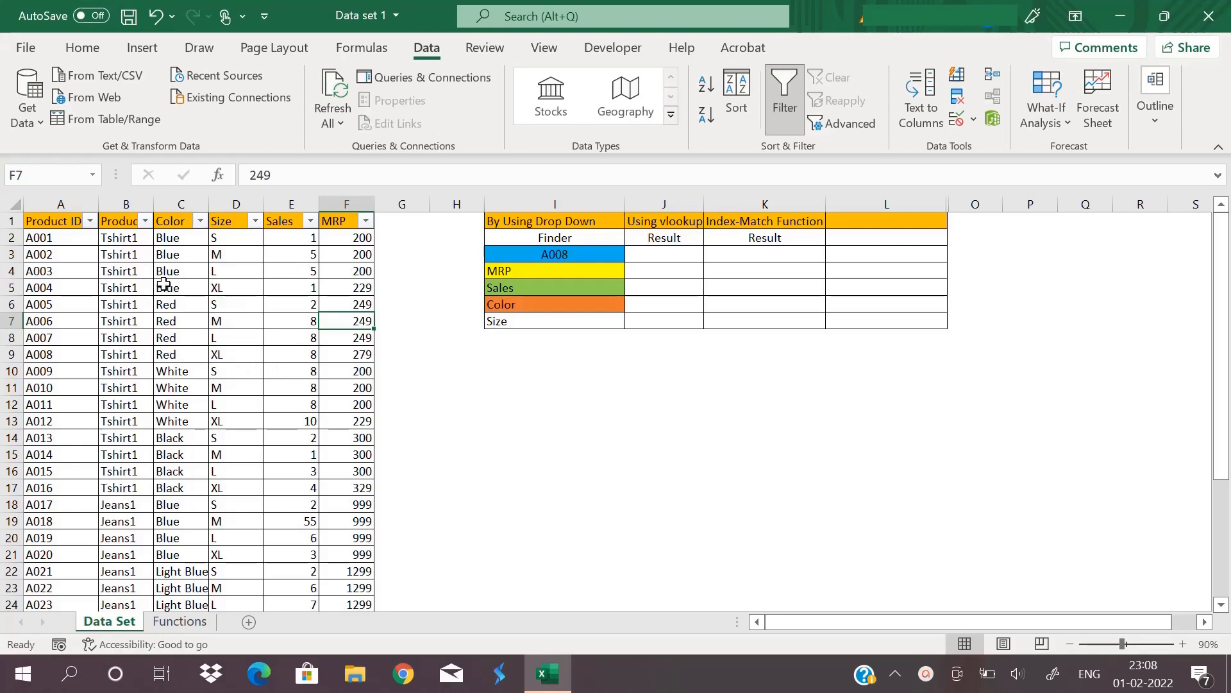
# Step: Filter the Product ID column to show only A025
pyautogui.click(90, 220)
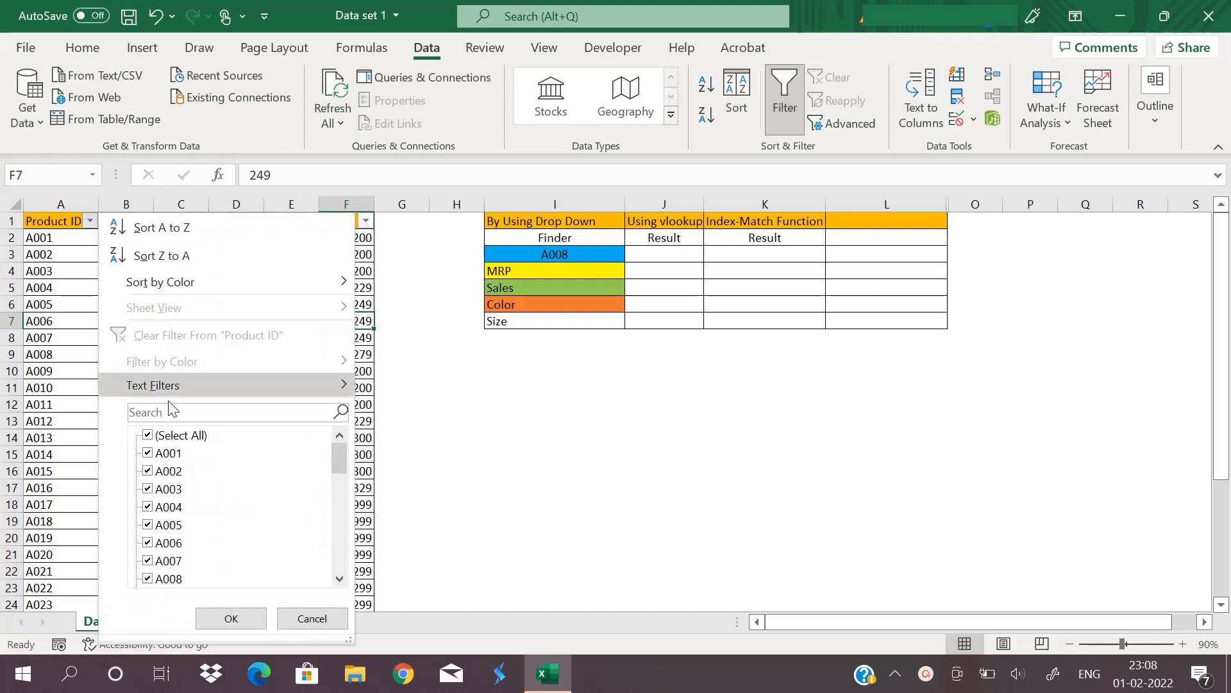
pyautogui.write('a025')
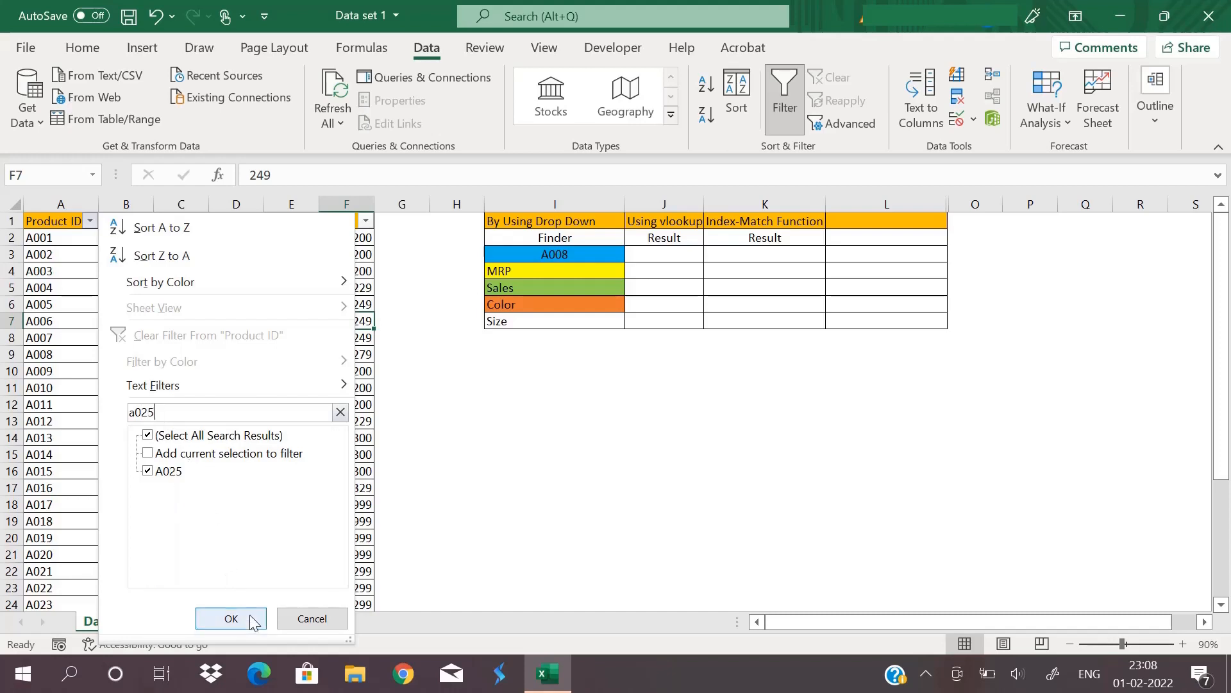
pyautogui.click(230, 619)
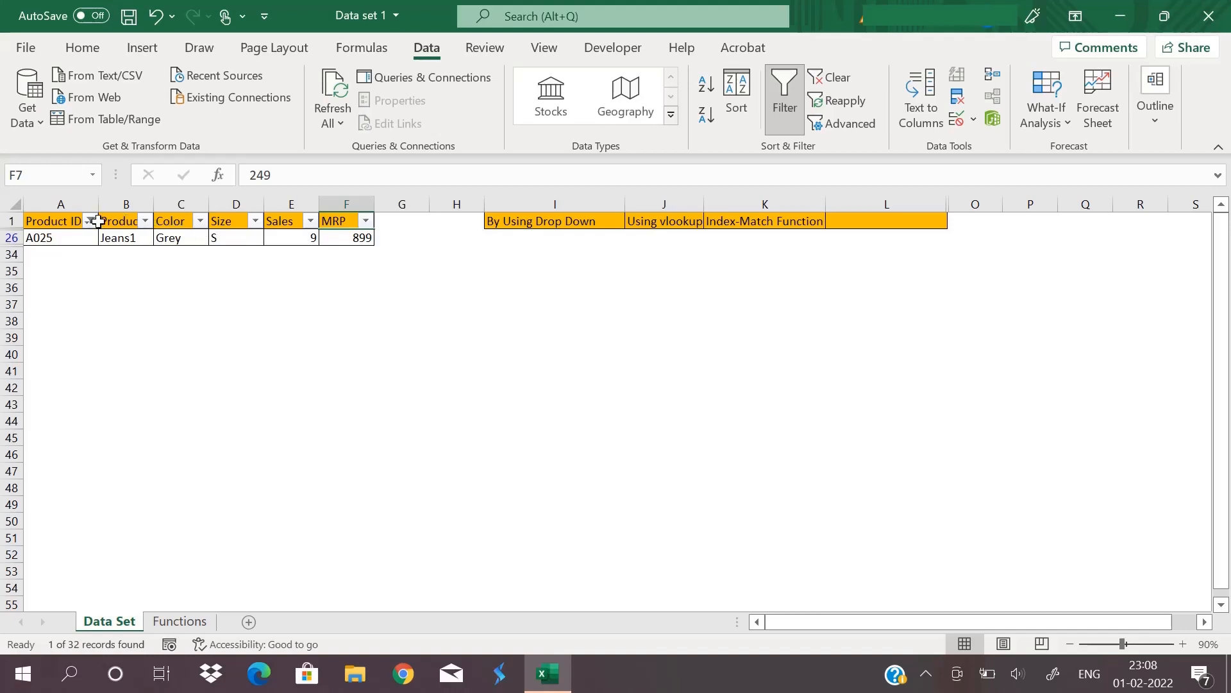
# Step: Reset the Product ID filter to show all product IDs
pyautogui.click(95, 224)
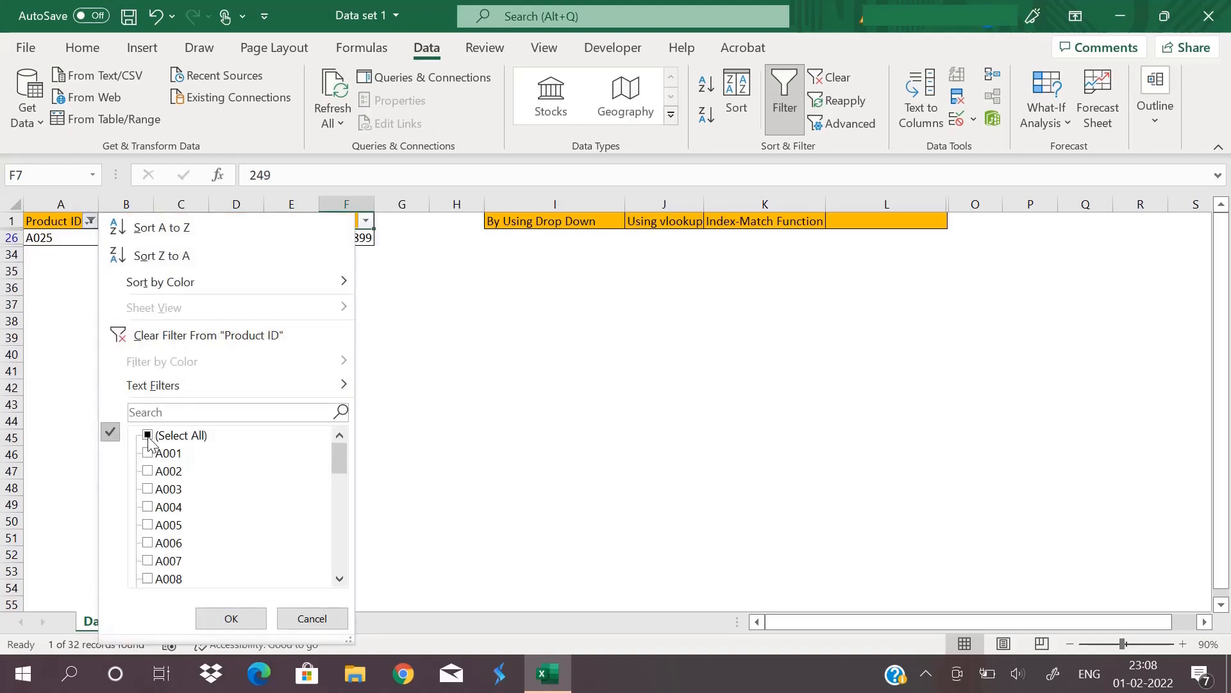
pyautogui.click(181, 435)
pyautogui.click(253, 619)
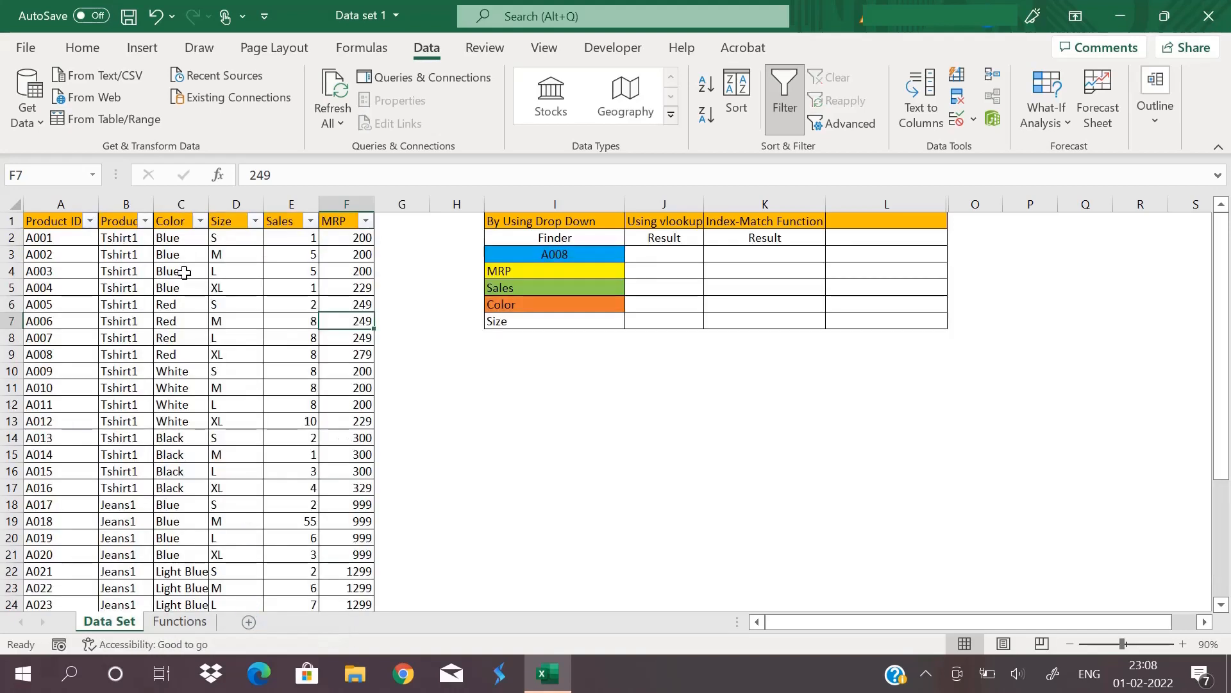
# Step: Remove the header filters, reapply filtering to the whole product table A1:F33, and return to cell A1
pyautogui.hotkey('ctrl', 'shift', 'l')
pyautogui.click(62, 221)
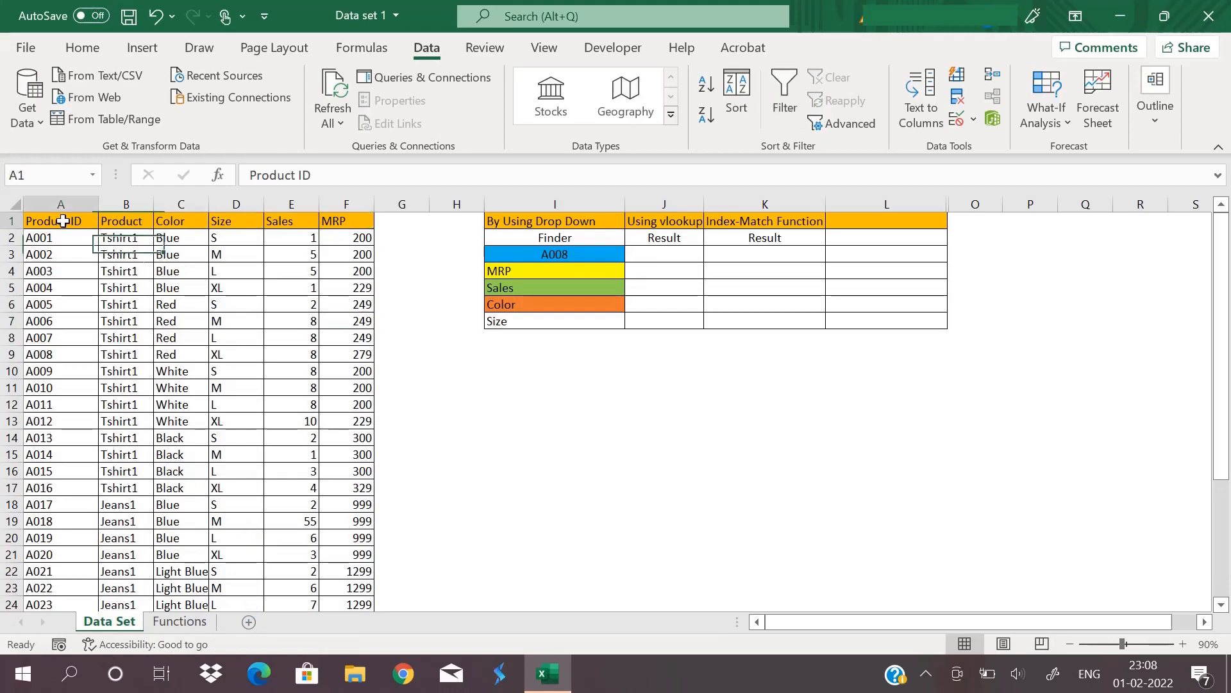
pyautogui.hotkey('shift', 'Right')
pyautogui.hotkey('shift', 'Right')
pyautogui.hotkey('shift', 'Right')
pyautogui.hotkey('shift', 'Right')
pyautogui.hotkey('shift', 'Right')
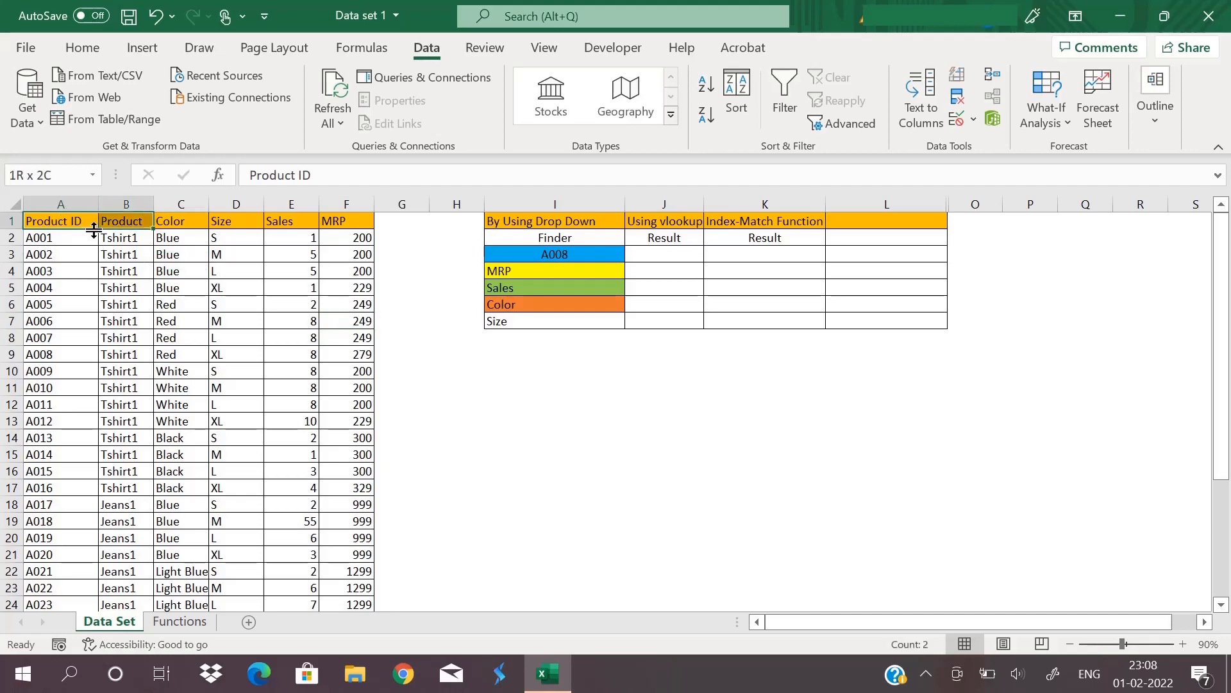
pyautogui.hotkey('ctrl', 'shift', 'Down')
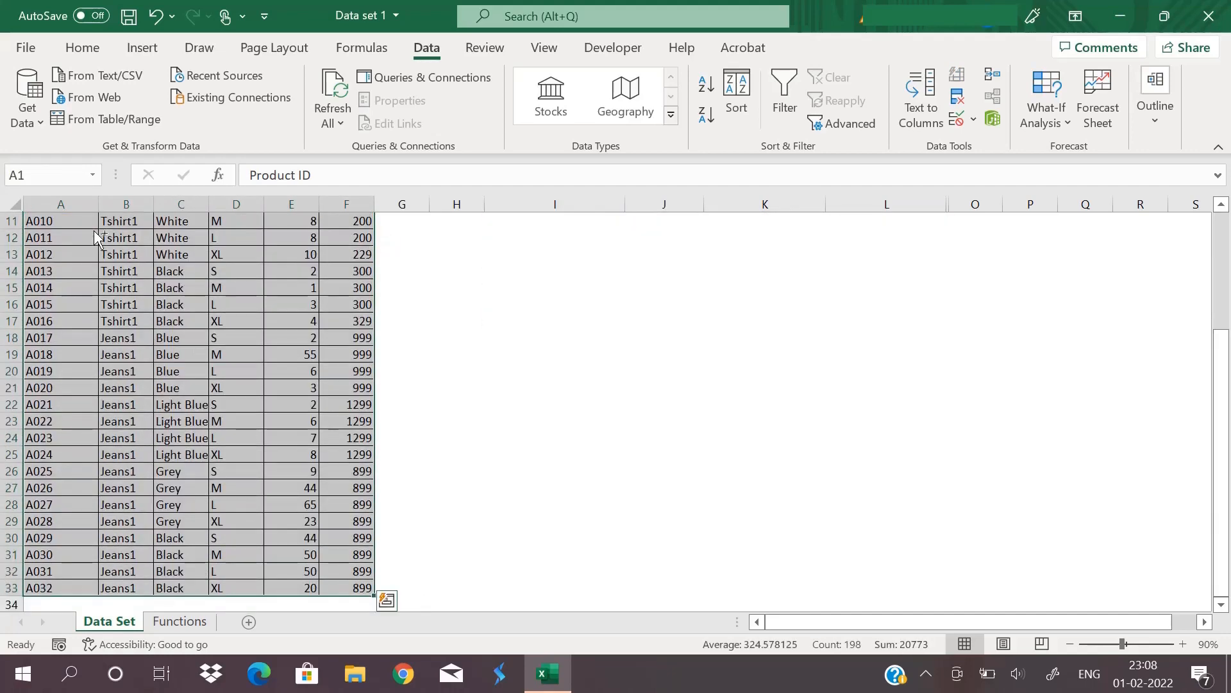
pyautogui.hotkey('ctrl', 'shift', 'l')
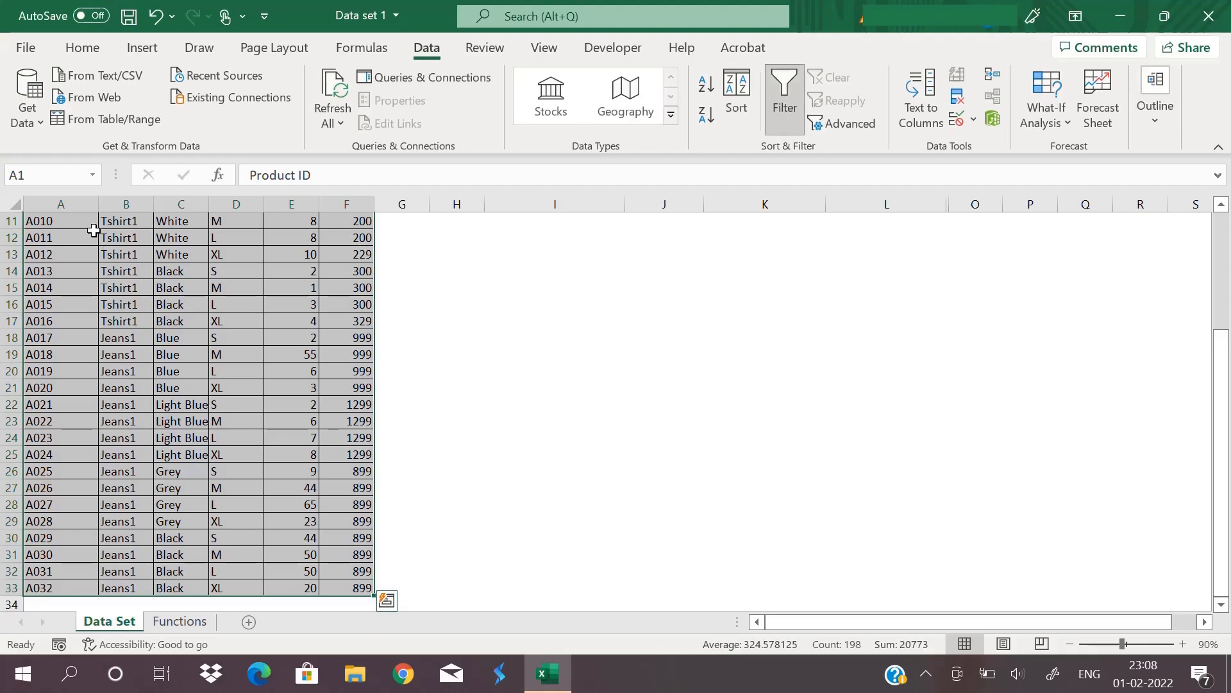
pyautogui.hotkey('ctrl', 'Home')
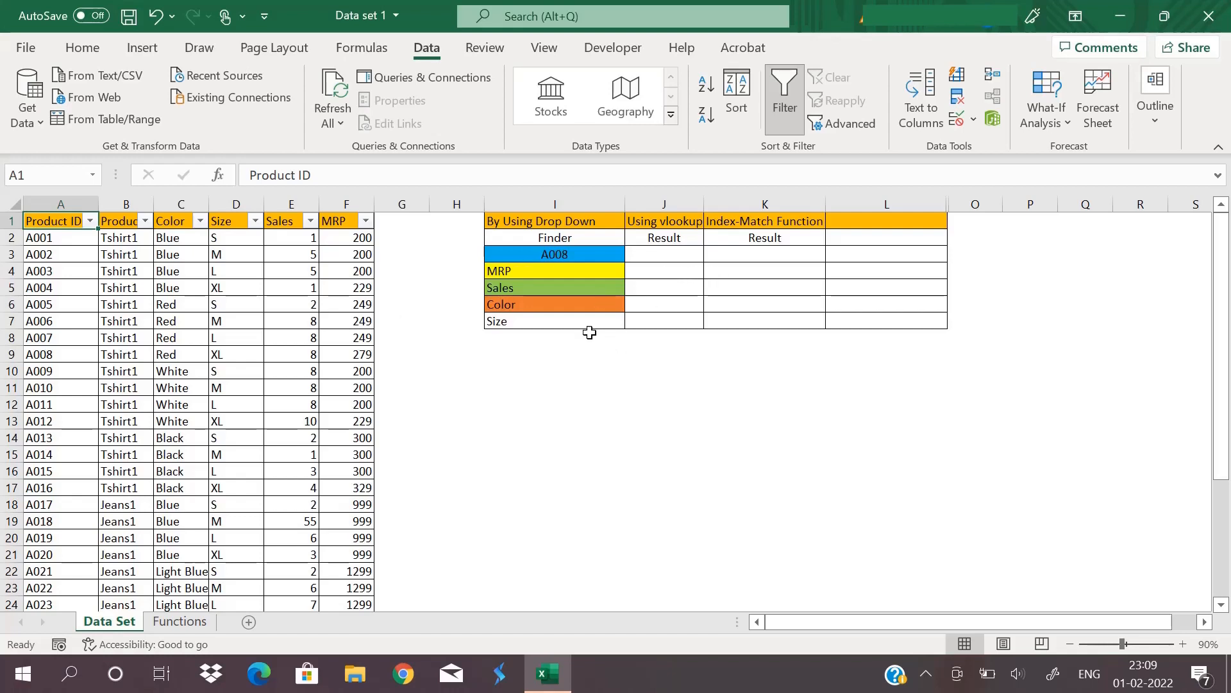
# Step: Examine the Finder table, the product ID choices in cell I3, and the matching IDs in the product table
pyautogui.moveTo(525, 217)
pyautogui.mouseDown()
pyautogui.moveTo(640, 291)
pyautogui.moveTo(661, 323)
pyautogui.mouseUp()
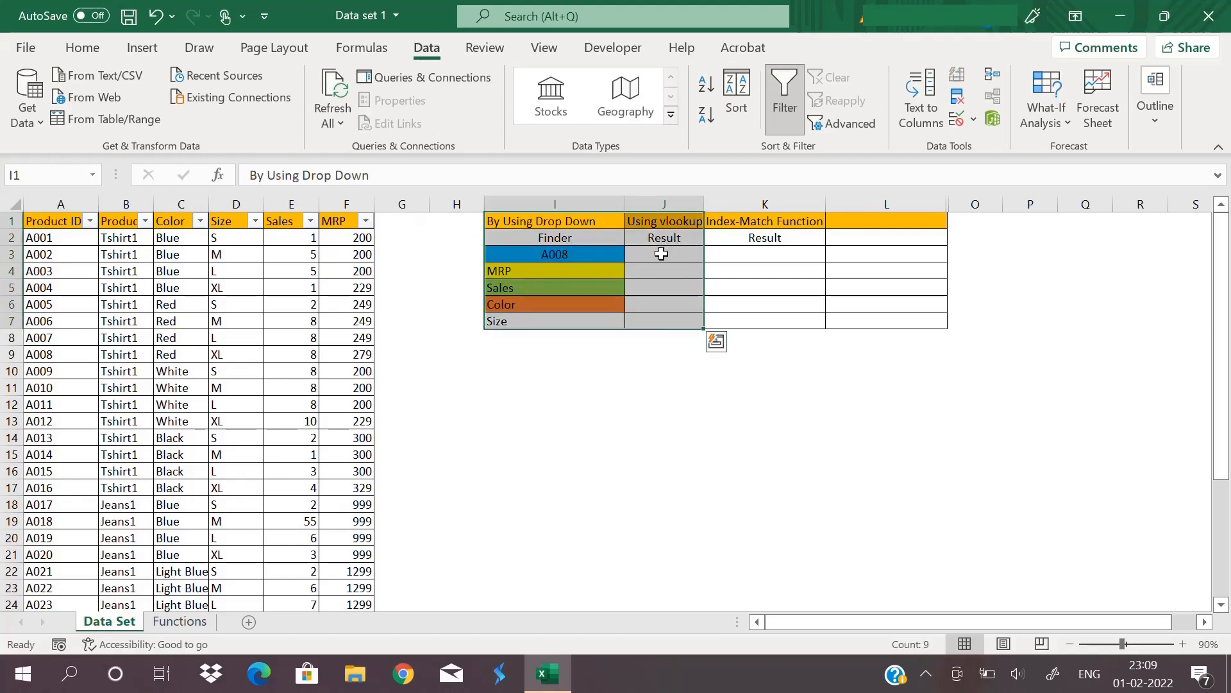
pyautogui.moveTo(550, 269); pyautogui.dragTo(544, 322)
pyautogui.click(575, 254)
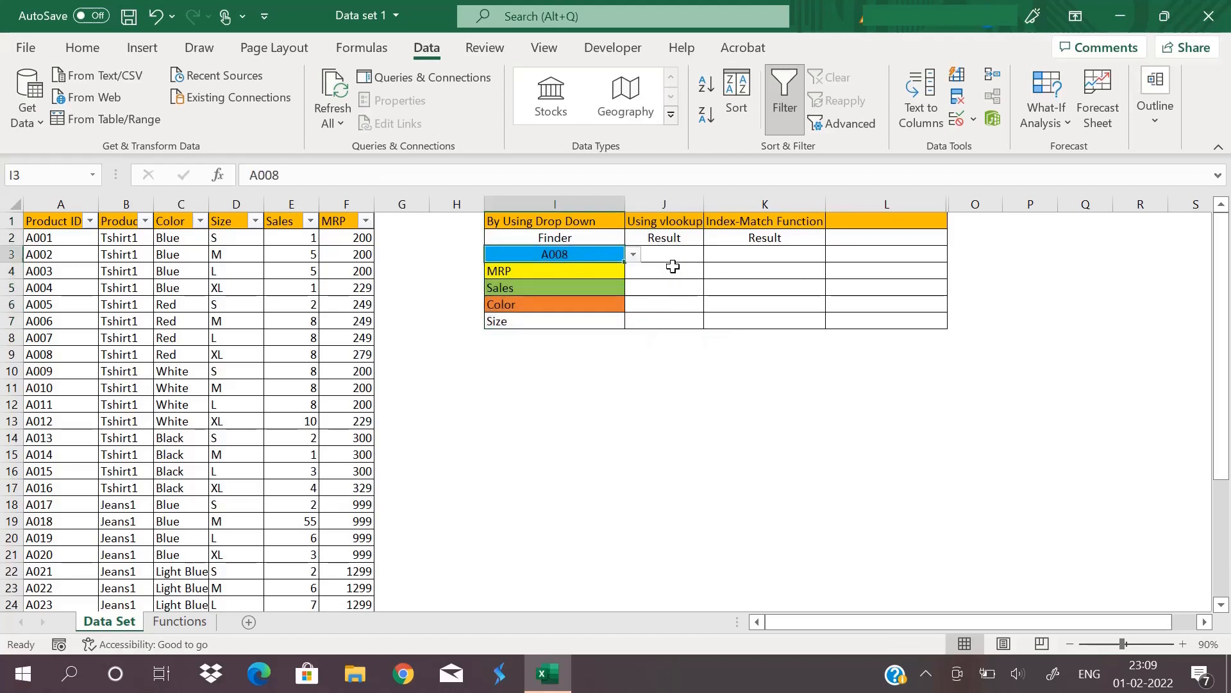
pyautogui.click(634, 255)
pyautogui.moveTo(631, 293); pyautogui.dragTo(634, 270)
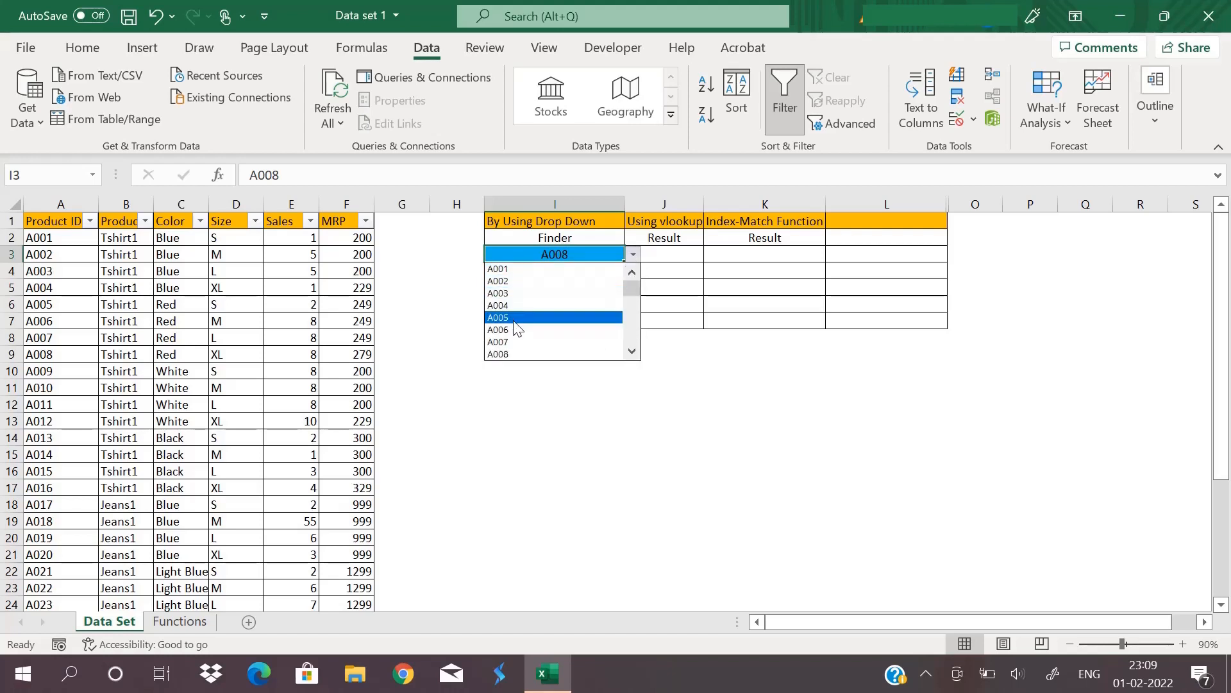
pyautogui.click(69, 245)
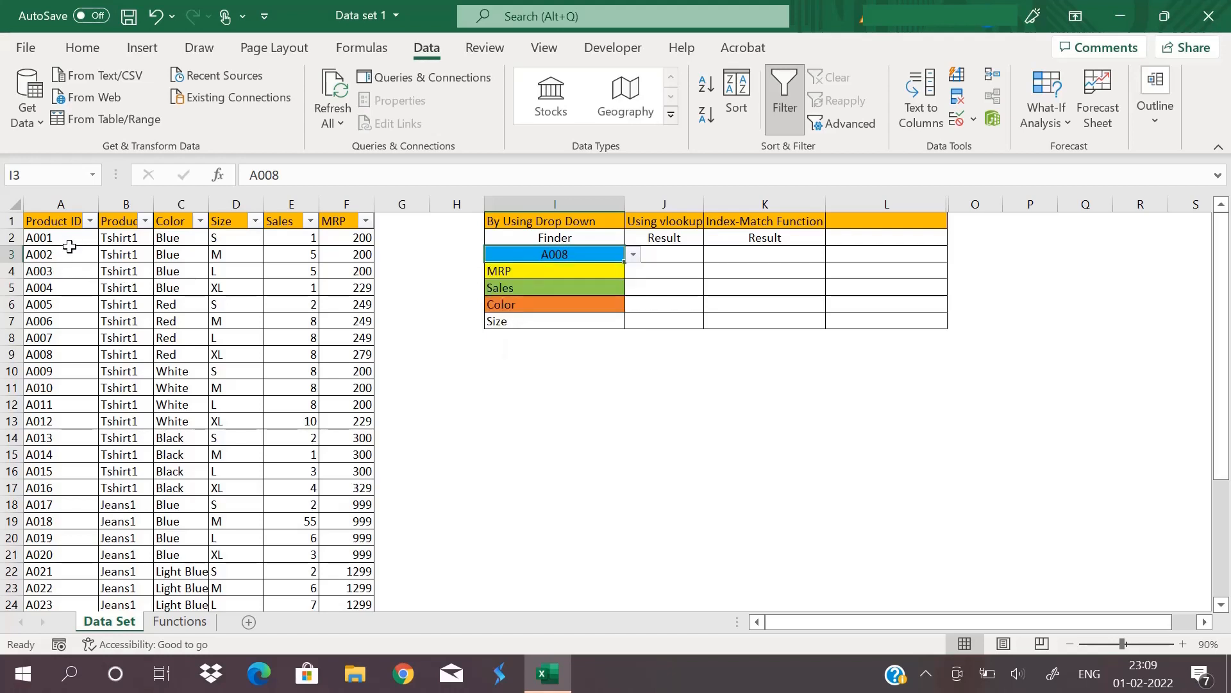
pyautogui.moveTo(69, 244); pyautogui.dragTo(103, 524)
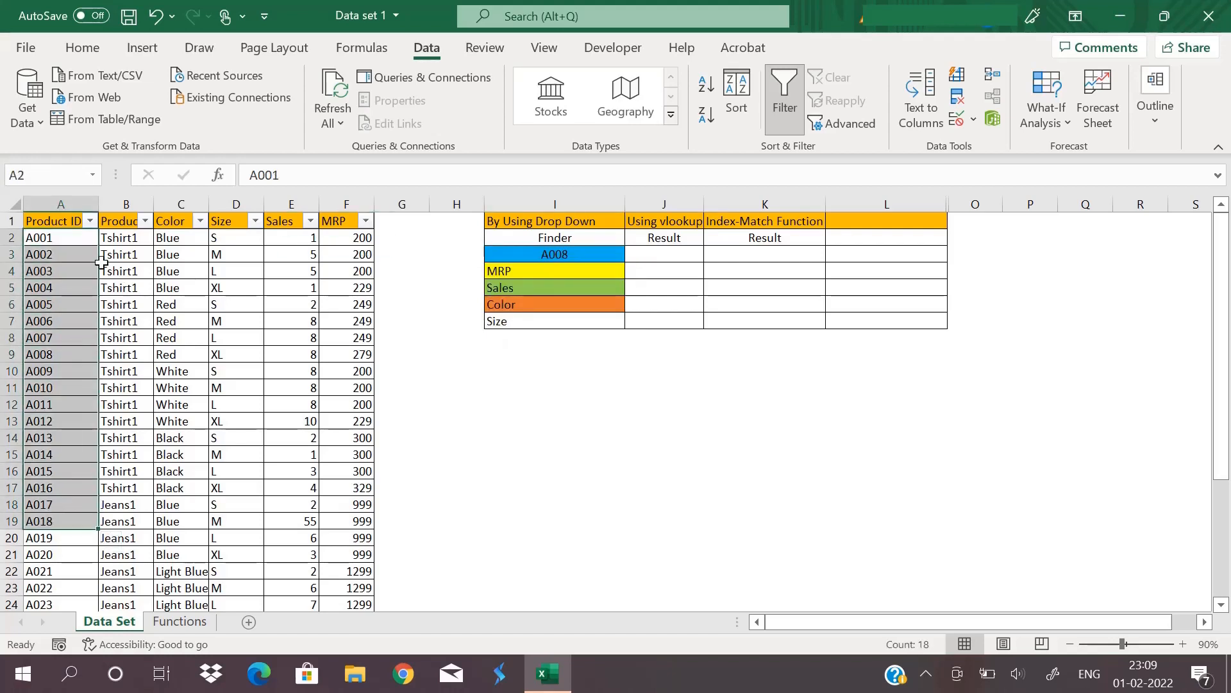
pyautogui.moveTo(70, 221); pyautogui.dragTo(259, 525)
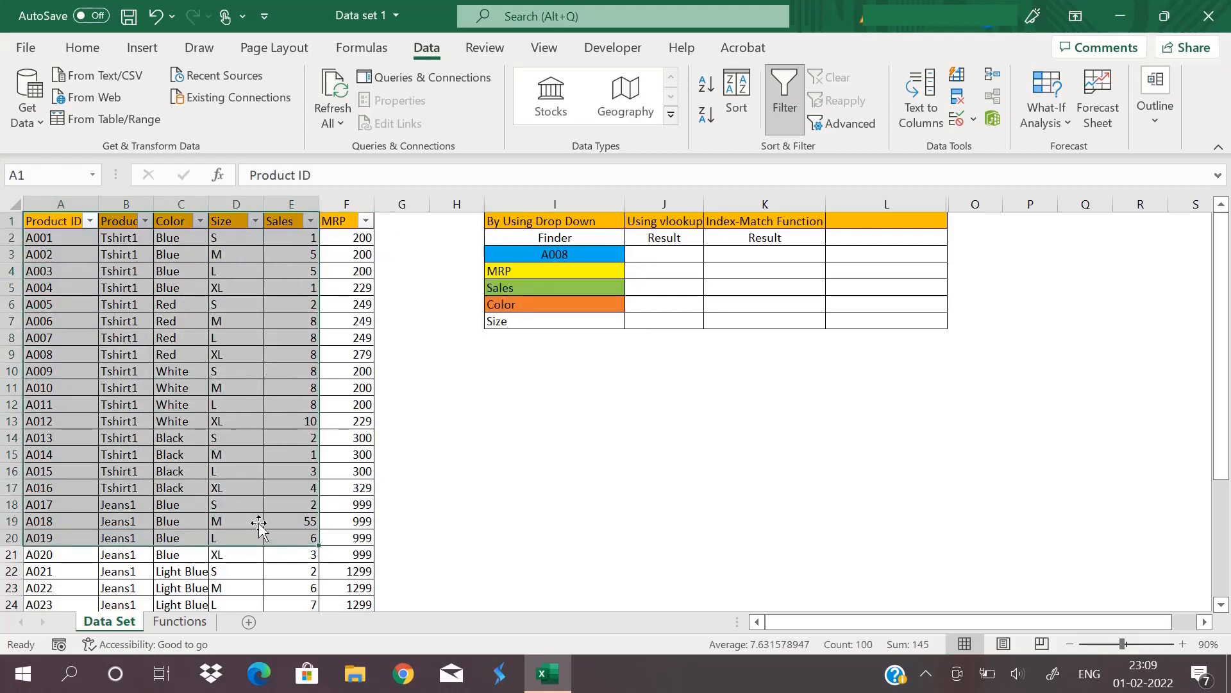
pyautogui.click(60, 354)
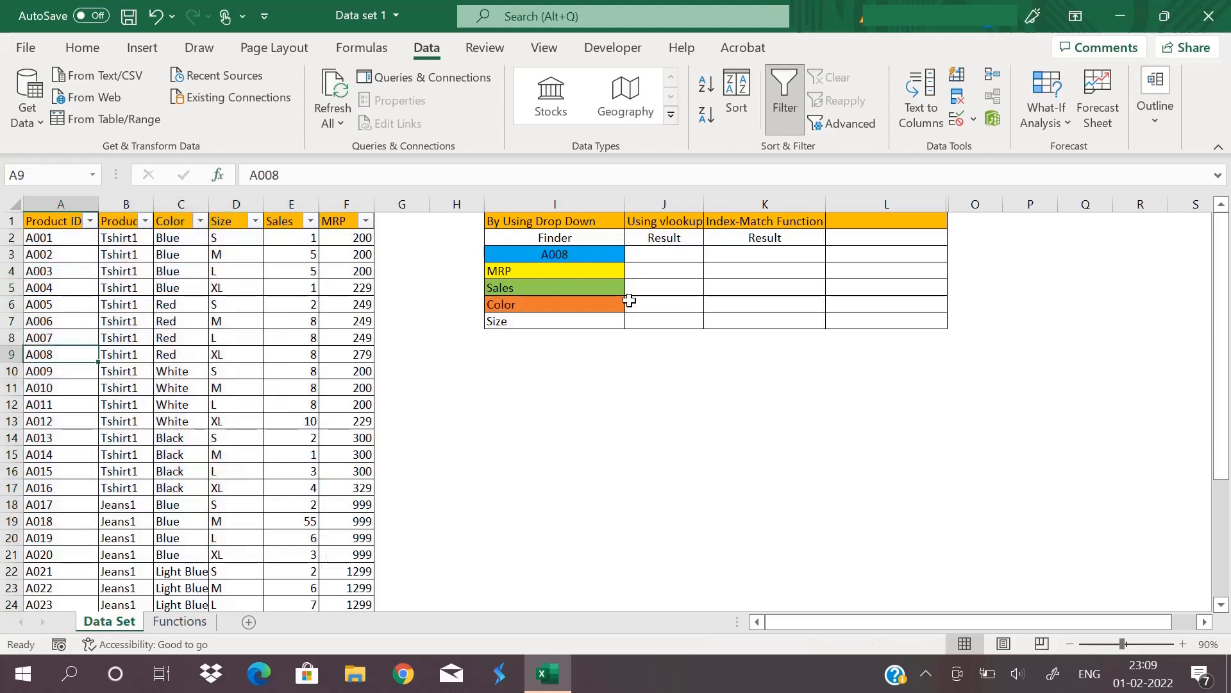
# Step: Set data validation on Finder cell I3 to allow a list sourced from the product IDs in =$A$2:$A$33
pyautogui.click(619, 254)
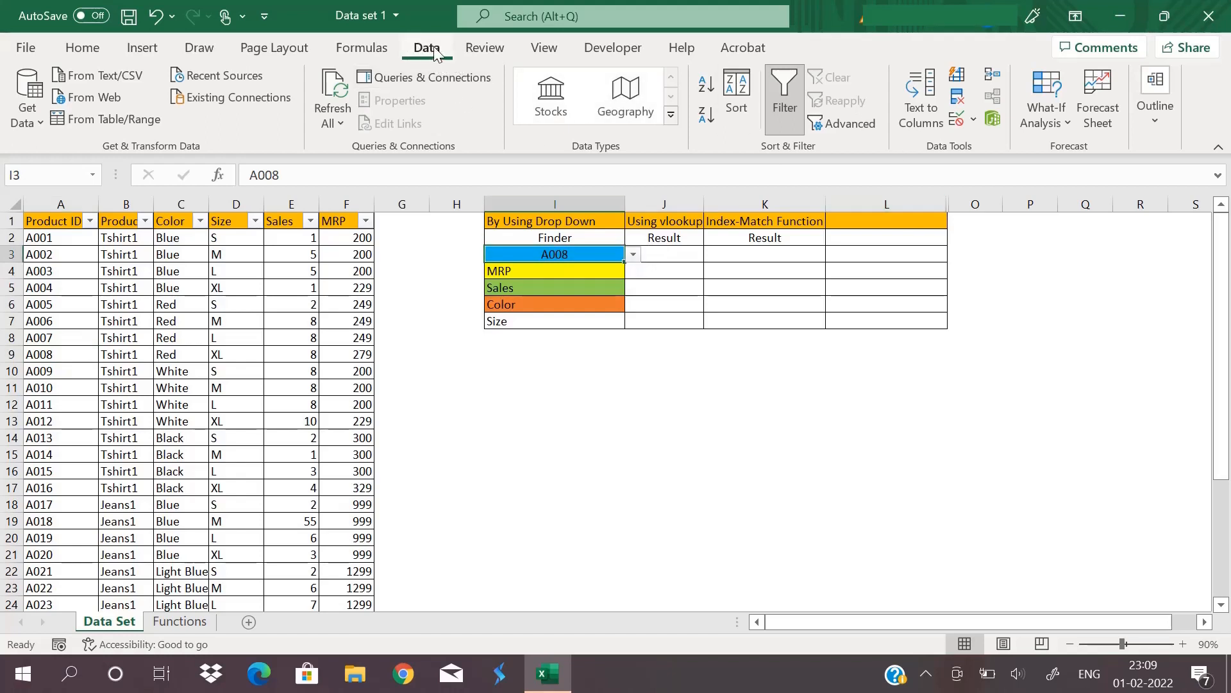
pyautogui.click(961, 123)
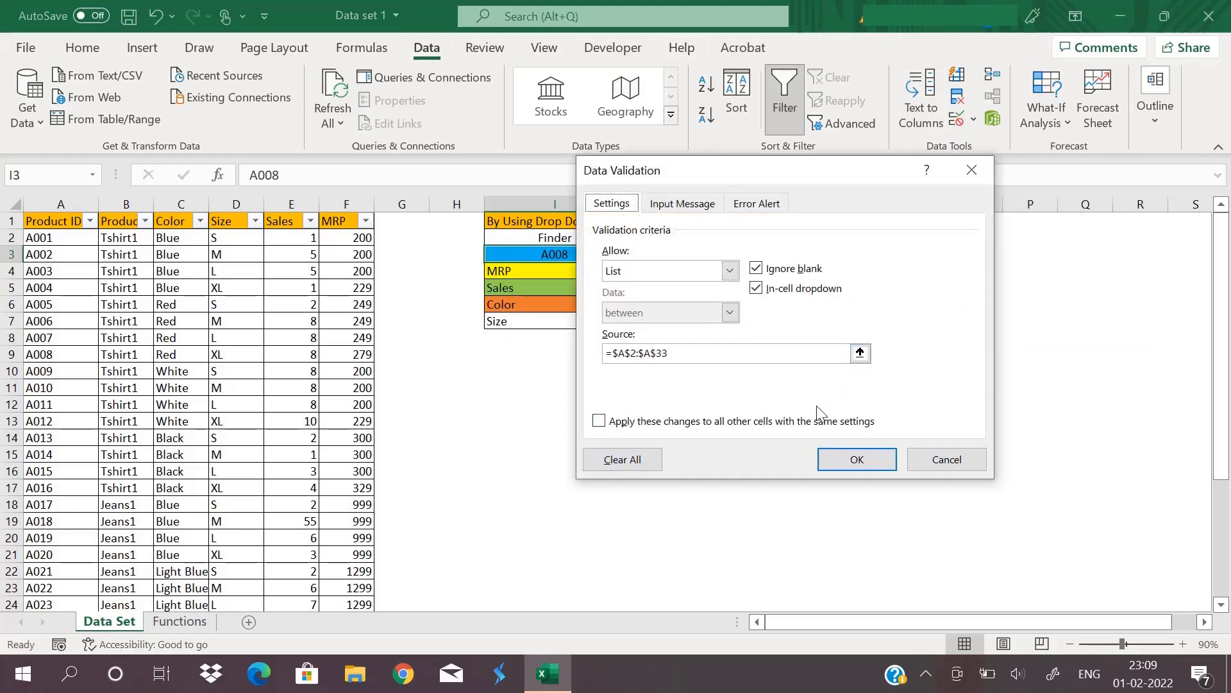
pyautogui.click(730, 271)
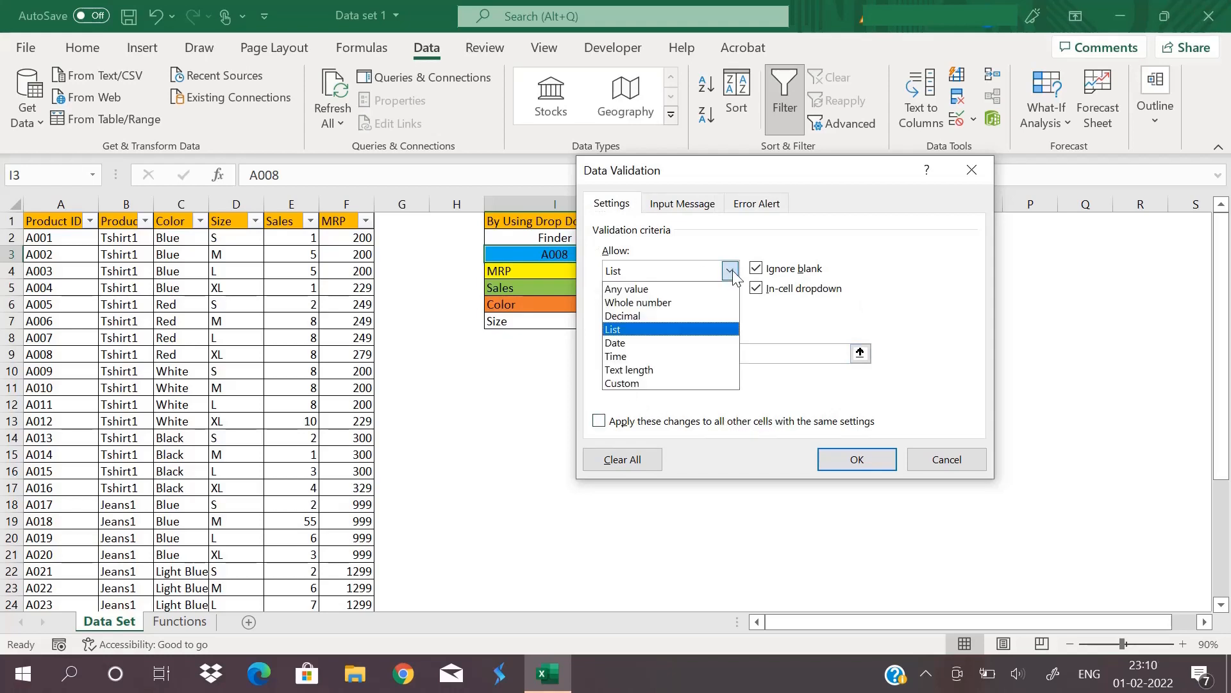
pyautogui.click(625, 329)
pyautogui.click(860, 353)
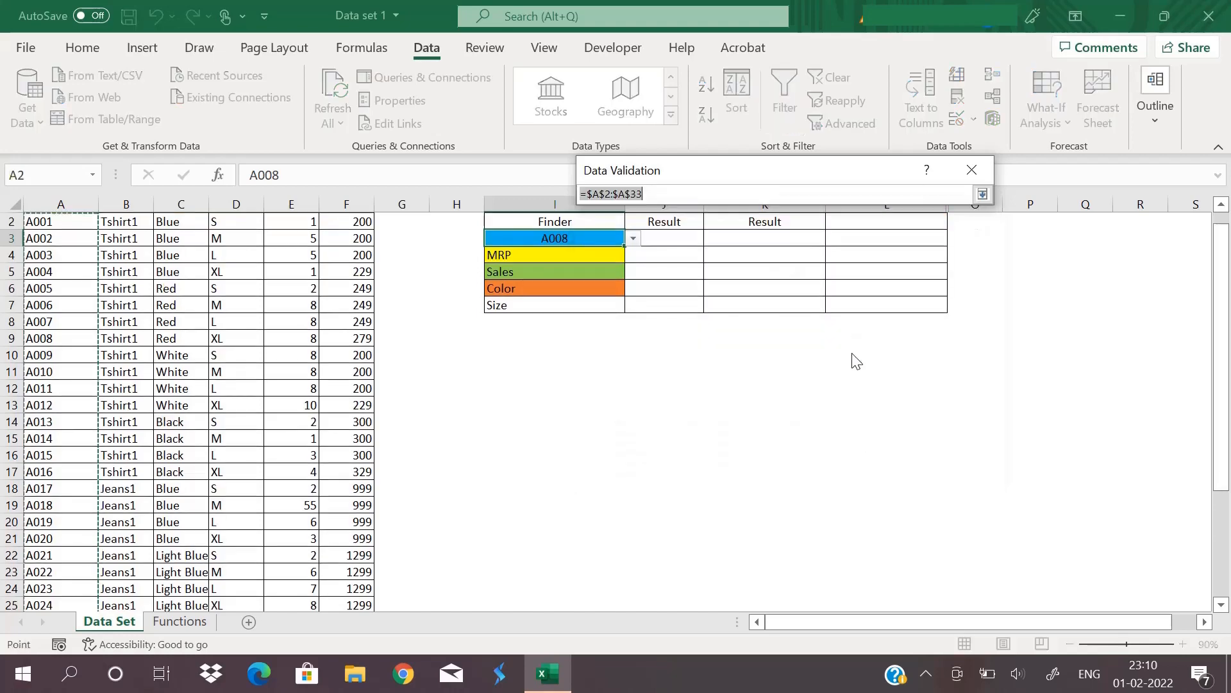
pyautogui.scroll(1, 218, 245)
pyautogui.click(61, 239)
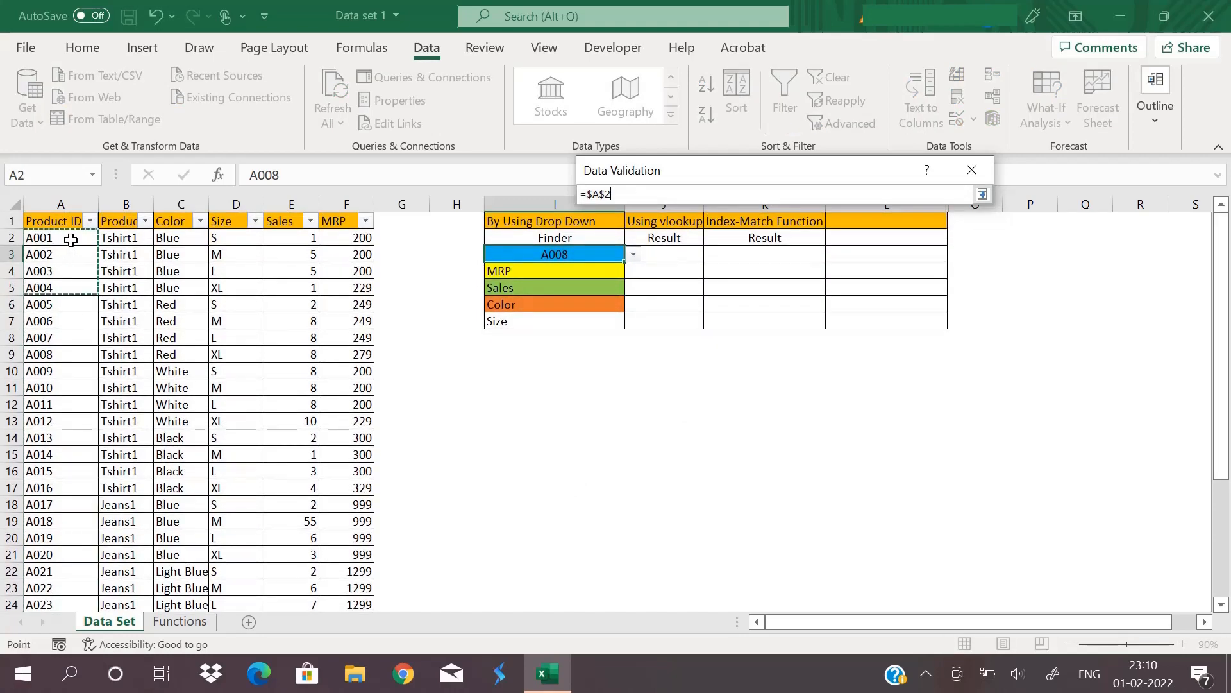
pyautogui.hotkey('ctrl', 'shift', 'Down')
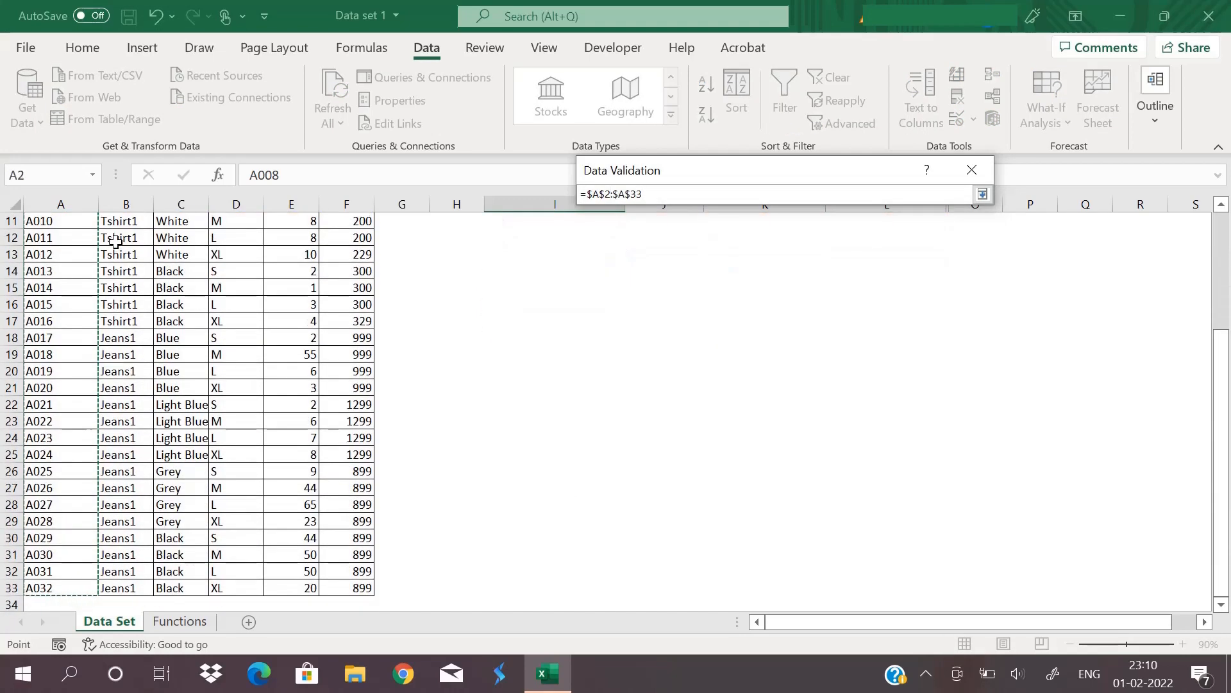
pyautogui.press('Return')
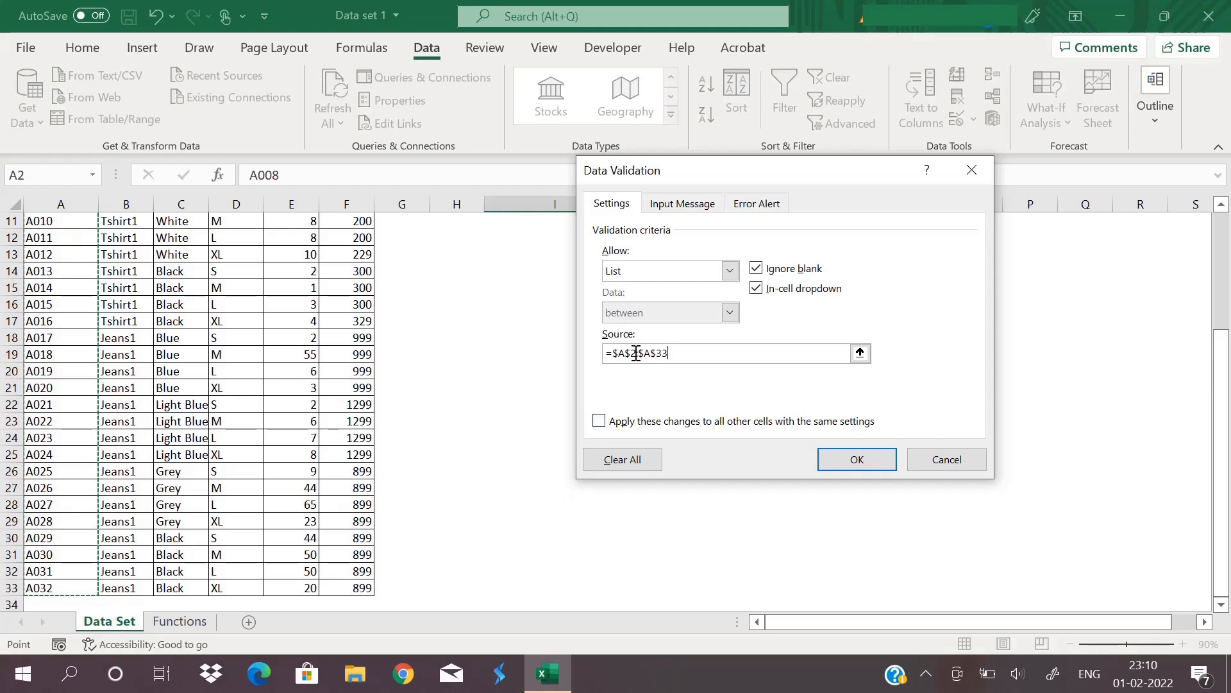
pyautogui.click(868, 463)
# Step: Check the choices offered by the Finder drop-down in cell I3 against the Product ID column
pyautogui.click(508, 290)
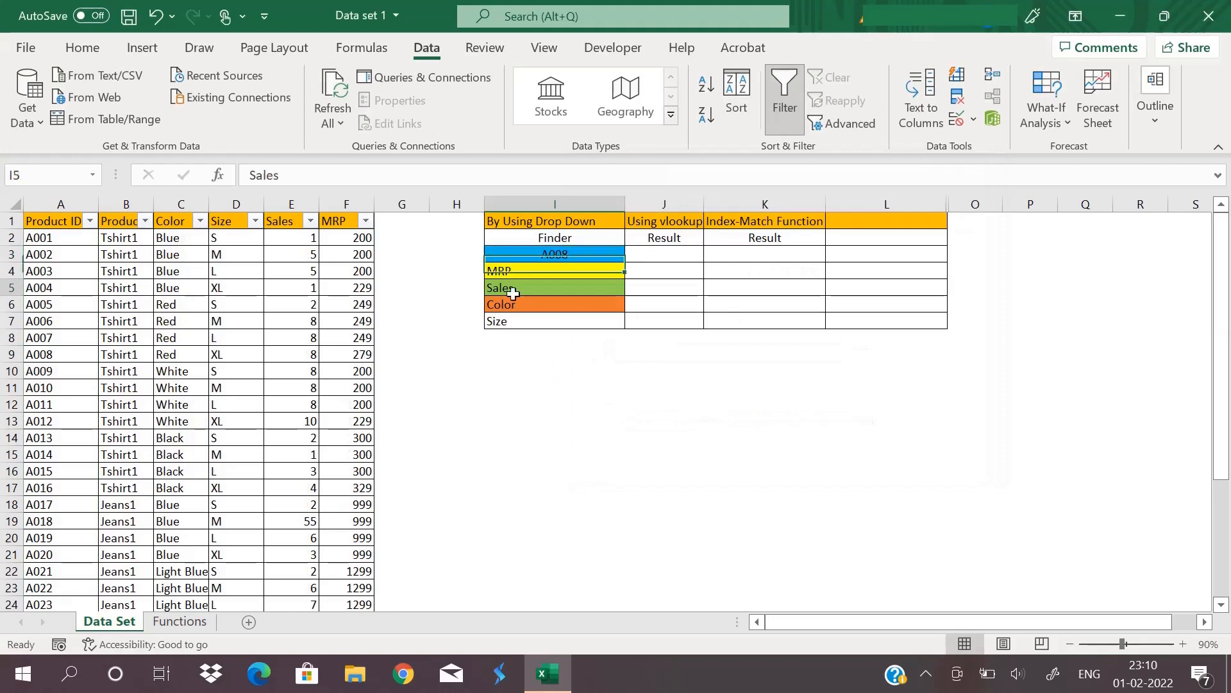
pyautogui.click(583, 257)
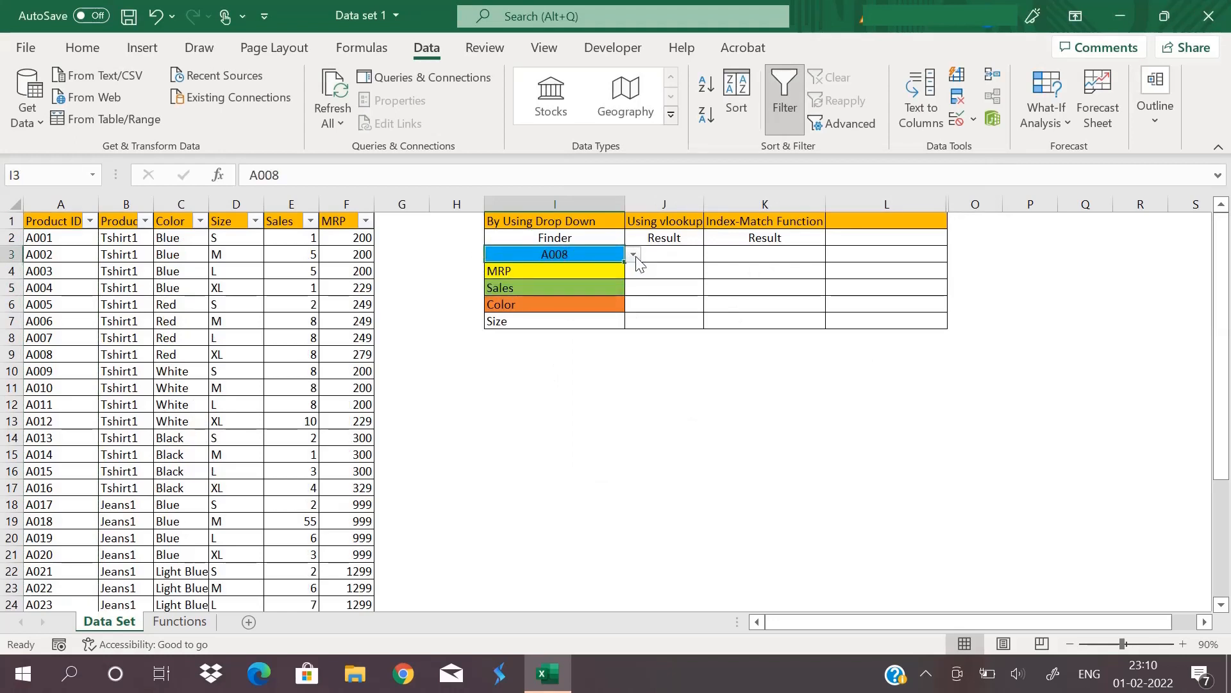
pyautogui.click(633, 255)
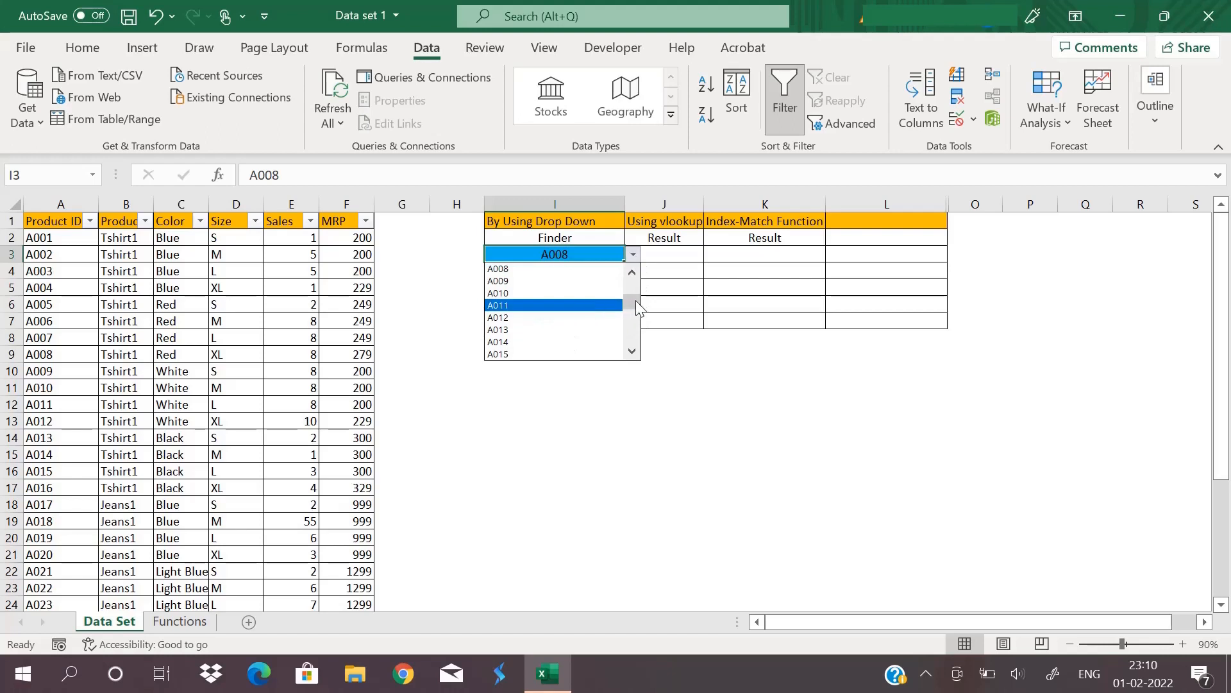
pyautogui.moveTo(637, 302); pyautogui.dragTo(637, 277)
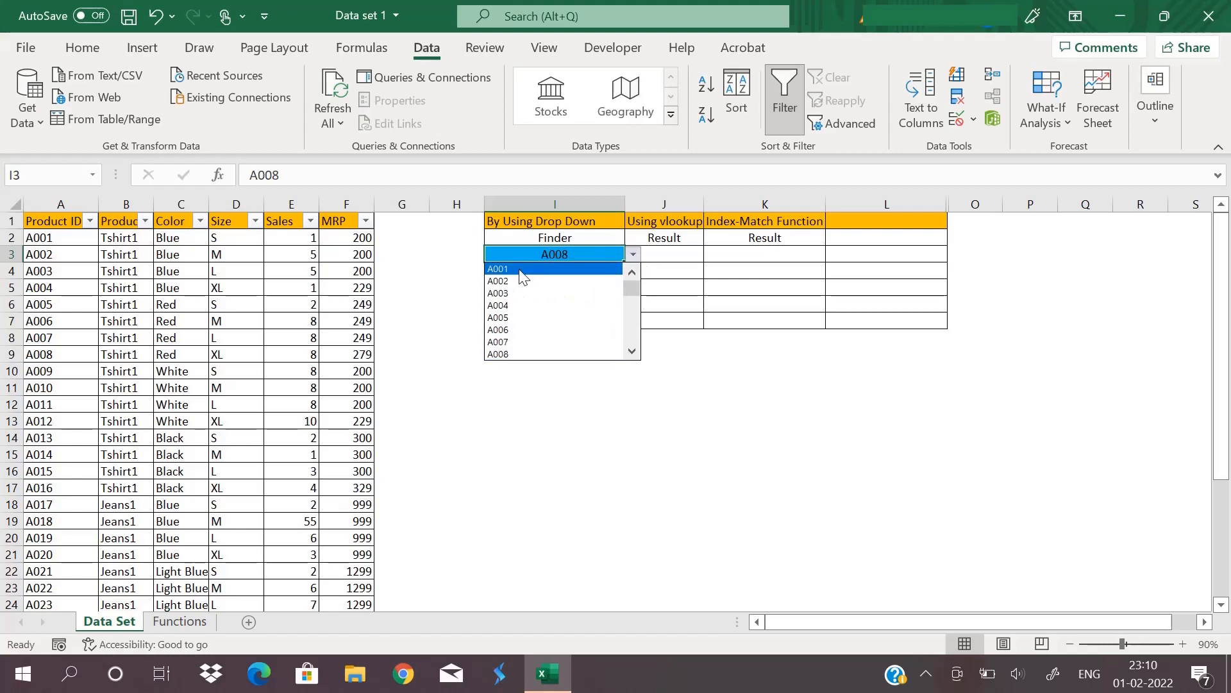
pyautogui.click(64, 255)
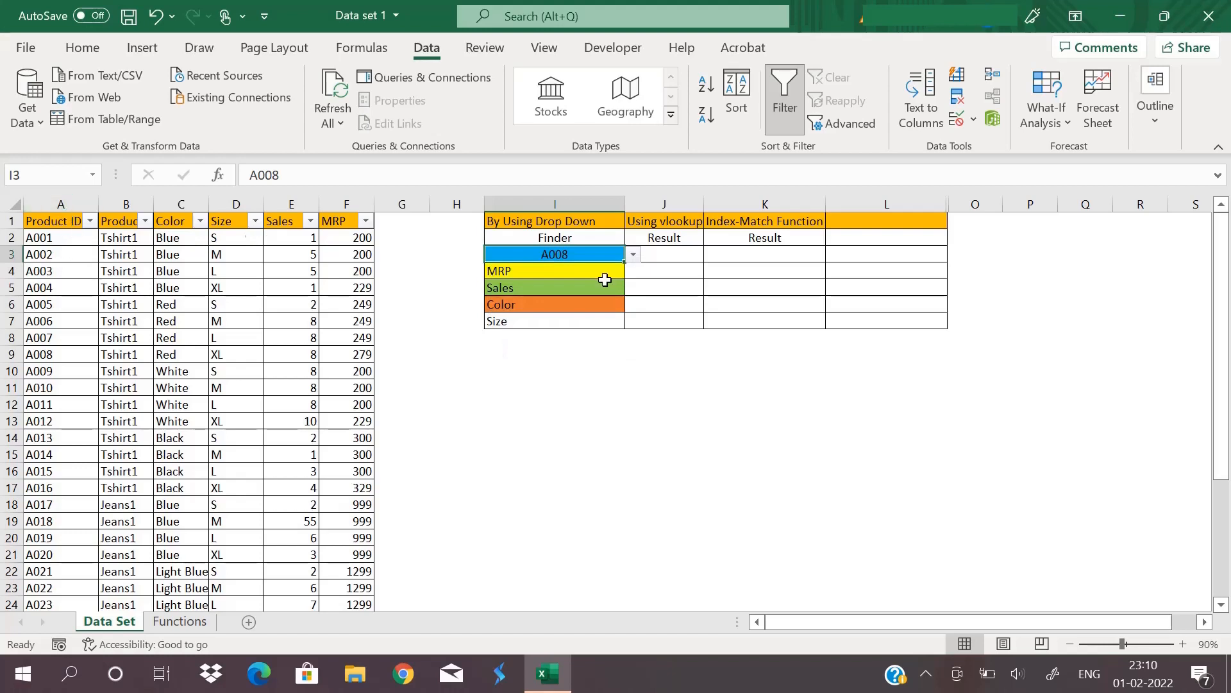
# Step: Pick A011 from the drop-down in Finder cell I3, and change the selection to A015
pyautogui.click(633, 254)
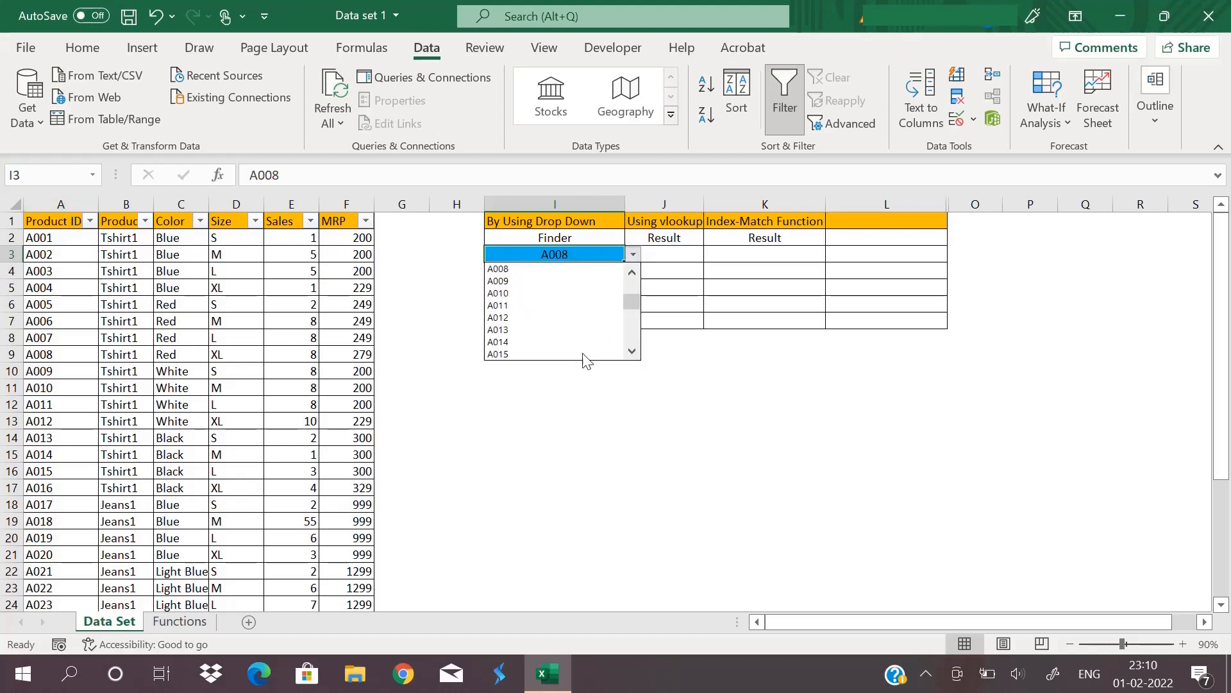
pyautogui.click(587, 309)
pyautogui.click(633, 255)
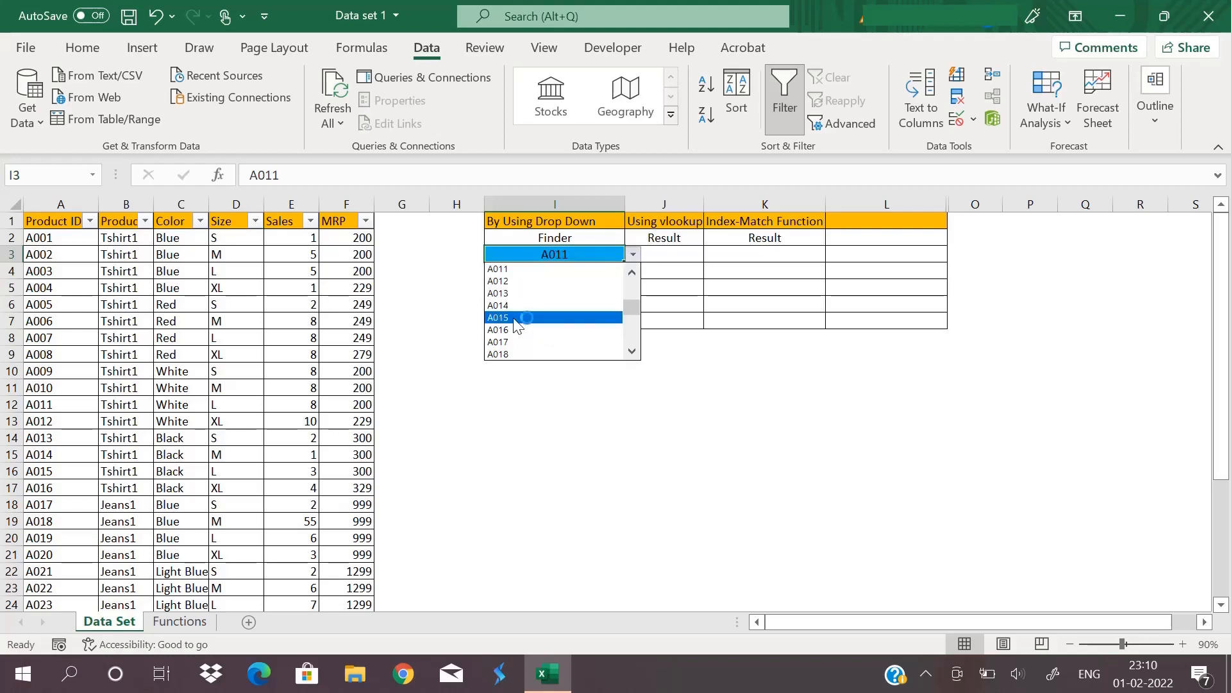
pyautogui.click(564, 319)
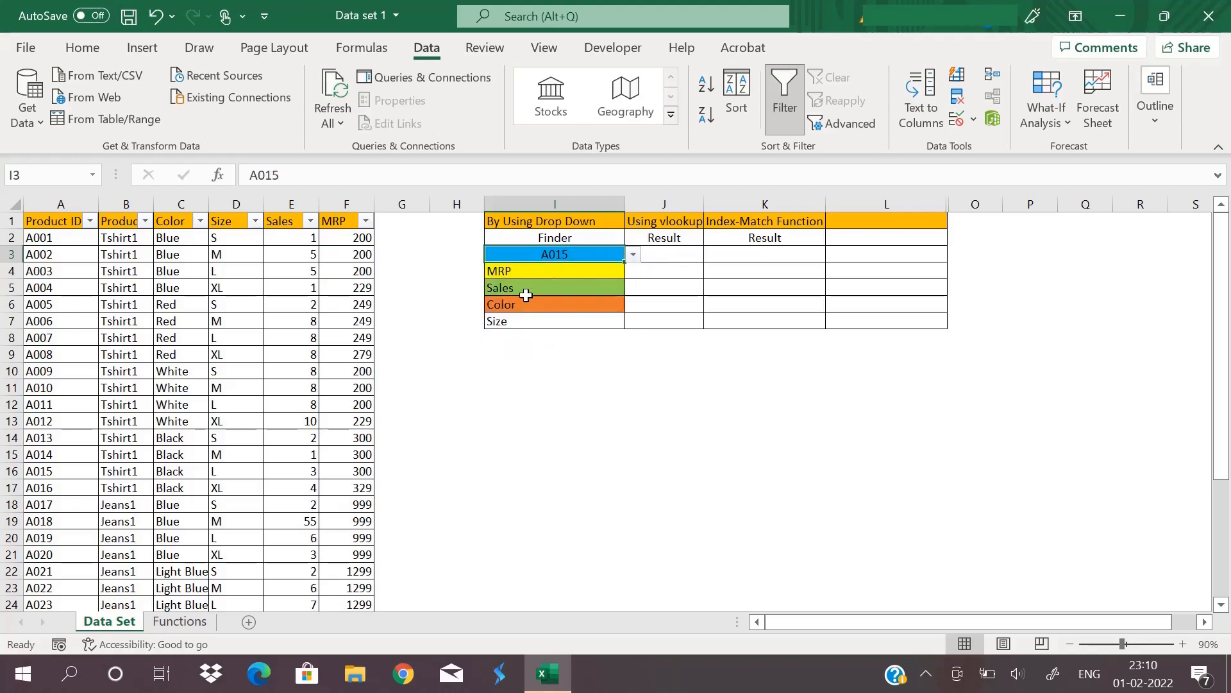
# Step: Begin a VLOOKUP formula in the MRP result cell J4 with Finder cell I3 as the lookup value
pyautogui.click(662, 271)
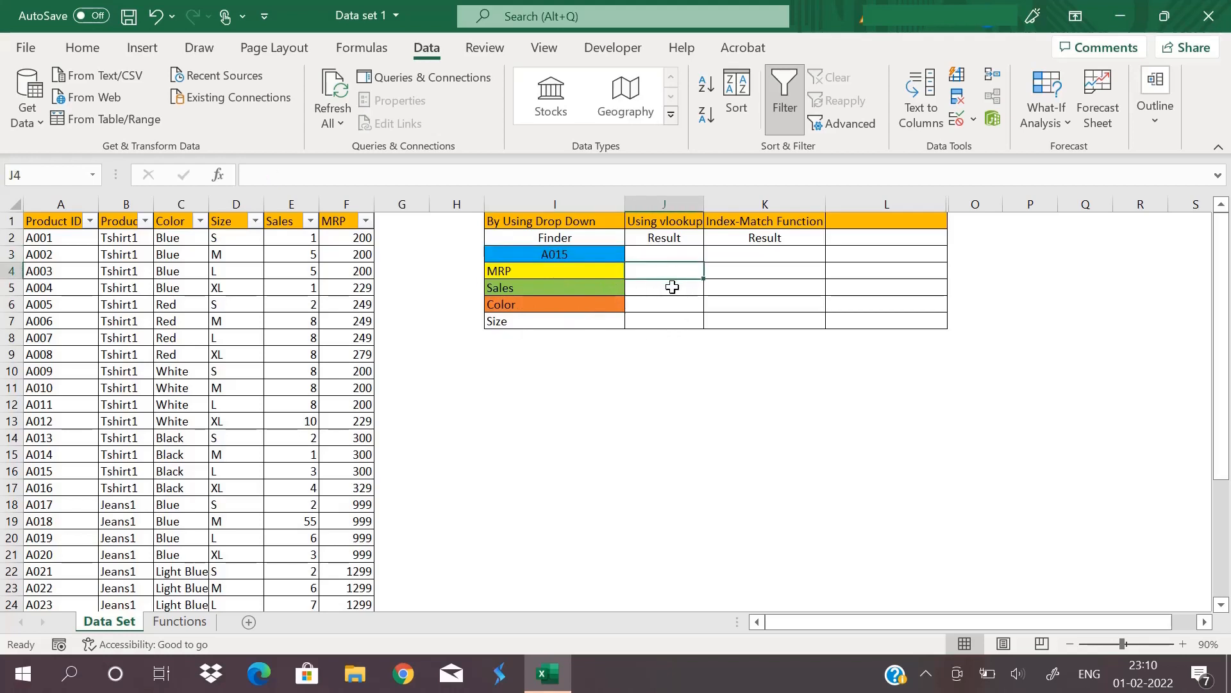
pyautogui.moveTo(657, 324); pyautogui.dragTo(686, 275)
pyautogui.click(692, 277)
pyautogui.write('=vlookup(')
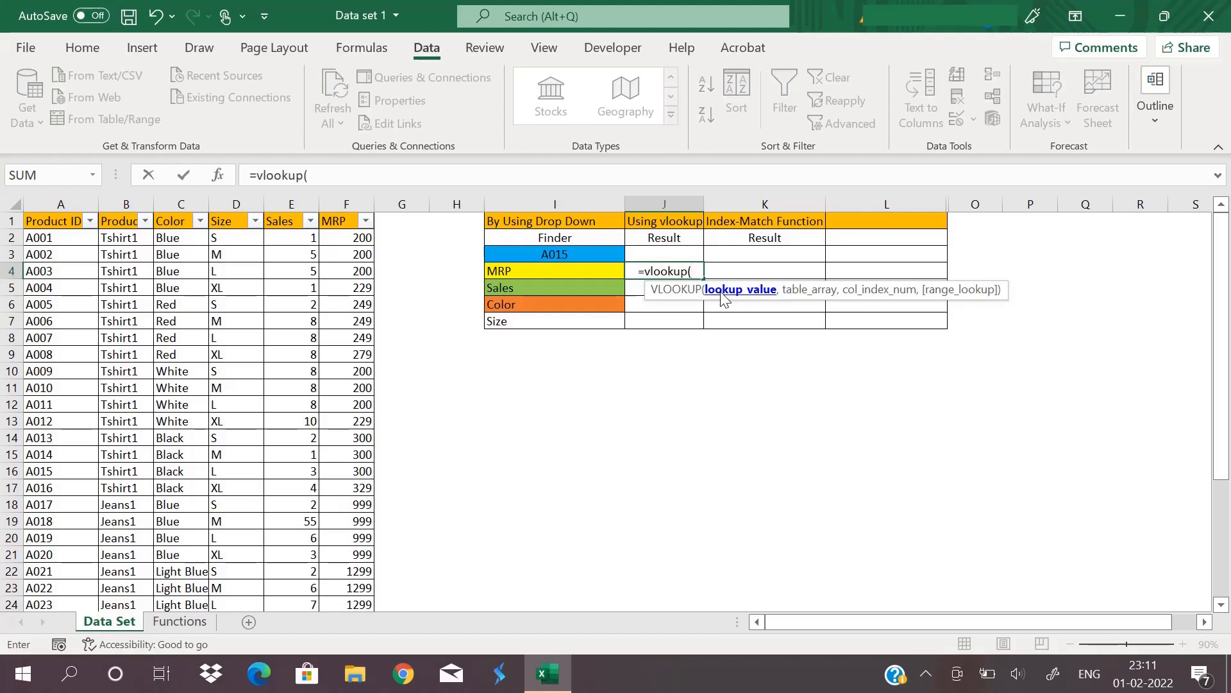
pyautogui.click(567, 255)
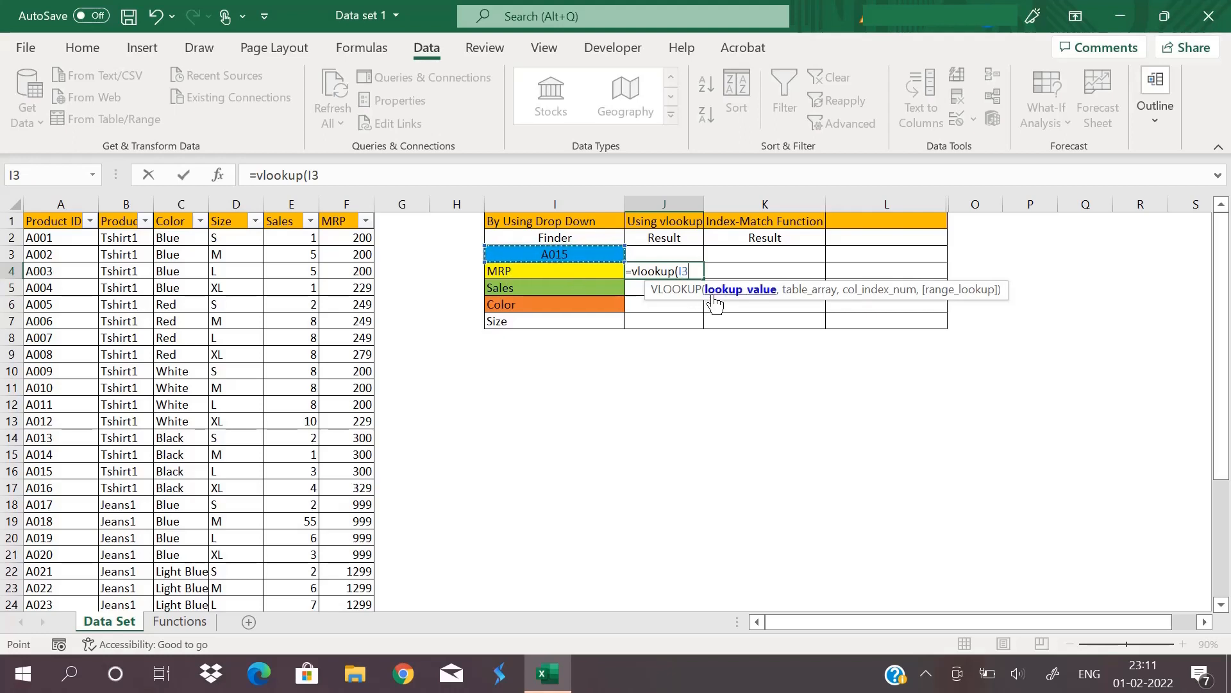
pyautogui.write(',')
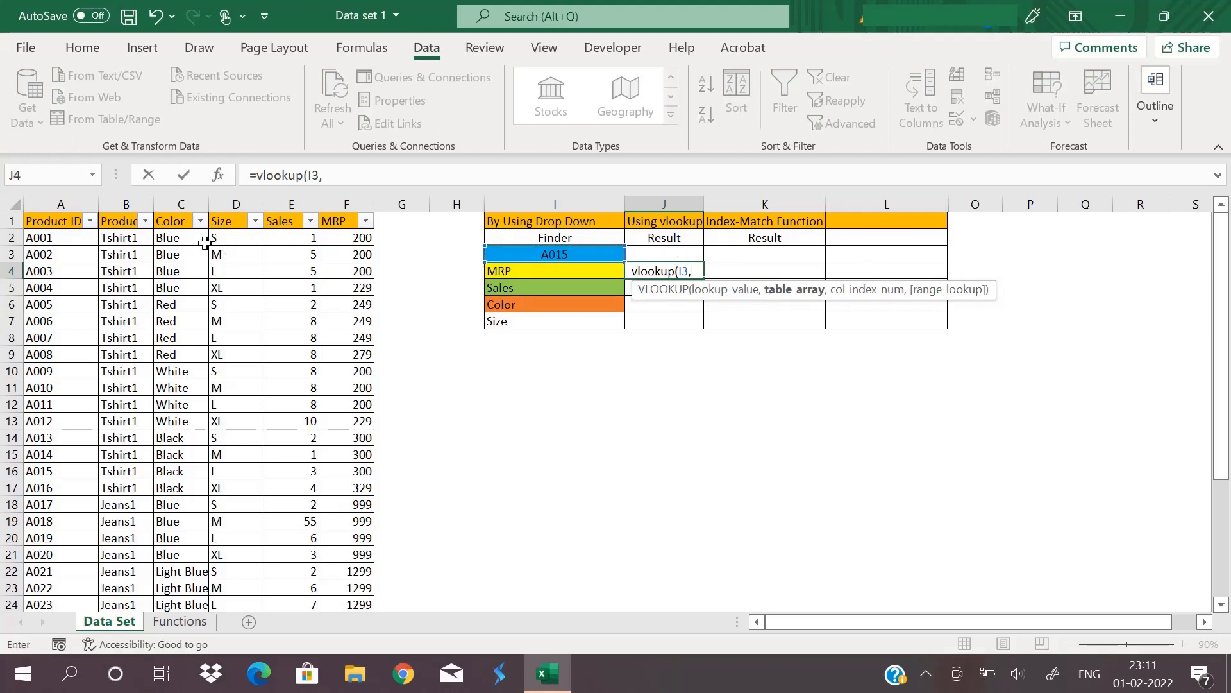
# Step: Set the VLOOKUP table array to the whole product table as the absolute range $A$1:$F$33
pyautogui.click(59, 222)
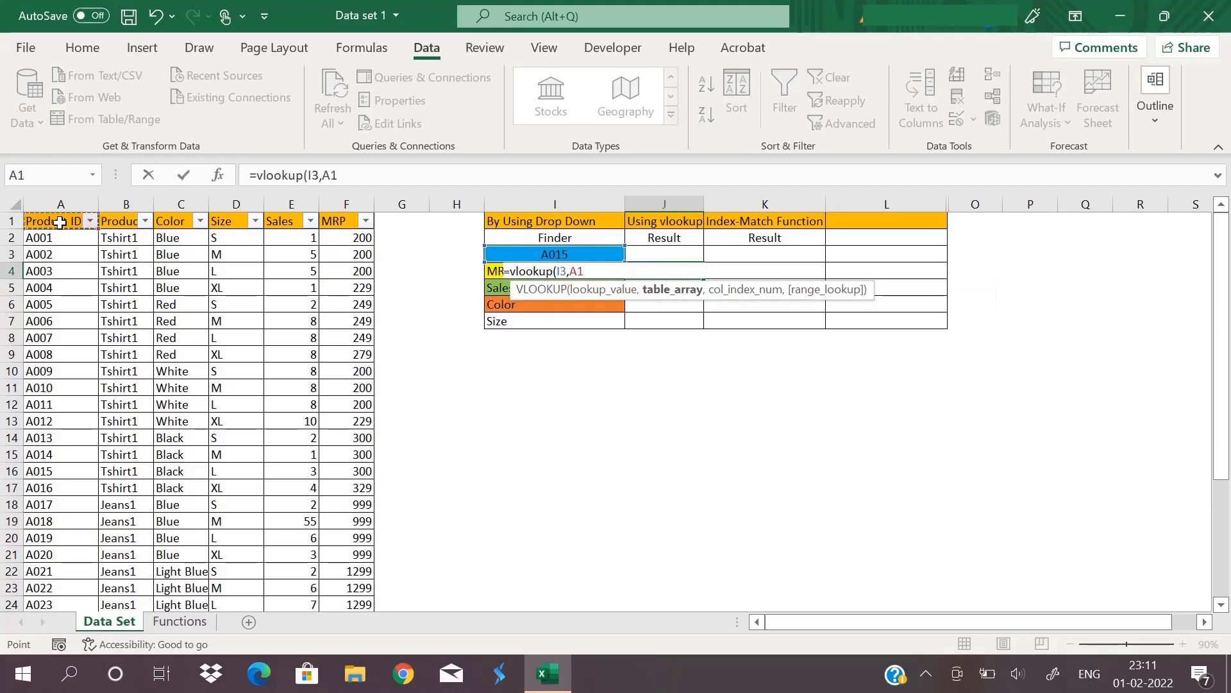
pyautogui.hotkey('ctrl', 'shift', 'Down')
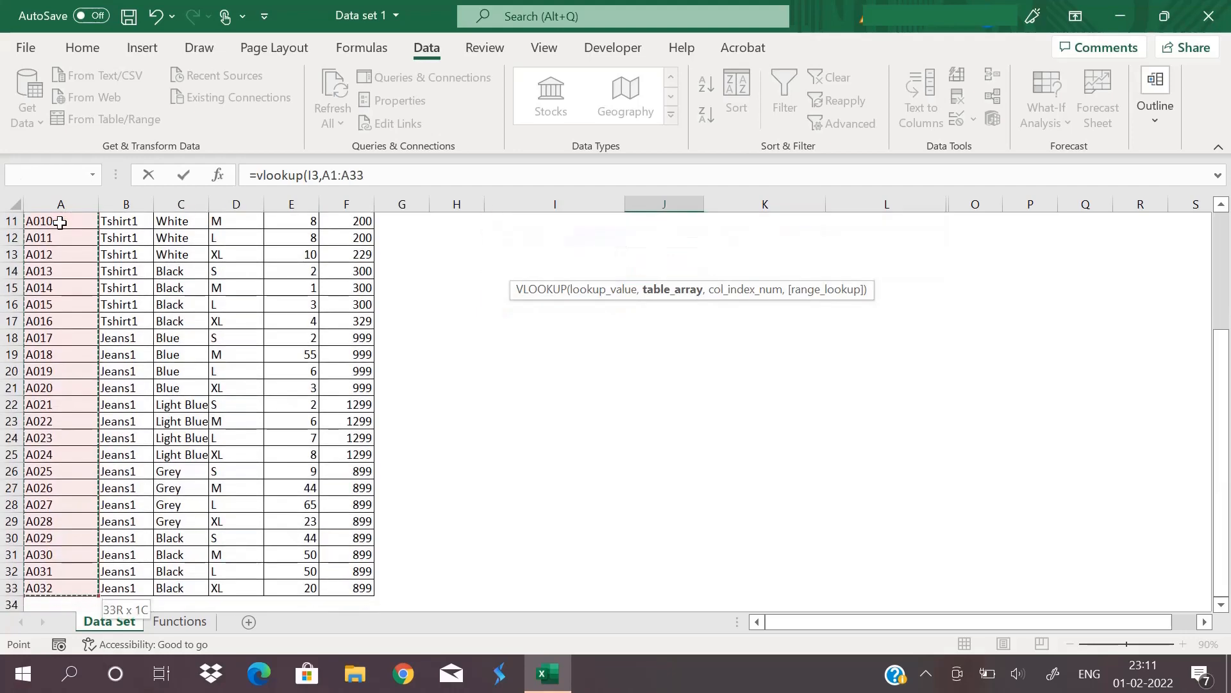
pyautogui.hotkey('shift', 'Right')
pyautogui.hotkey('shift', 'Right')
pyautogui.hotkey('shift', 'Right')
pyautogui.hotkey('shift', 'Right')
pyautogui.hotkey('shift', 'Right')
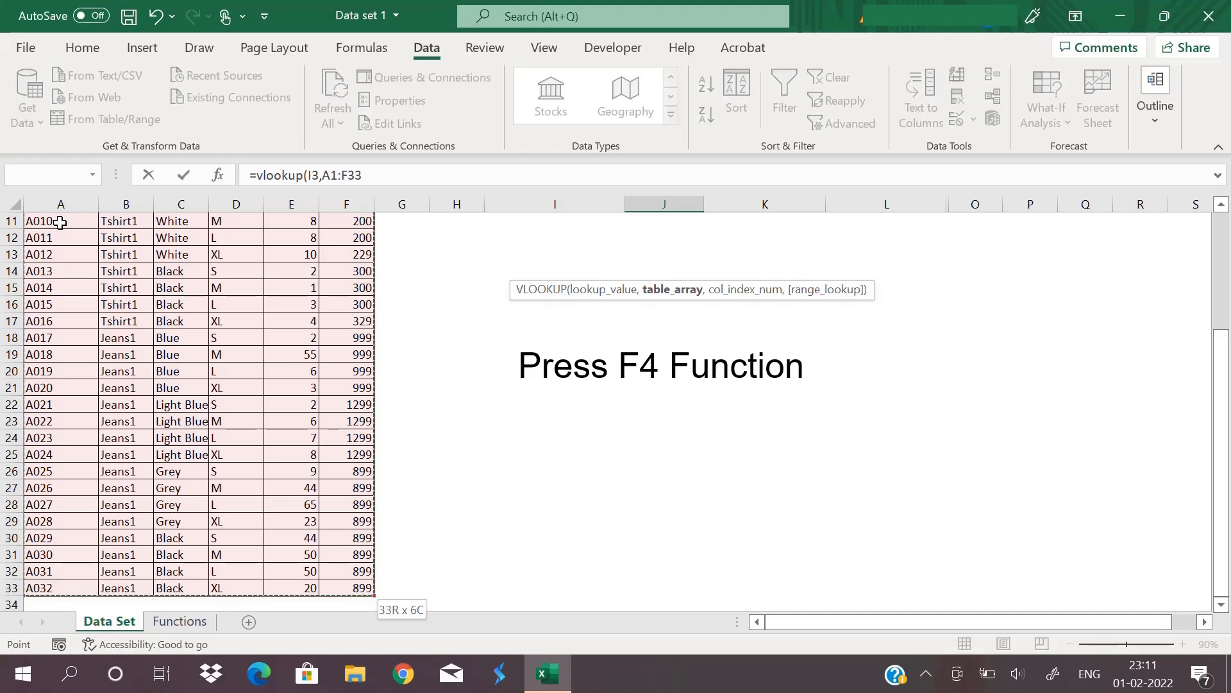
pyautogui.press('F4')
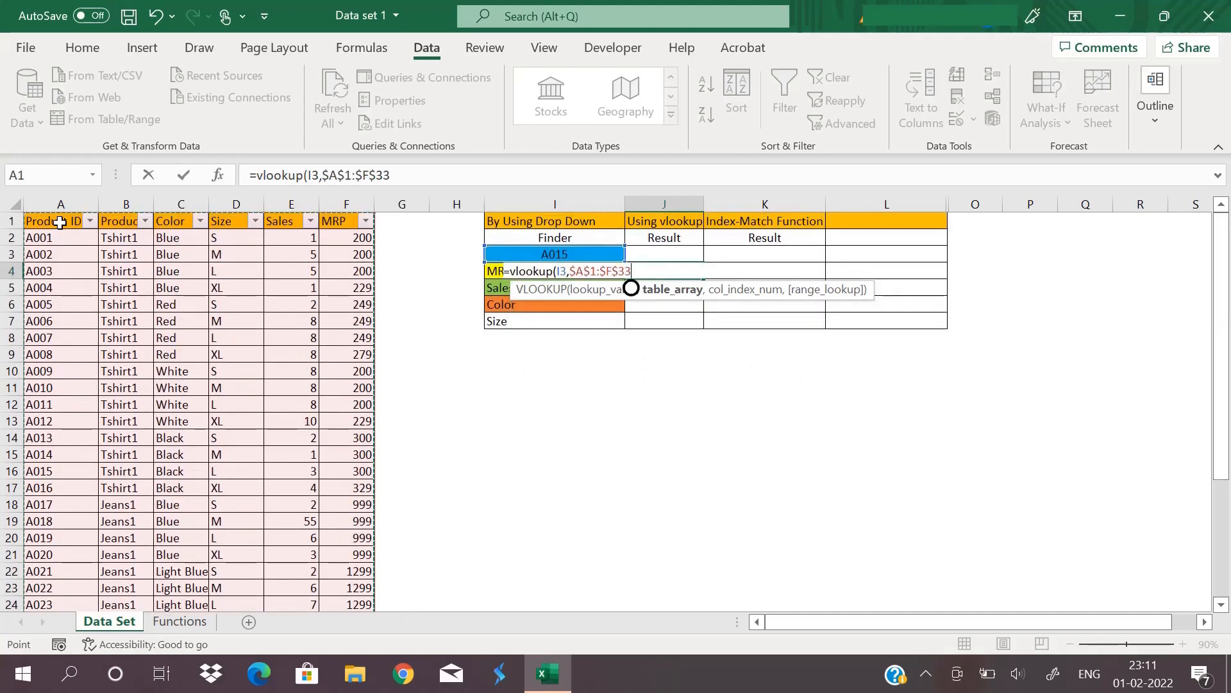
# Step: Complete the MRP lookup in J4 with column index 6 and exact match 0
pyautogui.write(',6')
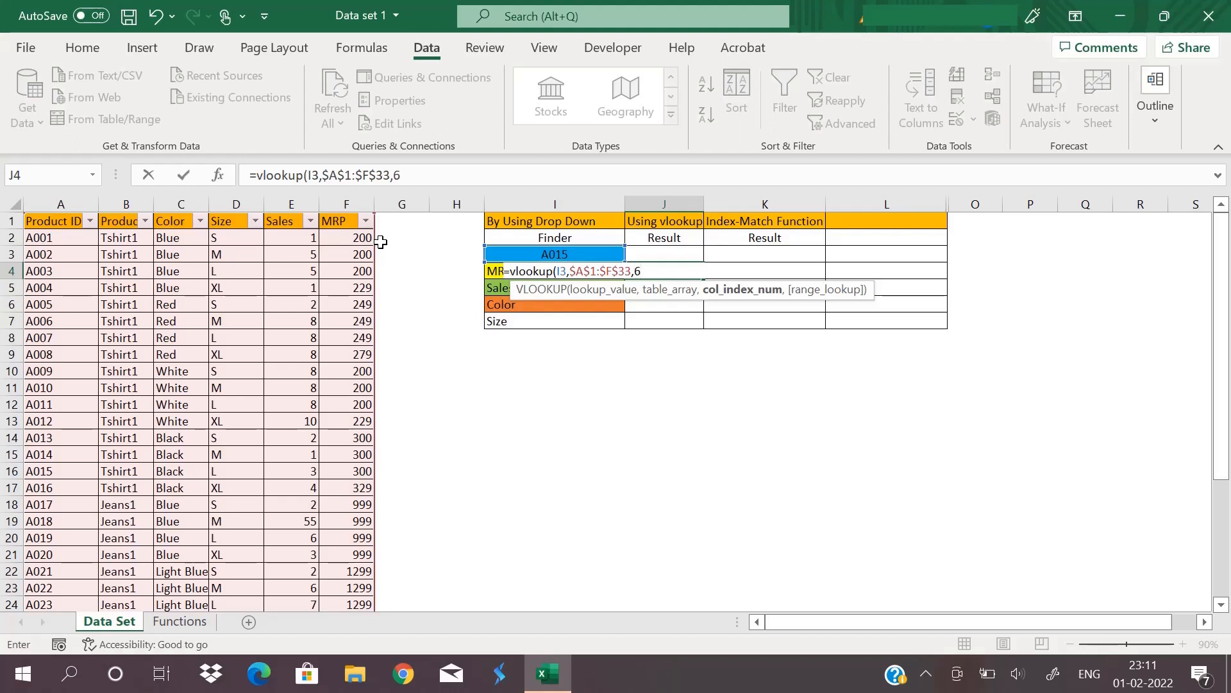
pyautogui.write(',')
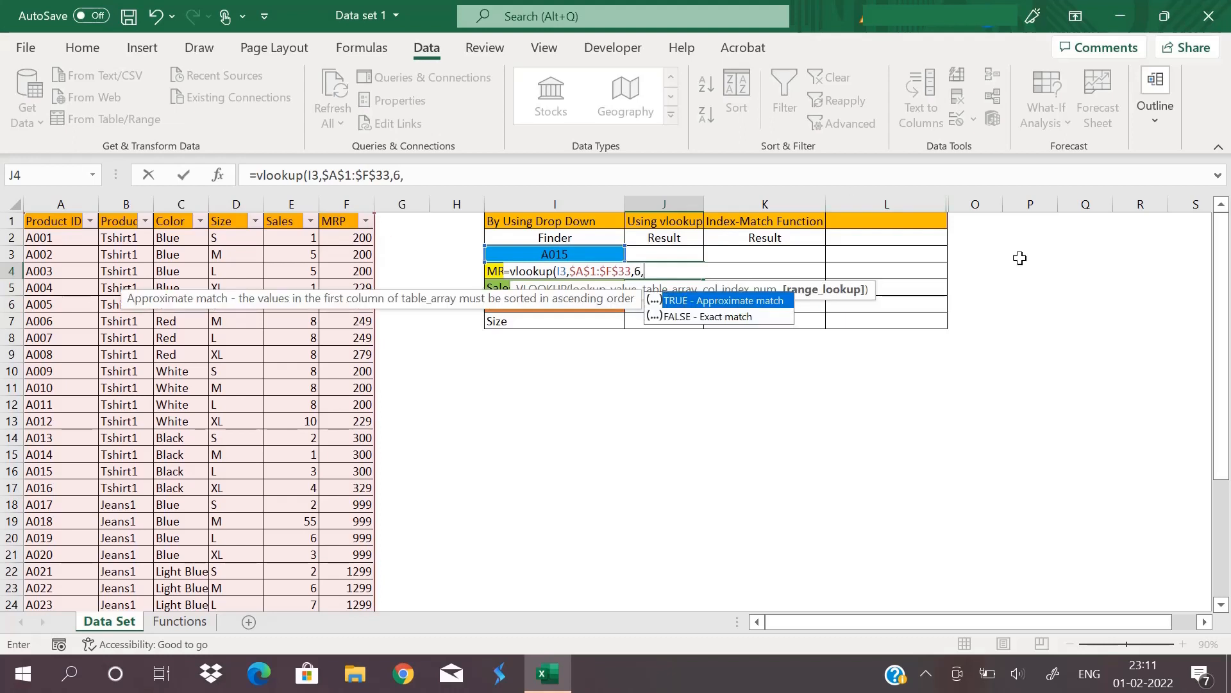
pyautogui.click(452, 178)
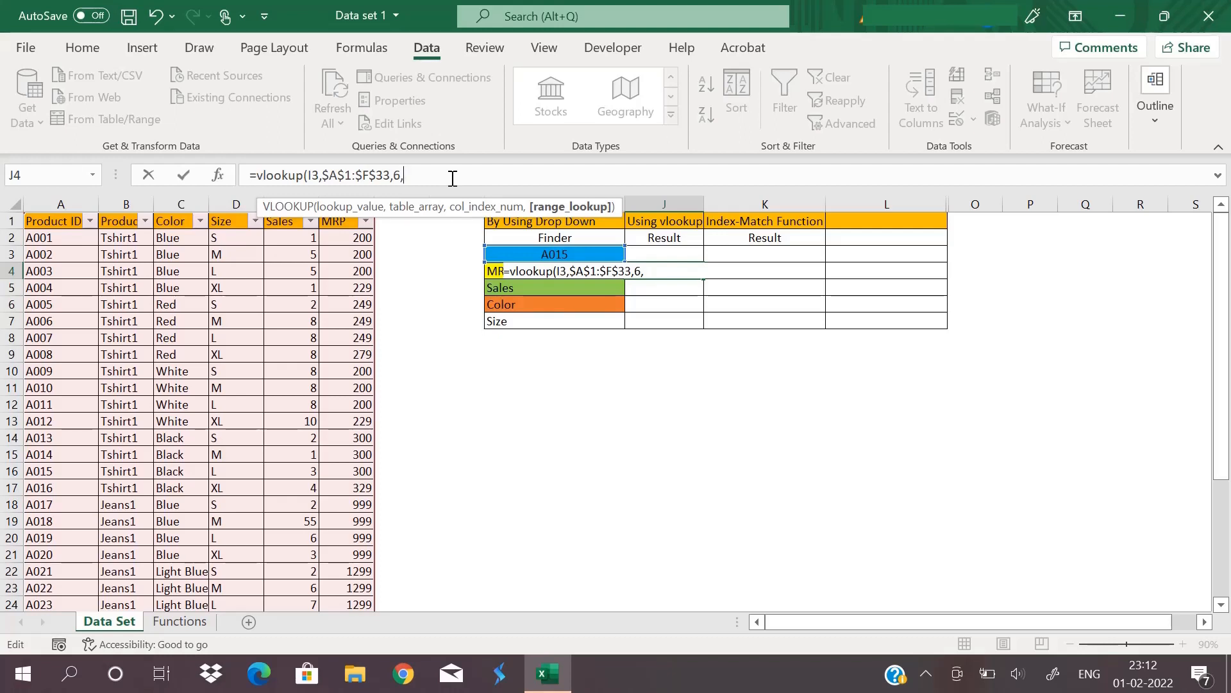
pyautogui.write('0')
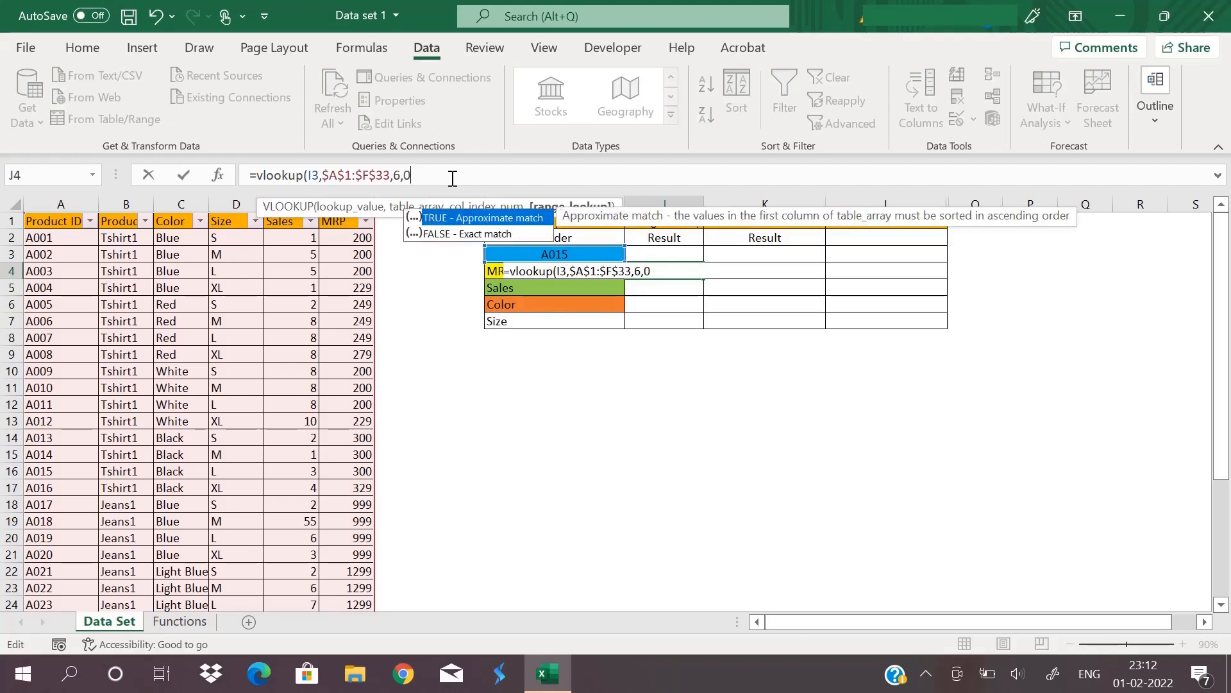
pyautogui.write(')')
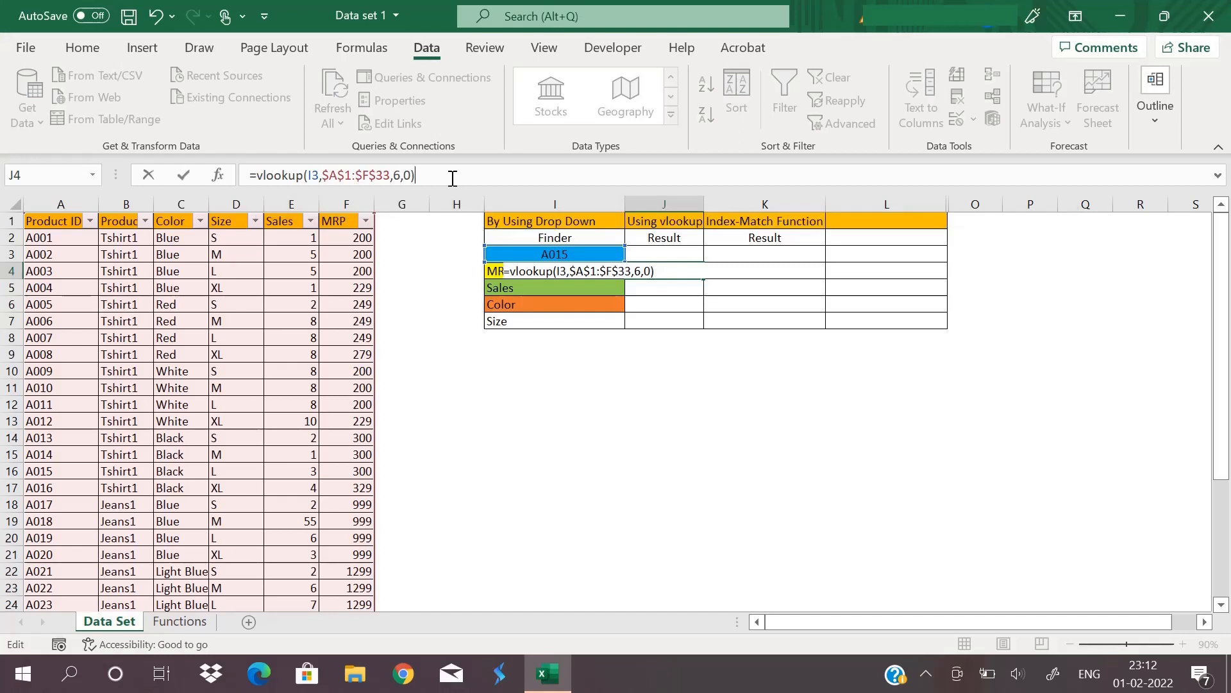
pyautogui.hotkey('ctrl', 'Return')
# Step: Choose product A017 in Finder cell I3 and check the MRP result in J4
pyautogui.click(582, 255)
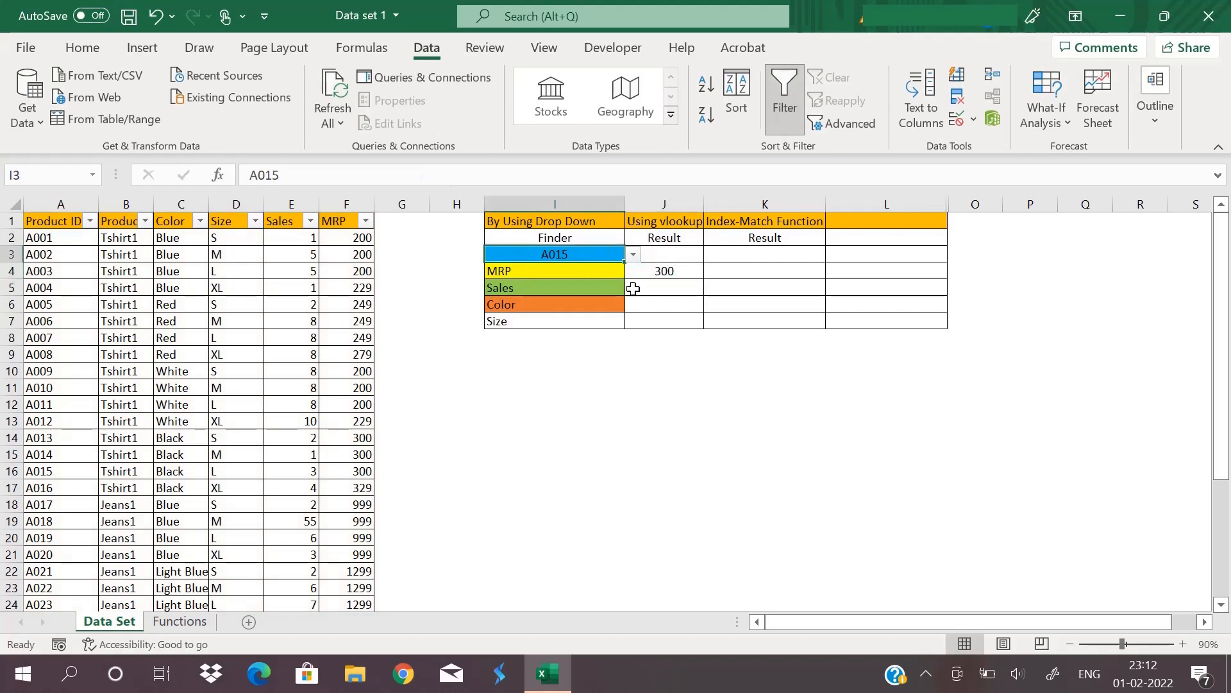
pyautogui.click(594, 272)
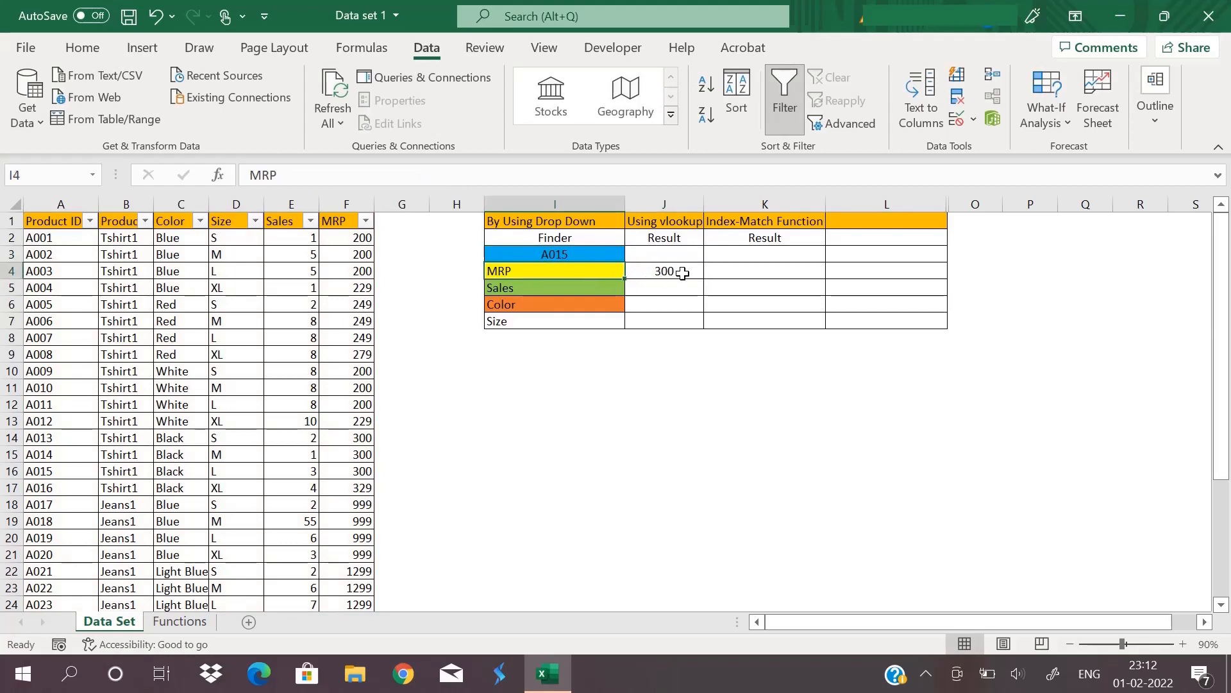
pyautogui.click(666, 273)
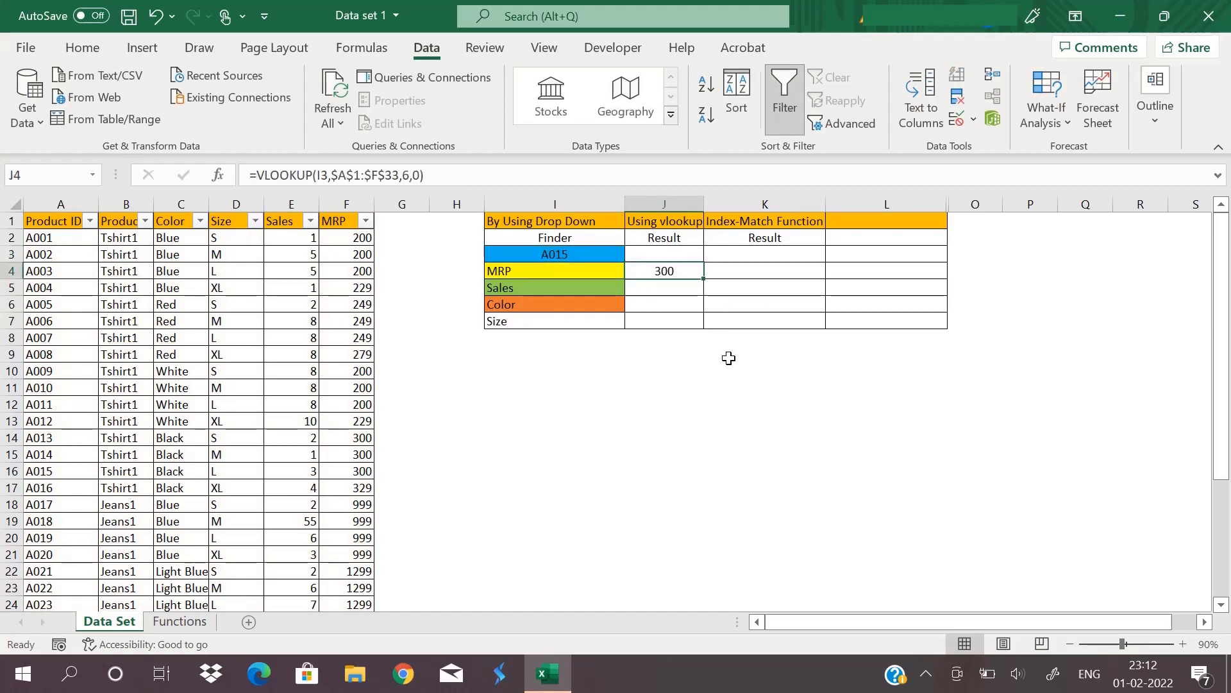
pyautogui.click(604, 250)
pyautogui.click(638, 258)
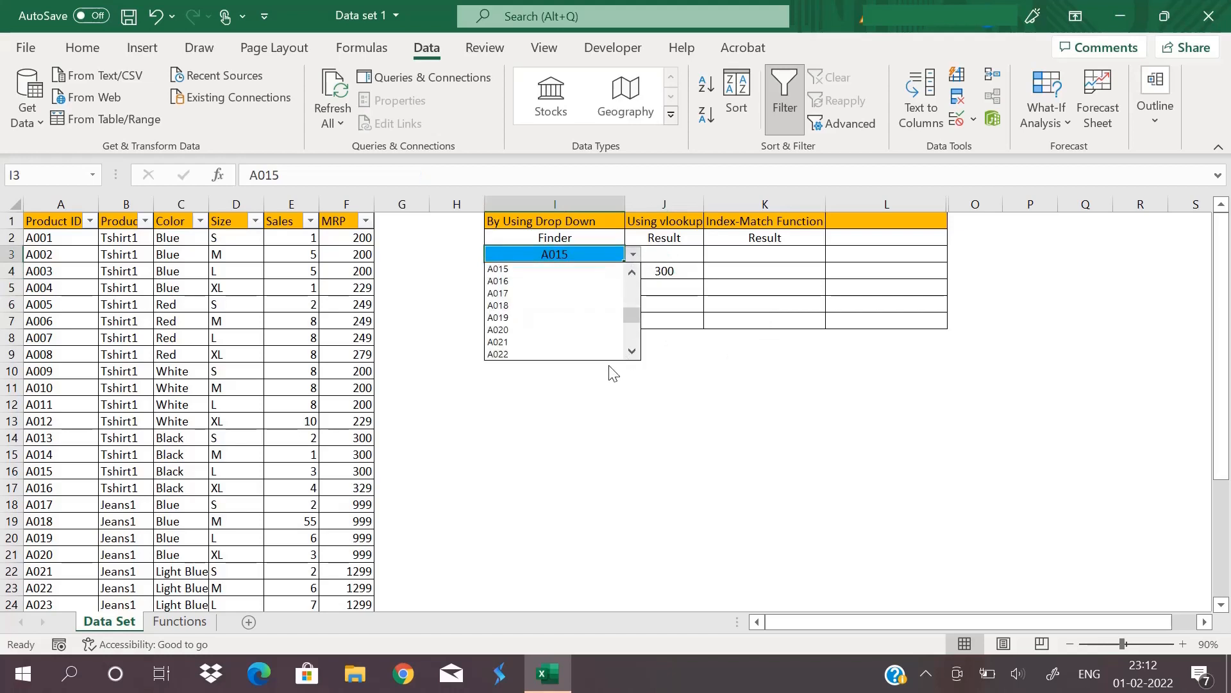
pyautogui.click(534, 296)
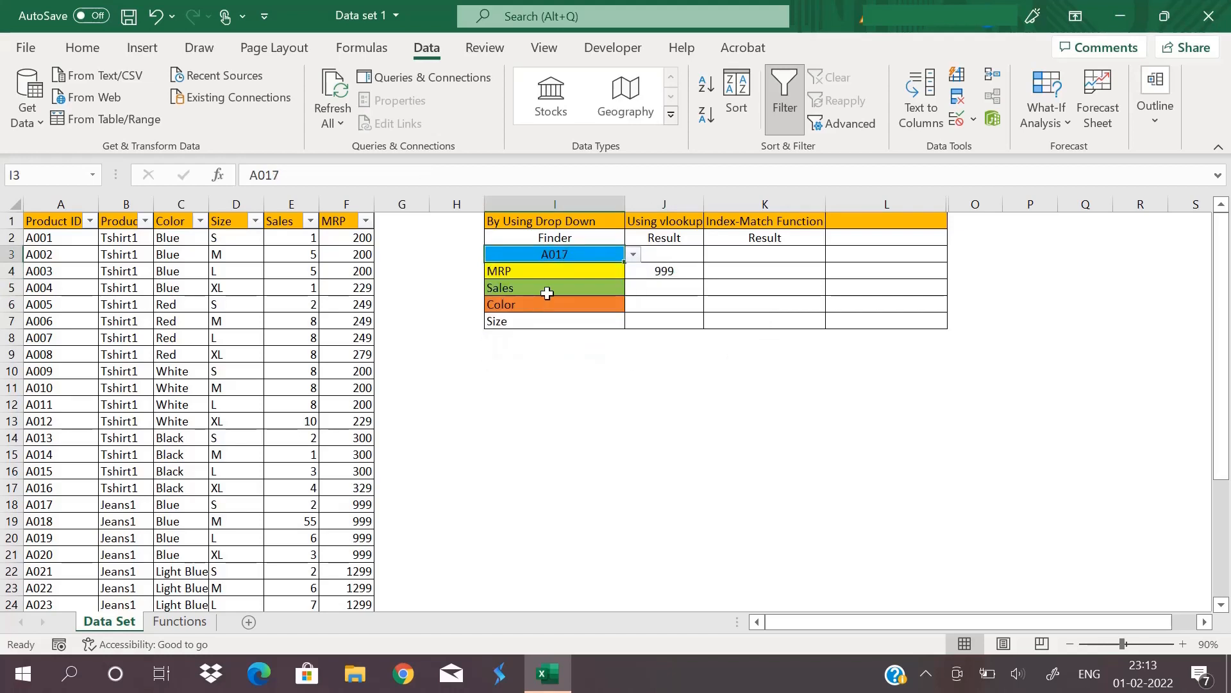
pyautogui.click(676, 274)
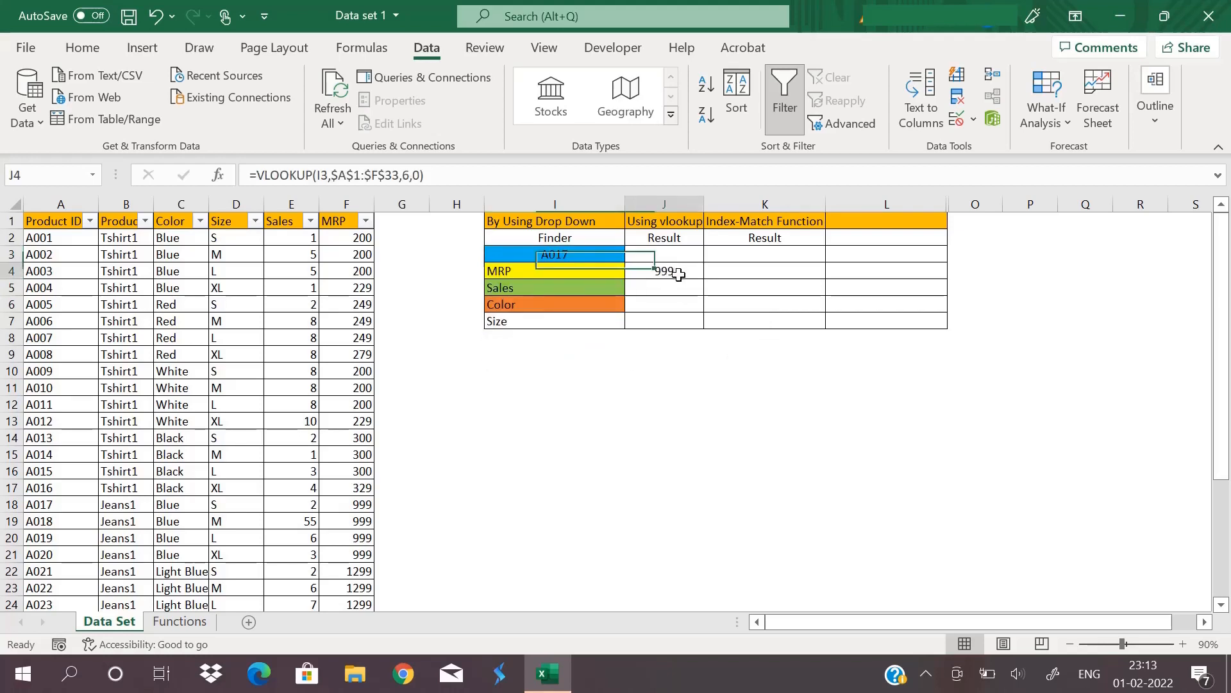
# Step: Choose product A002 in Finder cell I3 and check the MRP result in J4
pyautogui.click(599, 253)
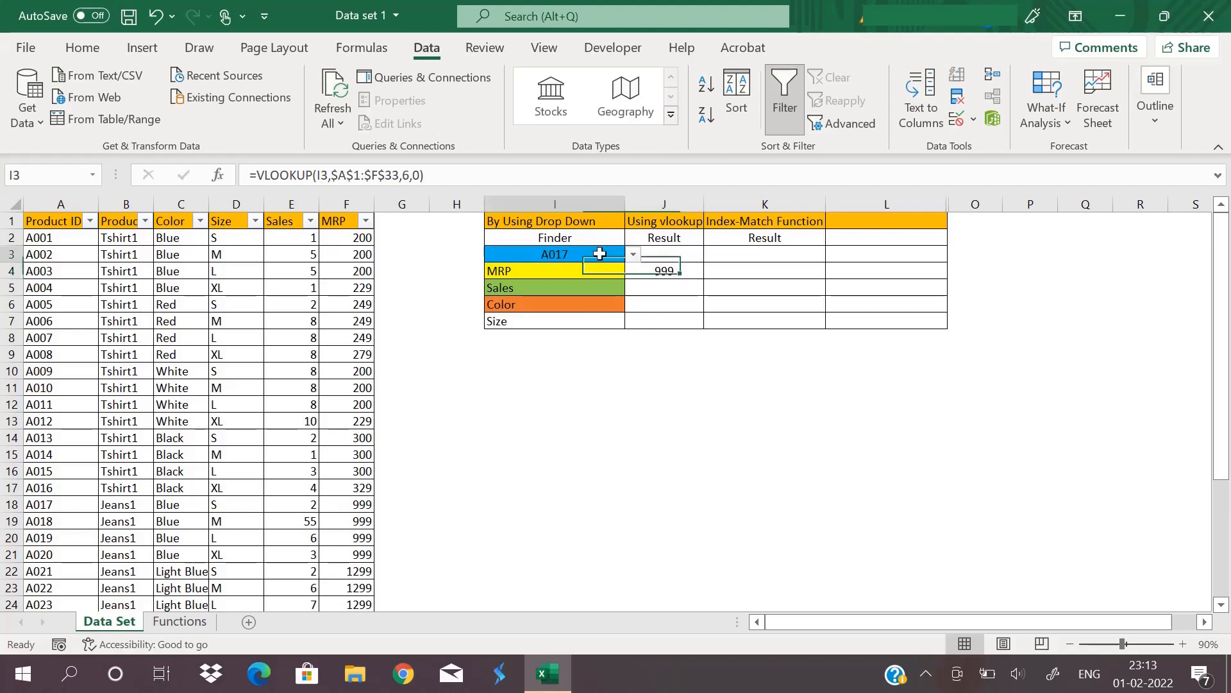
pyautogui.click(635, 255)
pyautogui.moveTo(629, 316); pyautogui.dragTo(625, 275)
pyautogui.click(517, 282)
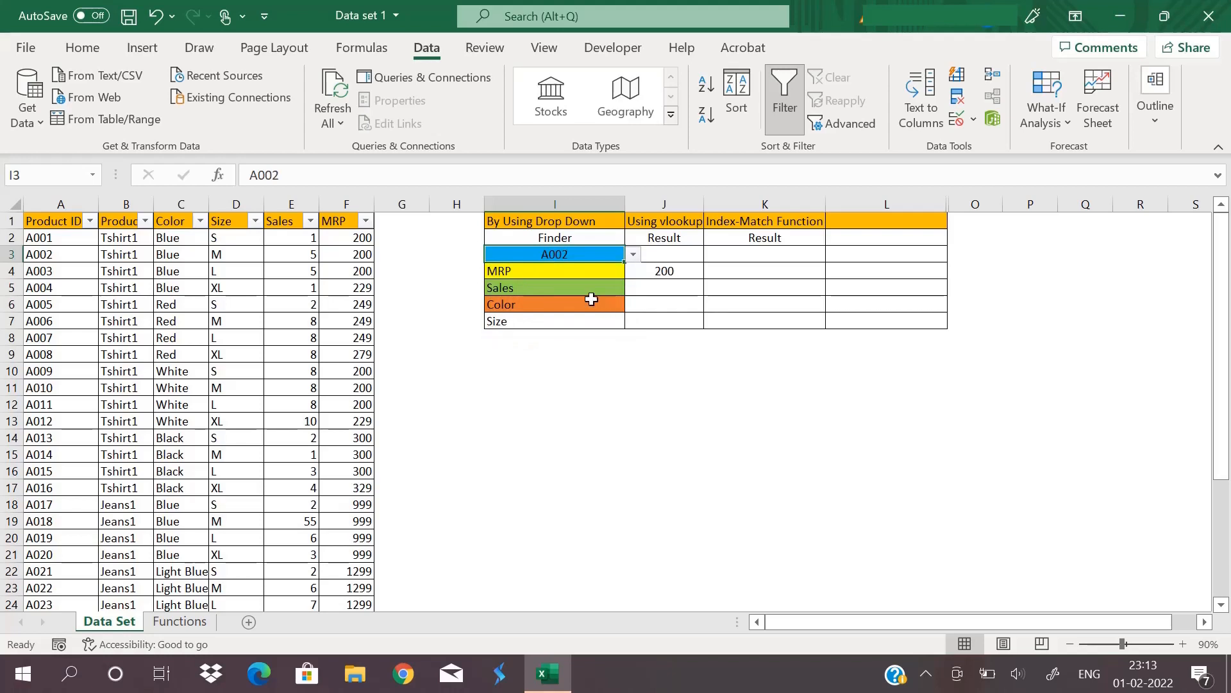
pyautogui.click(670, 270)
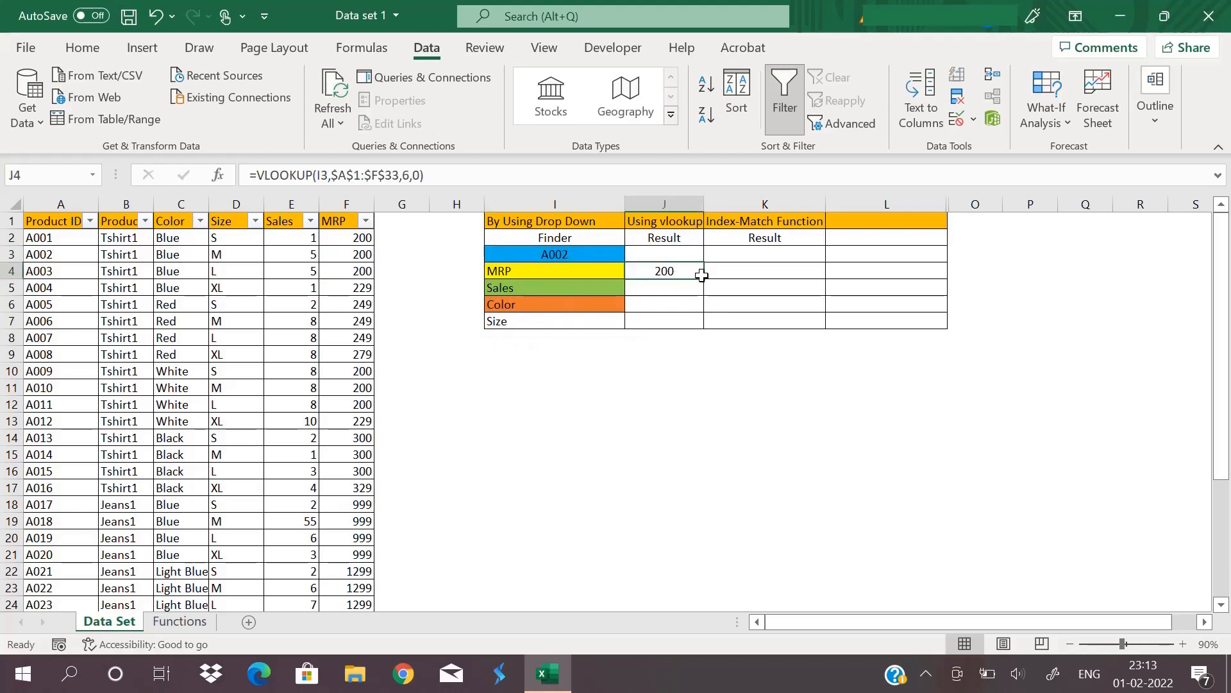
# Step: Make the lookup value in the J4 formula absolute as $I$3 and fill the formula down through J7
pyautogui.click(585, 293)
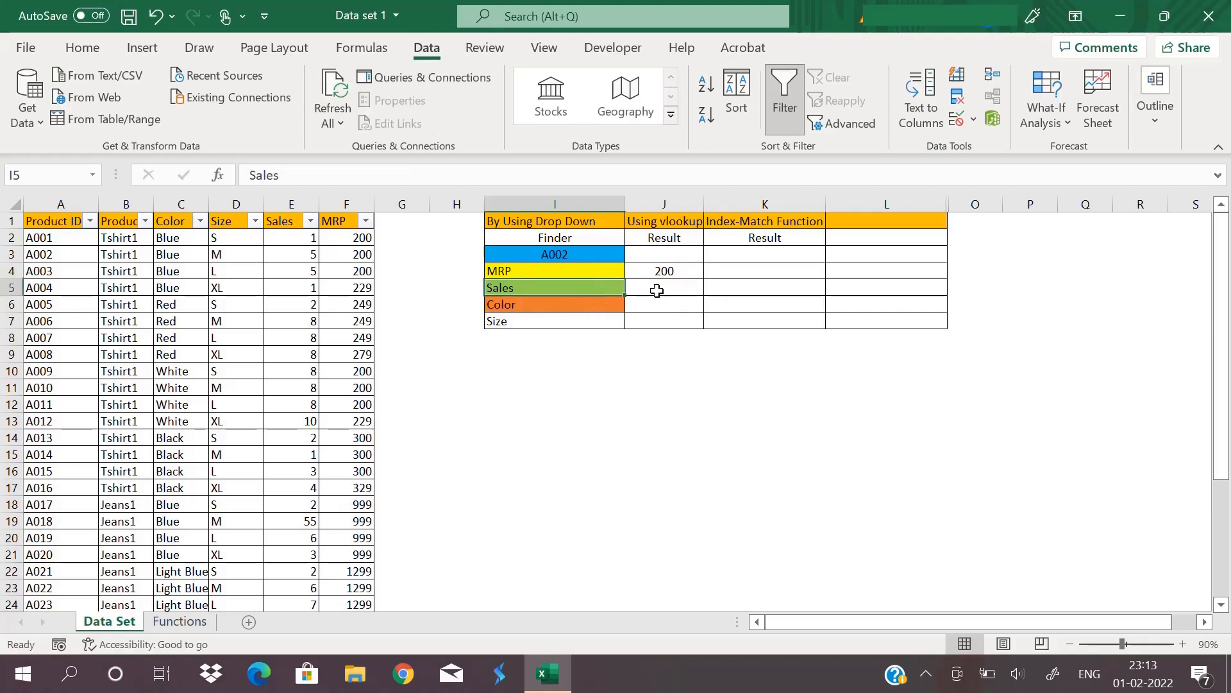
pyautogui.click(664, 288)
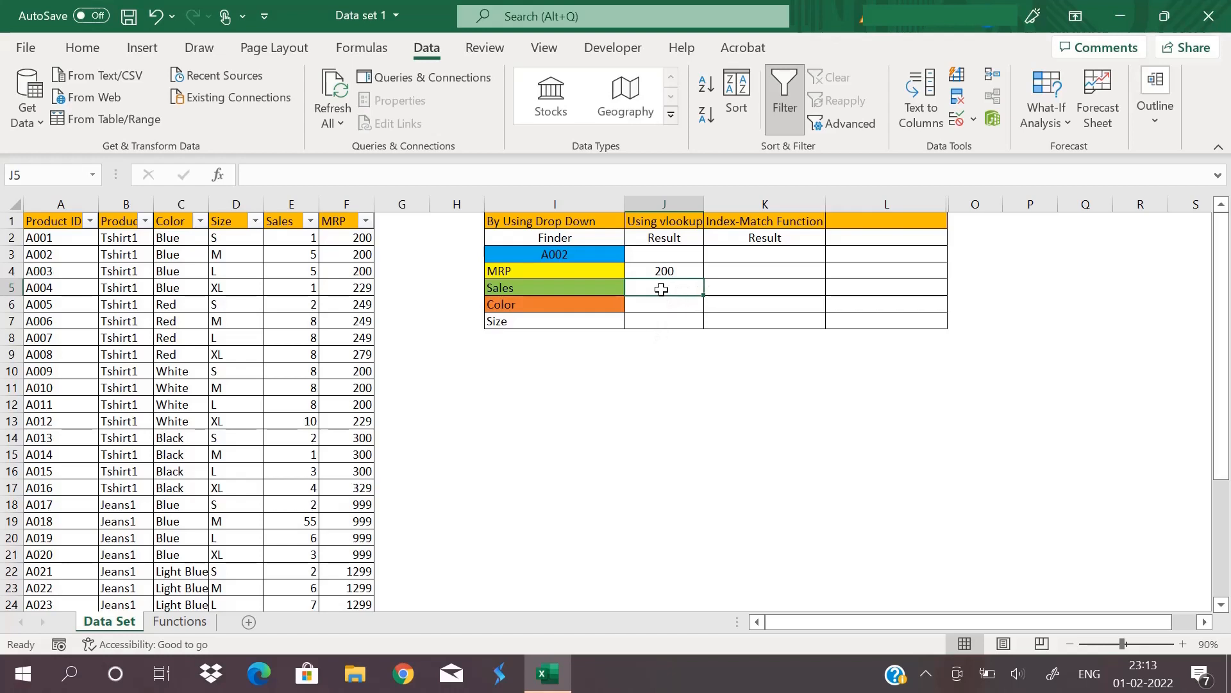
pyautogui.click(674, 272)
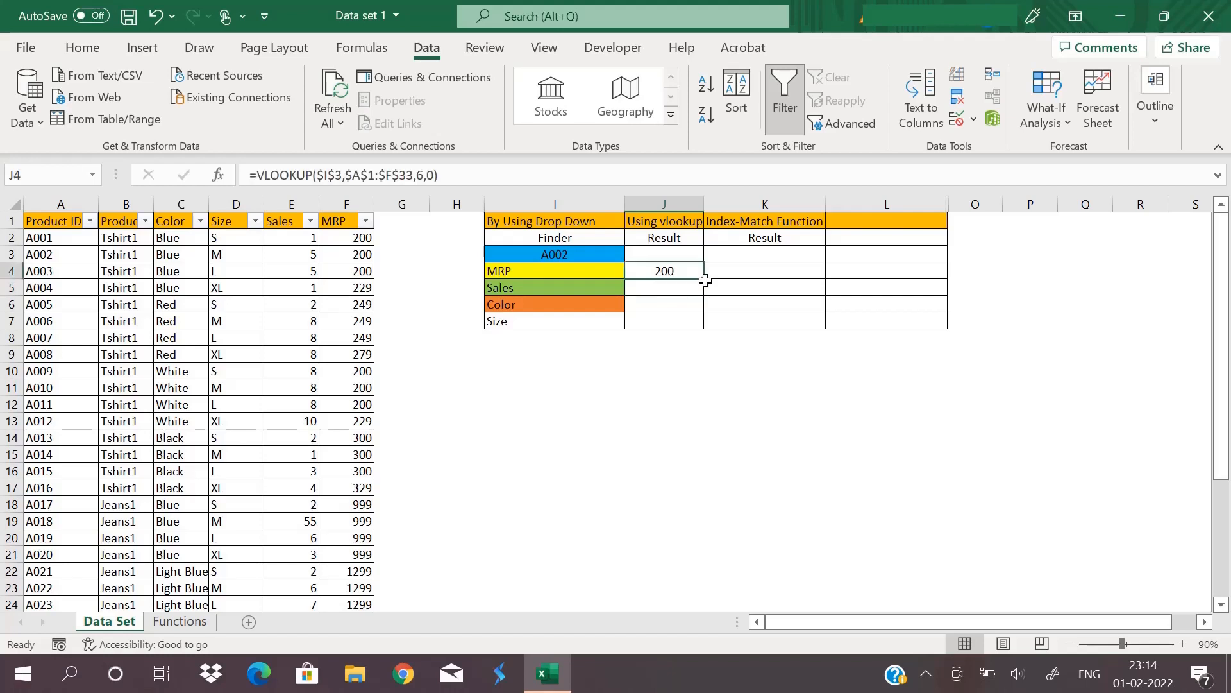
pyautogui.moveTo(703, 279); pyautogui.dragTo(694, 329)
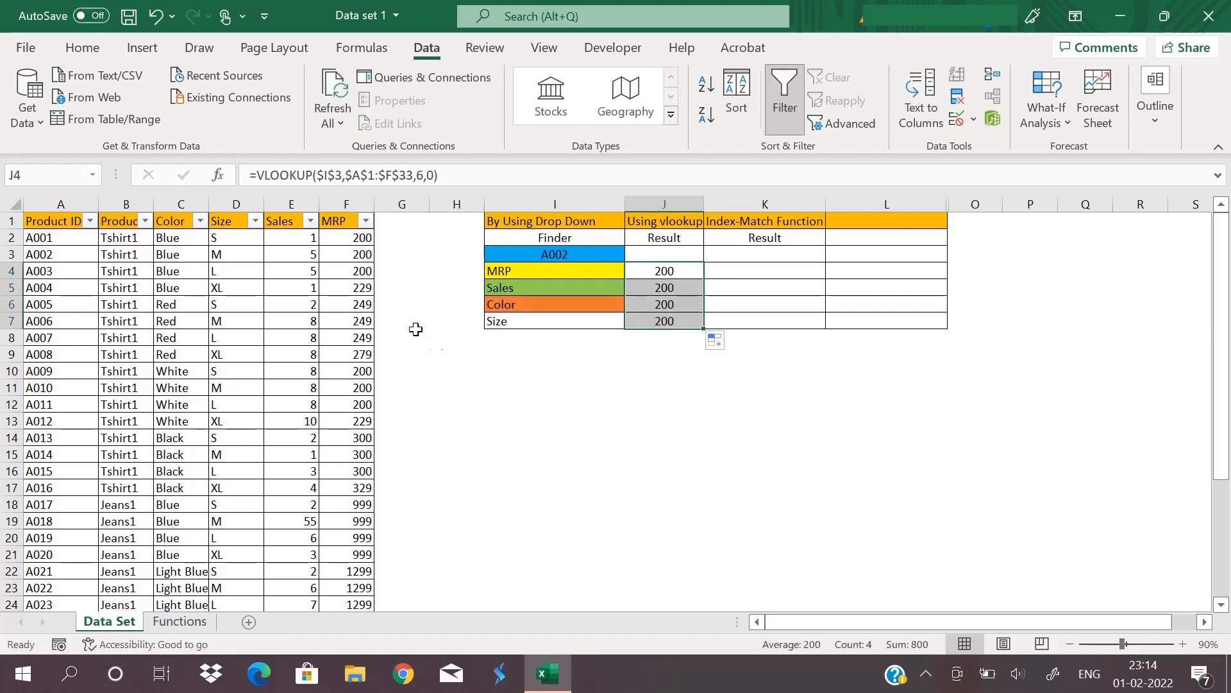
# Step: Review the filled formula in J5 and the absolute $I$3 reference in the J4 VLOOKUP
pyautogui.click(671, 288)
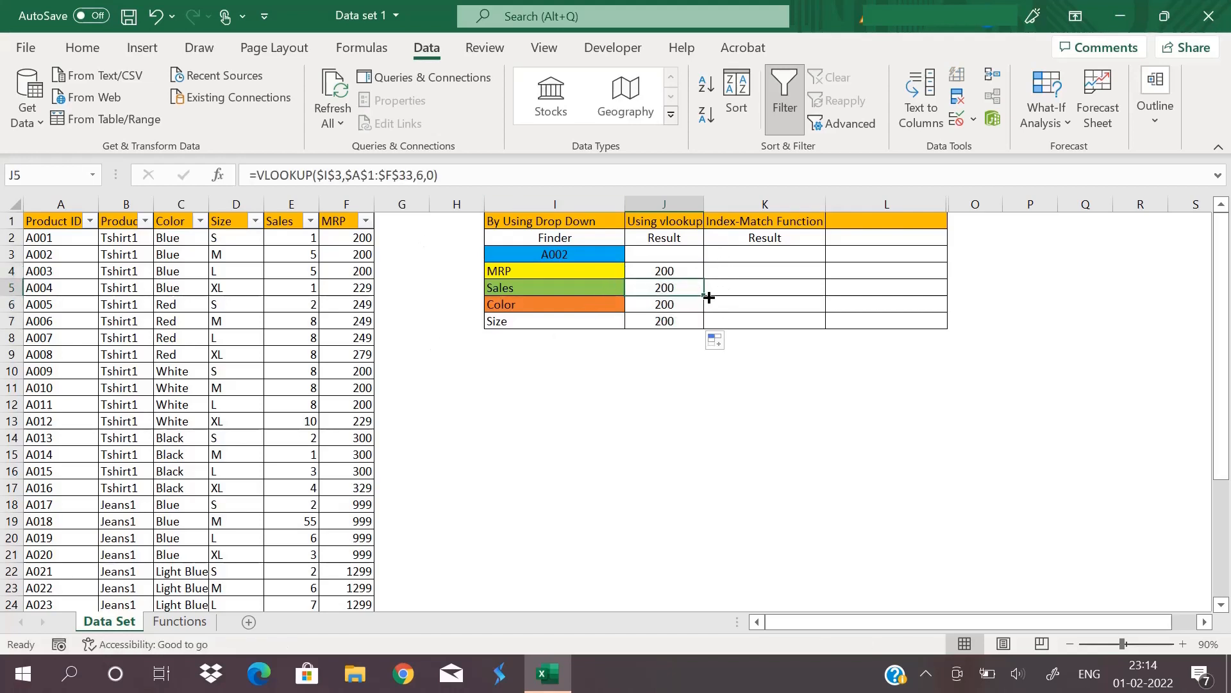
pyautogui.click(667, 272)
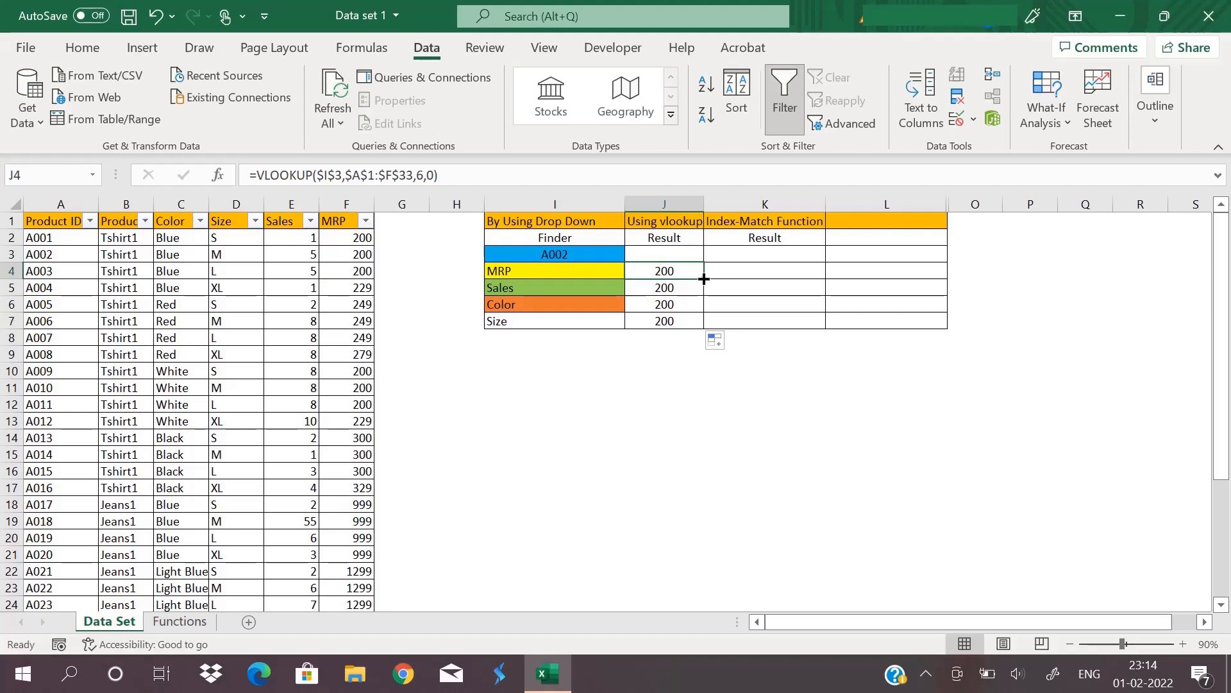
pyautogui.click(343, 175)
pyautogui.moveTo(343, 175); pyautogui.dragTo(317, 175)
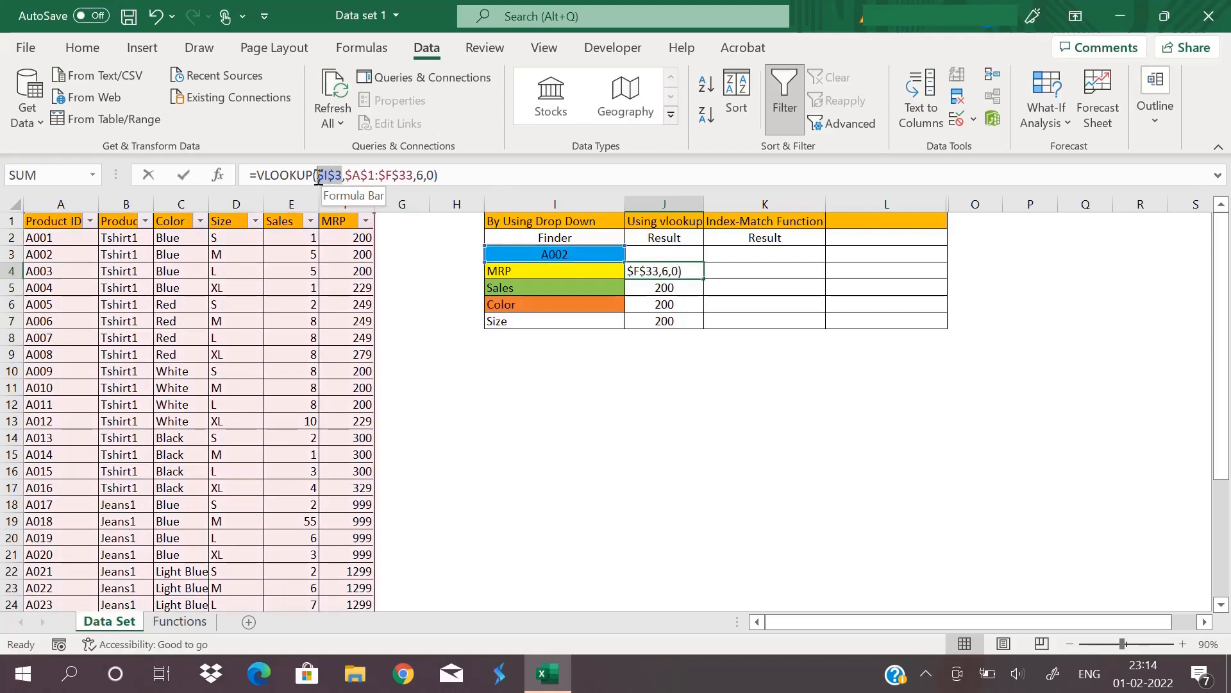
pyautogui.click(439, 175)
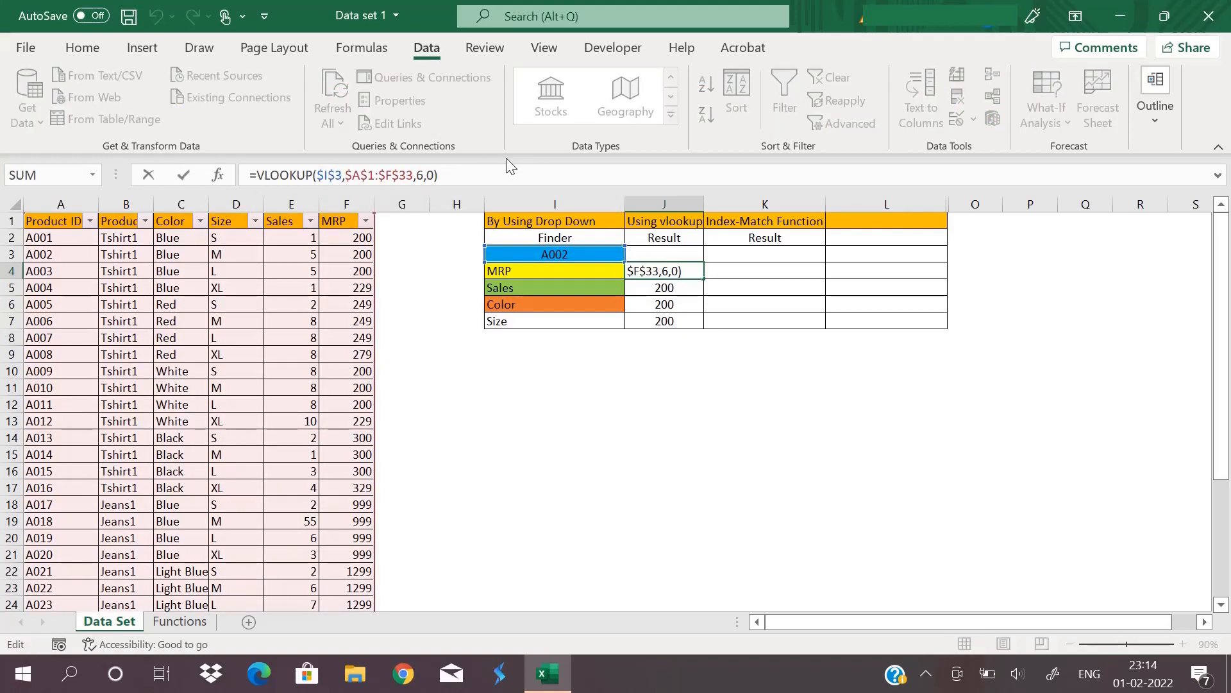
pyautogui.press('Return')
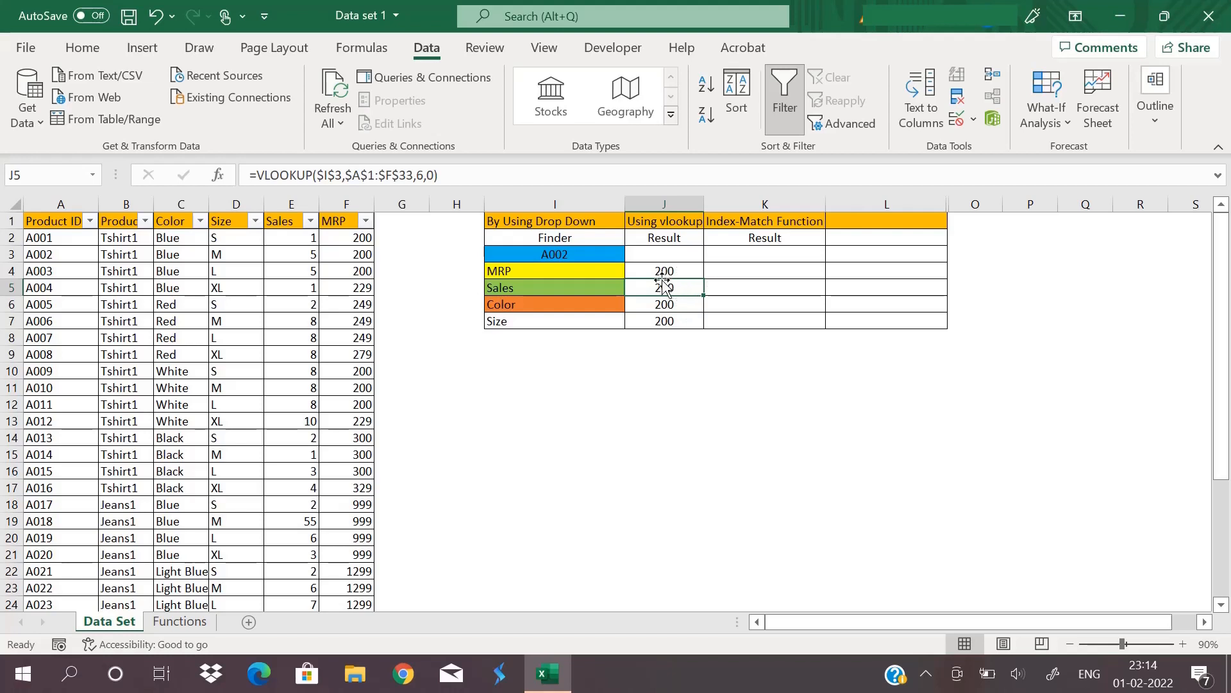
# Step: Set the VLOOKUP column index to 5 in the Sales result cell J5
pyautogui.click(565, 270)
pyautogui.click(688, 287)
pyautogui.click(422, 176)
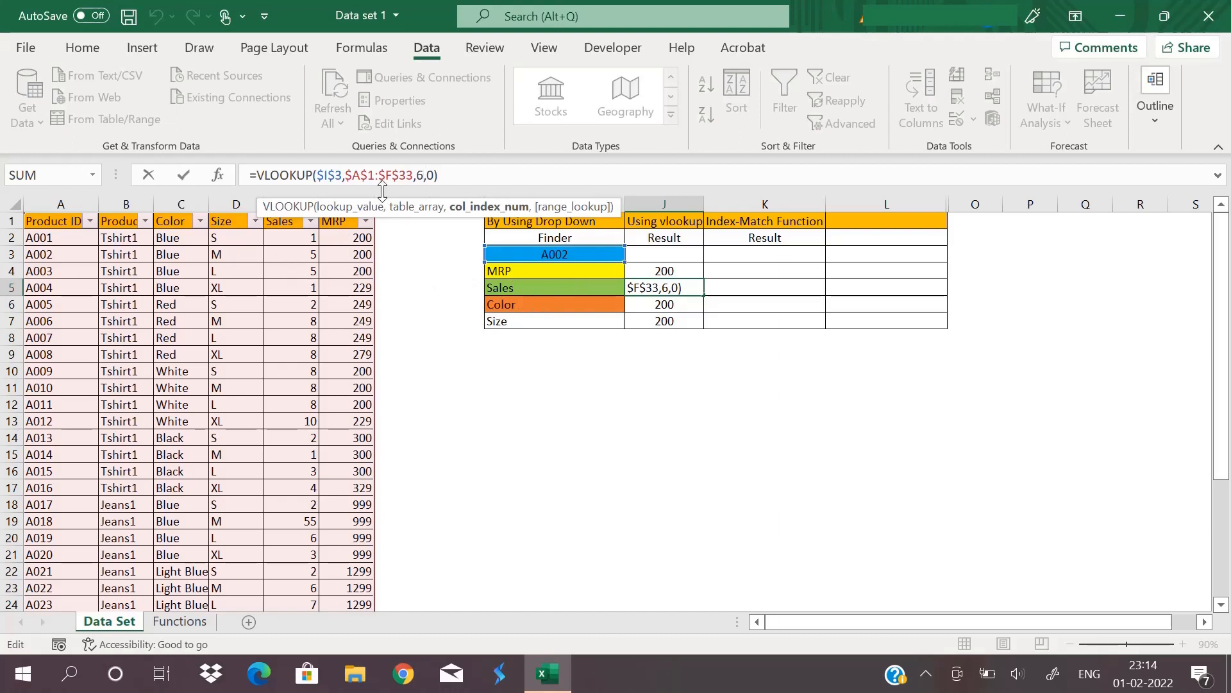
pyautogui.press('BackSpace')
pyautogui.write('5')
pyautogui.press('Return')
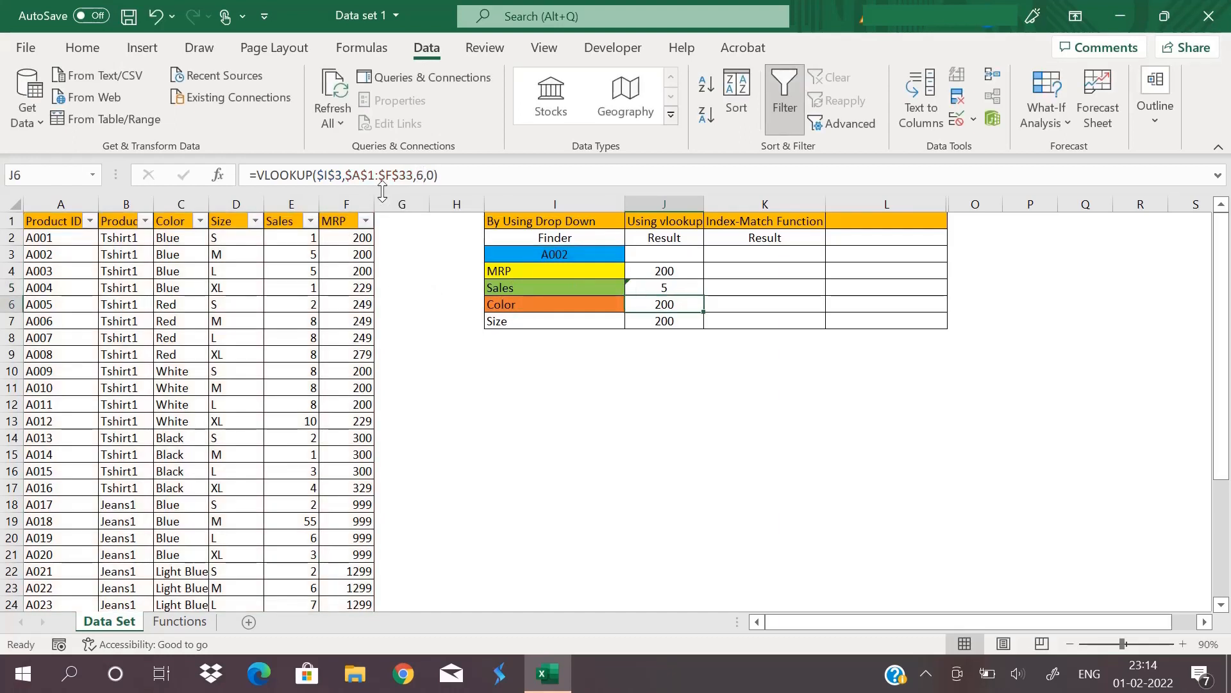
# Step: Set the VLOOKUP column index to 3 in the Color result cell J6
pyautogui.click(420, 174)
pyautogui.press('BackSpace')
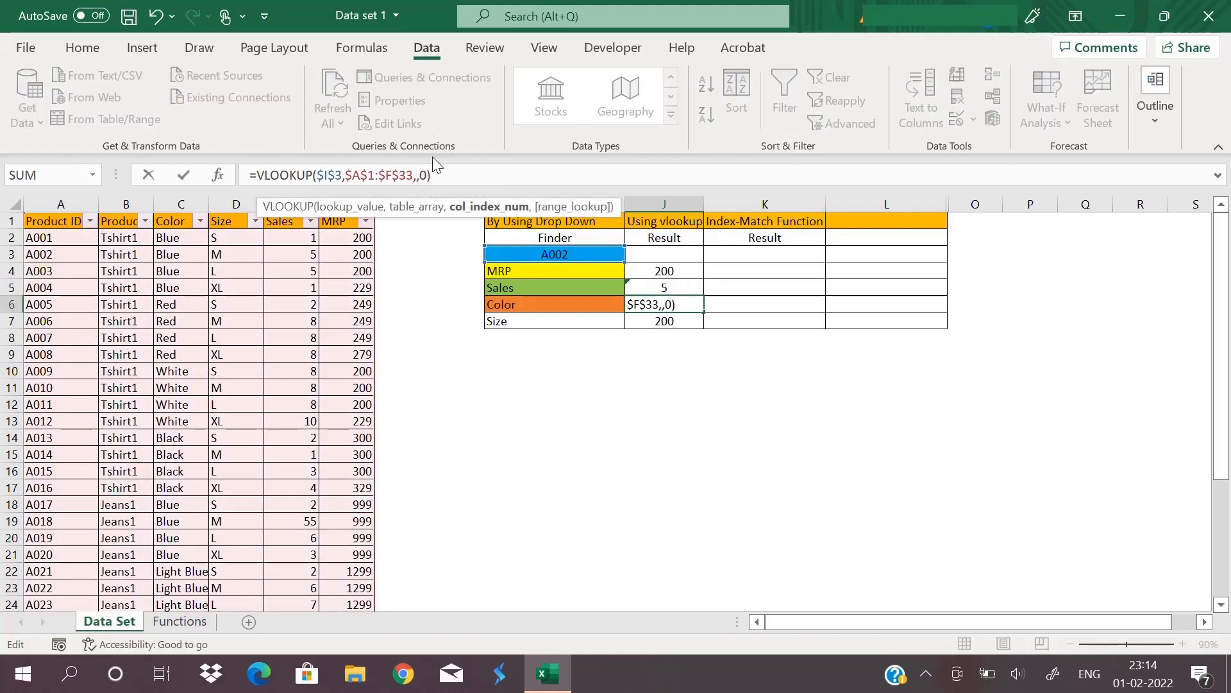
pyautogui.write('3')
pyautogui.press('Return')
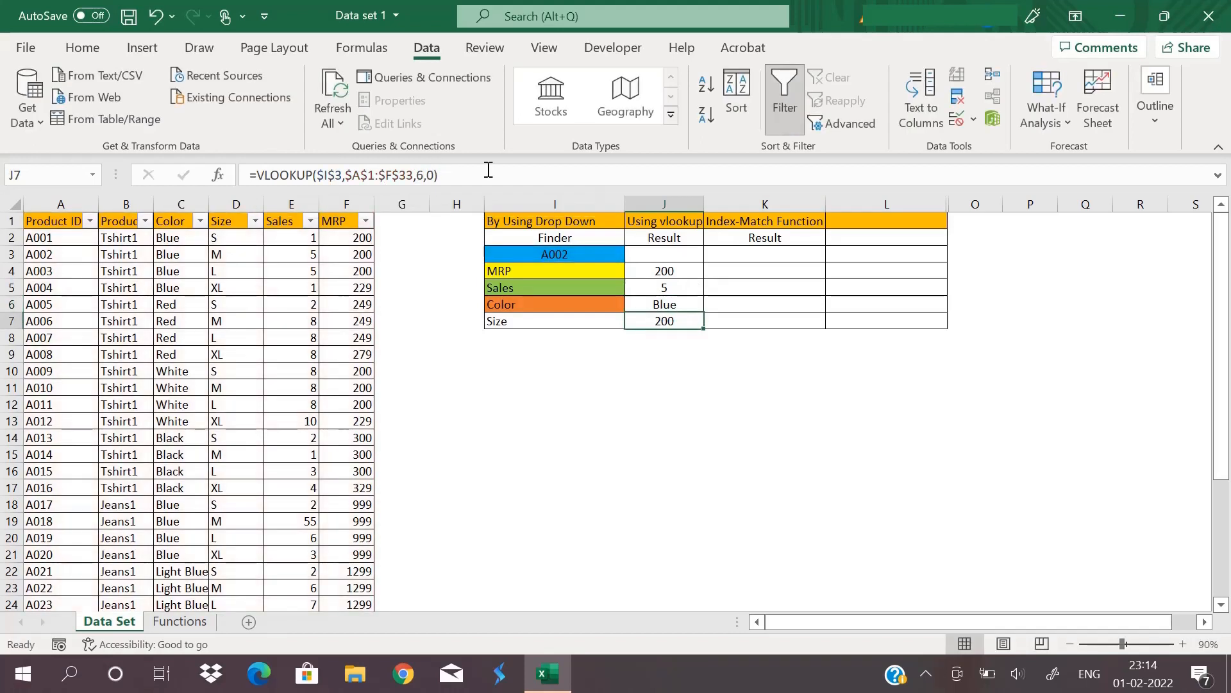
# Step: Set the VLOOKUP column index to 4 in the Size result cell J7 and check the results in J4:J7
pyautogui.click(425, 174)
pyautogui.press('BackSpace')
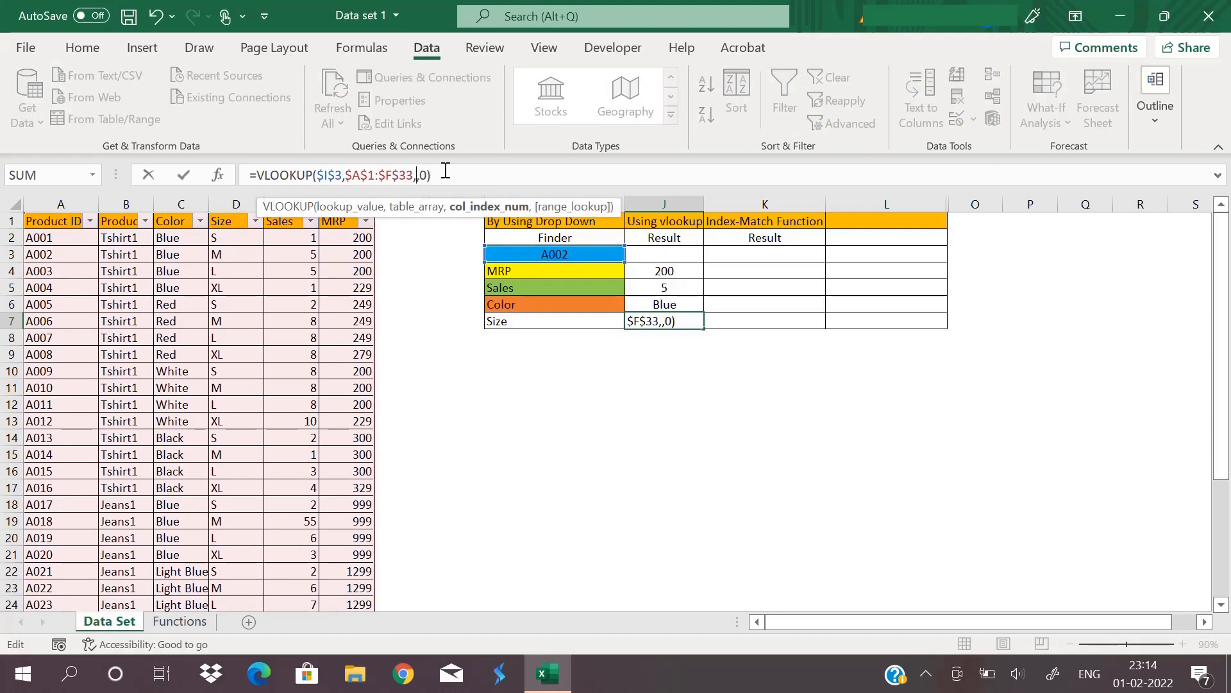
pyautogui.write('4')
pyautogui.press('Return')
pyautogui.moveTo(665, 270); pyautogui.dragTo(664, 321)
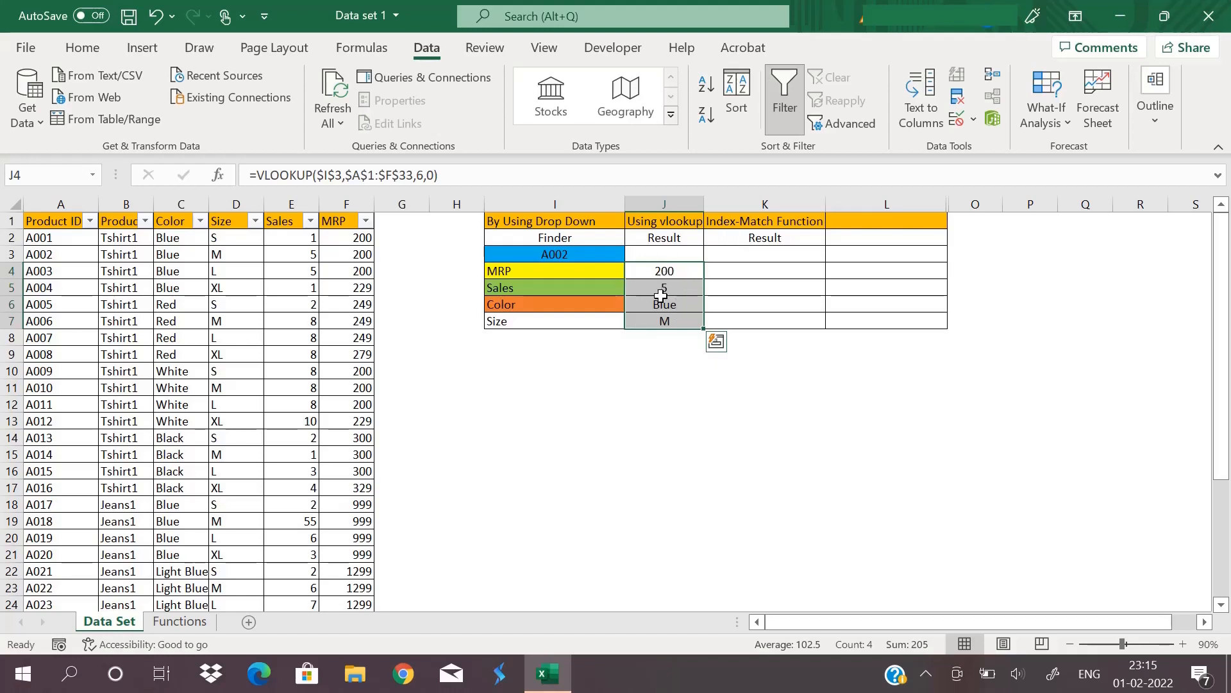
pyautogui.click(527, 272)
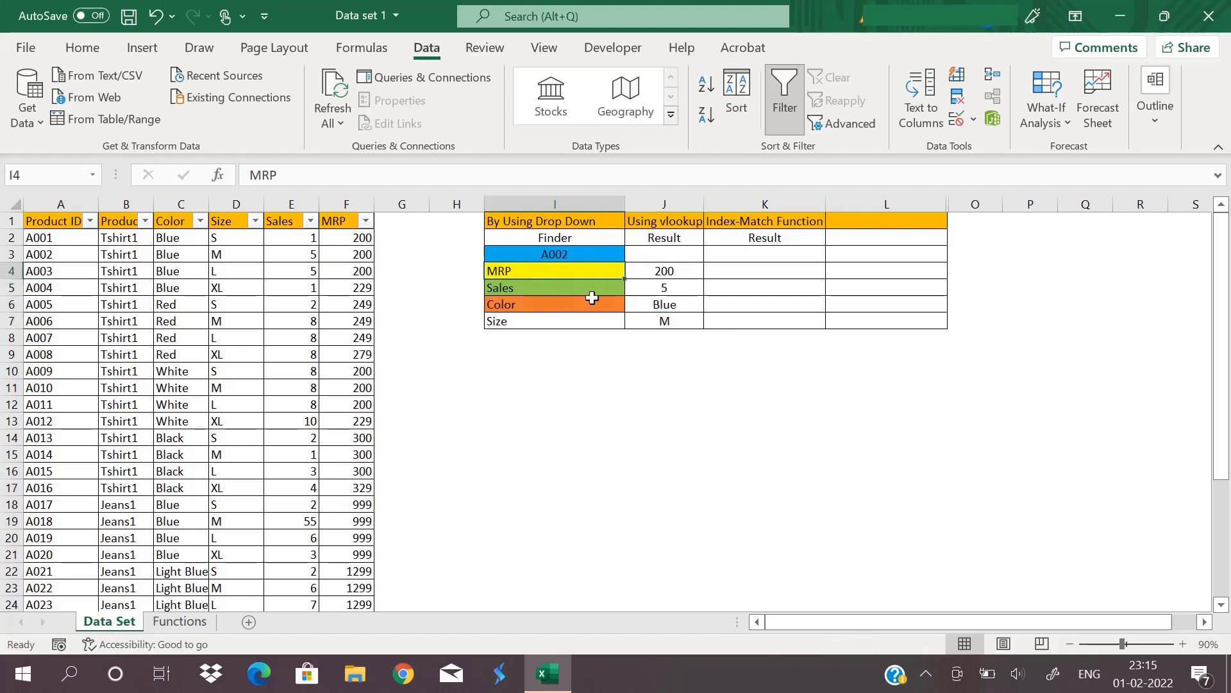
pyautogui.click(677, 275)
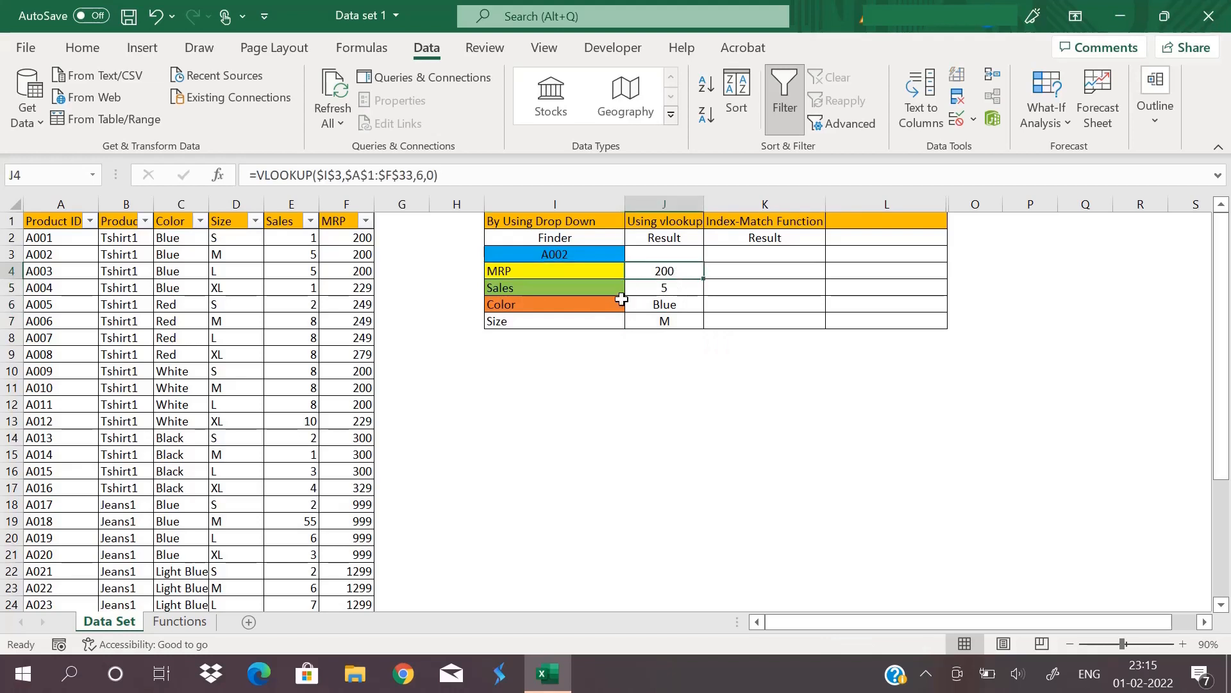
pyautogui.click(665, 291)
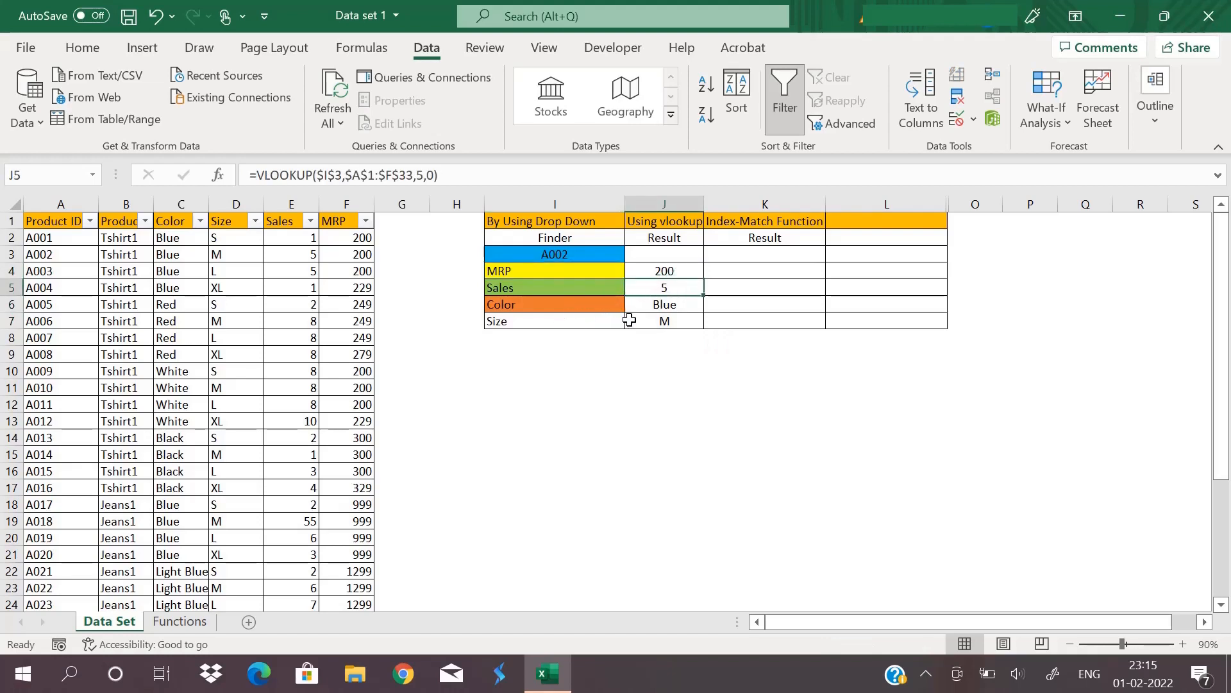
# Step: Choose product ID A007 from the drop-down in I3 and check the VLOOKUP results in J4:J7
pyautogui.click(555, 254)
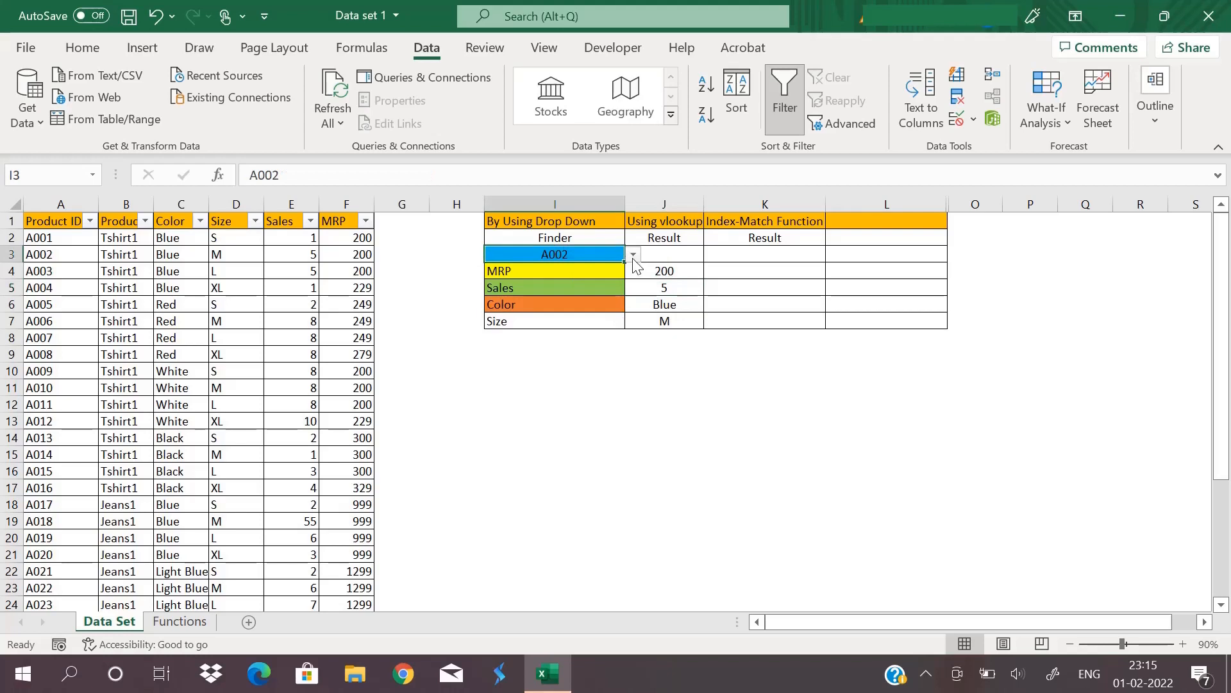
pyautogui.click(633, 254)
pyautogui.click(539, 329)
pyautogui.moveTo(678, 270); pyautogui.dragTo(667, 321)
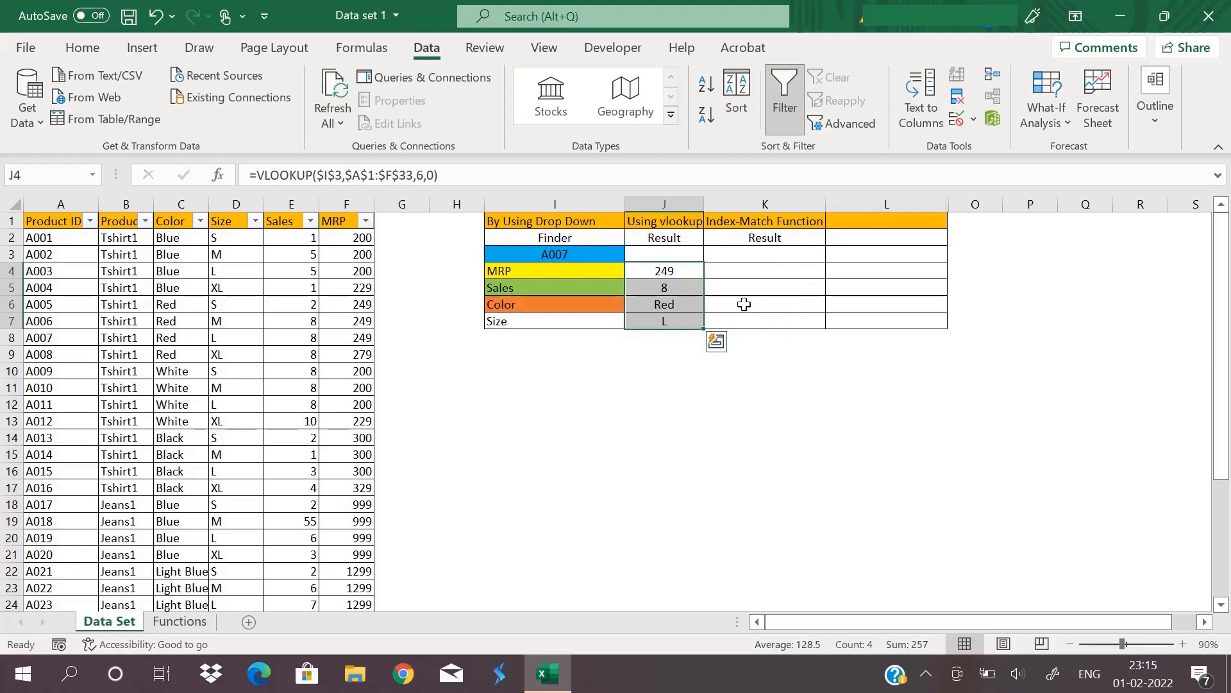
pyautogui.click(742, 281)
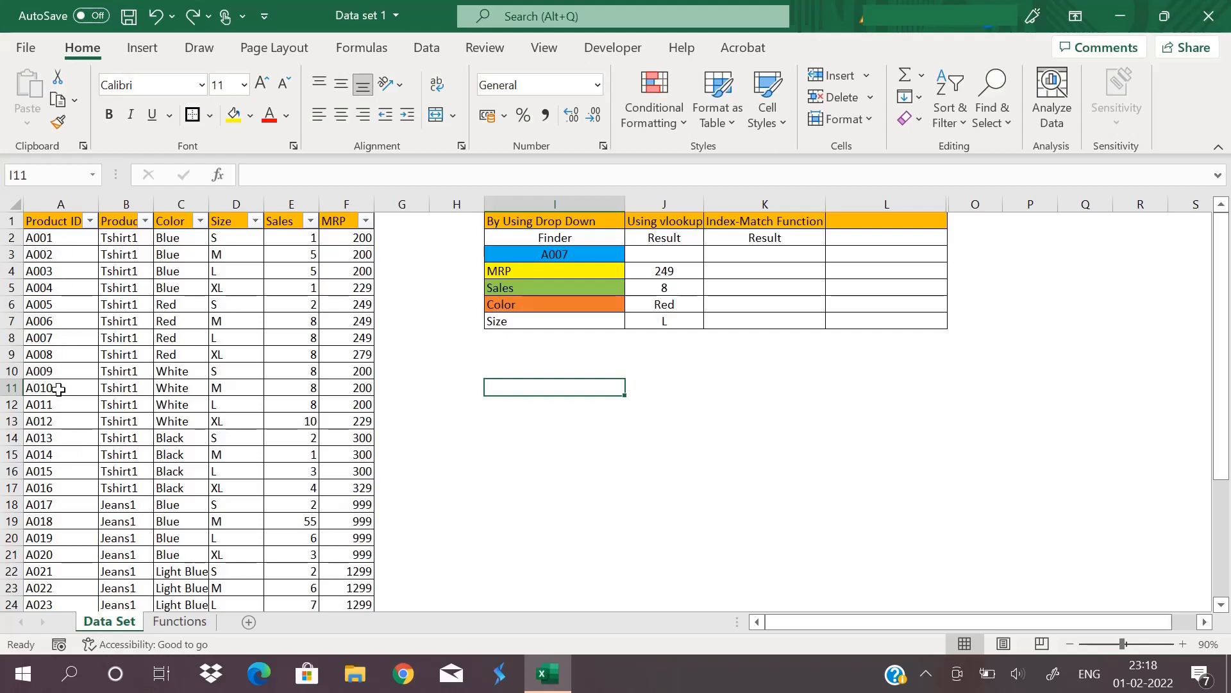
# Step: Fill the entire row 11, which holds product A010, with yellow
pyautogui.click(14, 387)
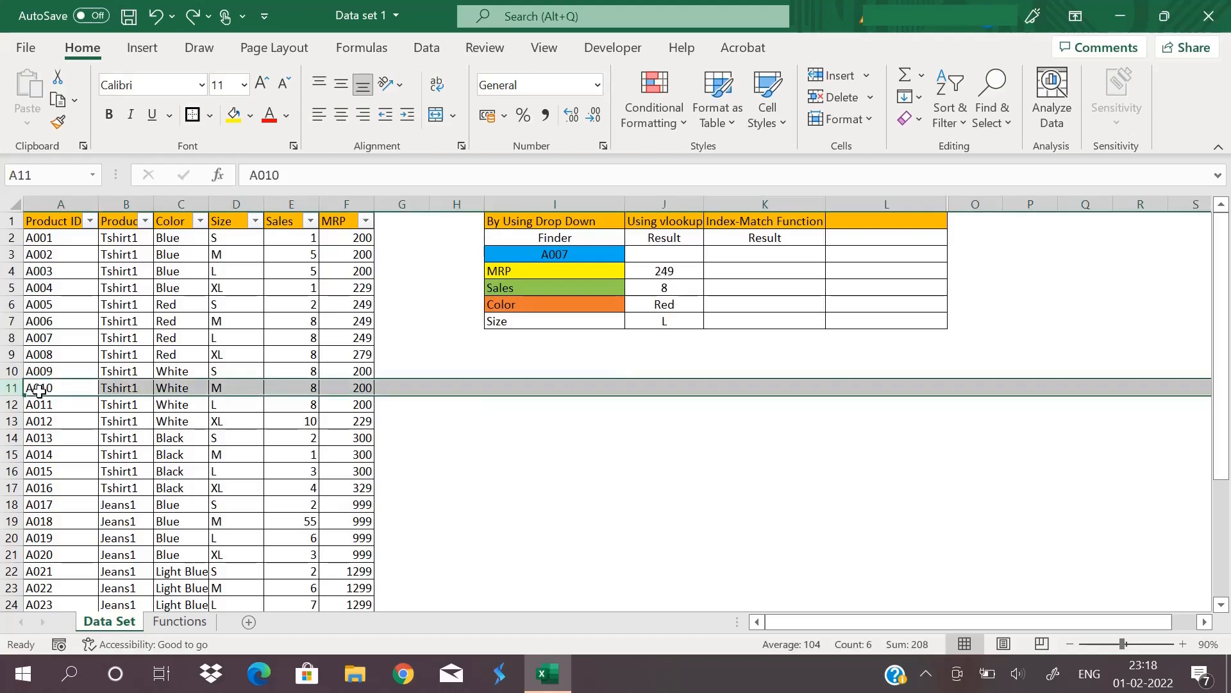
pyautogui.click(233, 116)
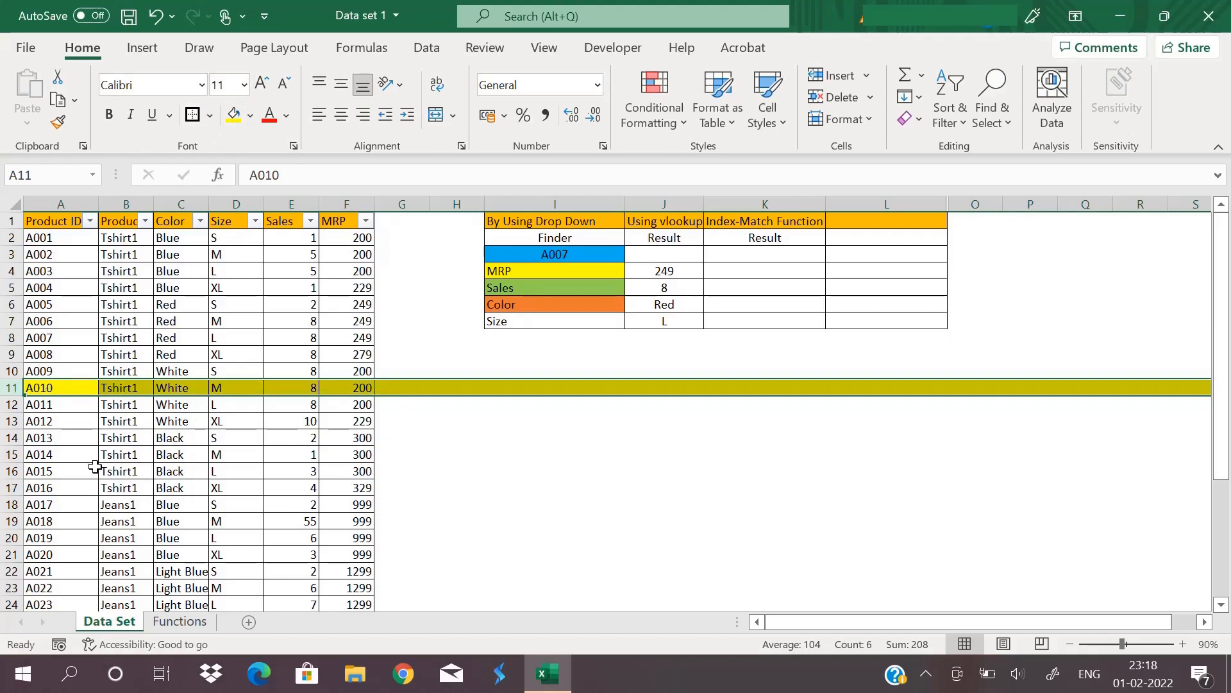
pyautogui.click(63, 422)
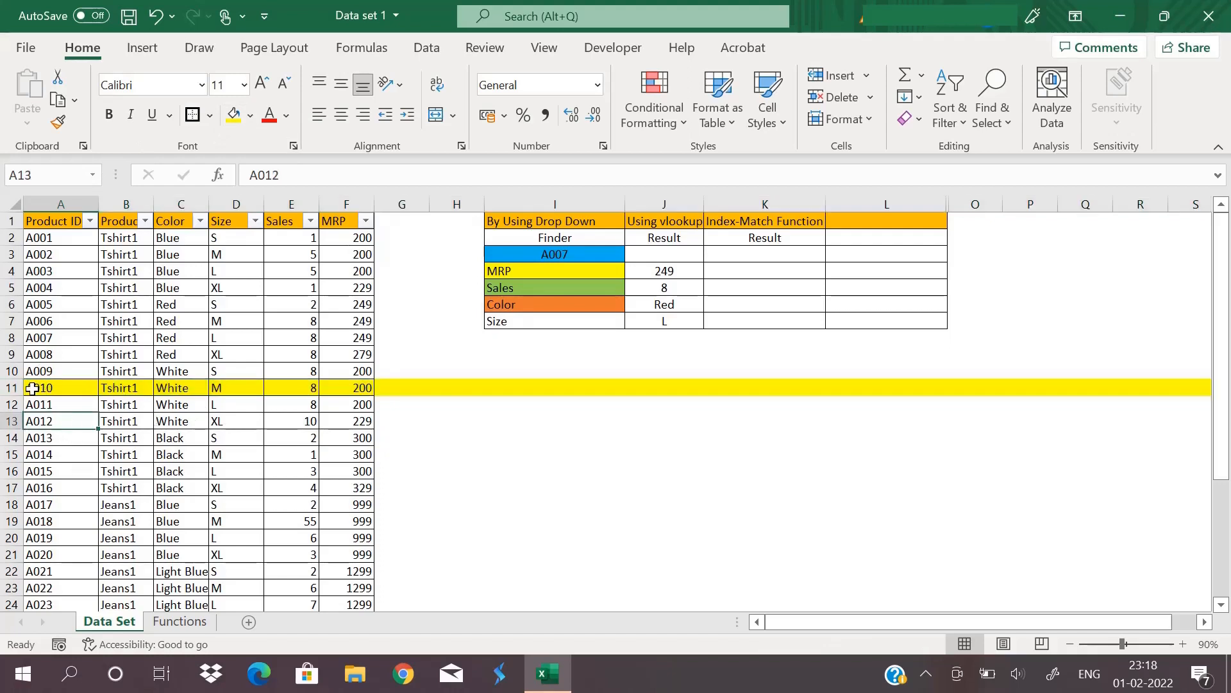
pyautogui.click(64, 392)
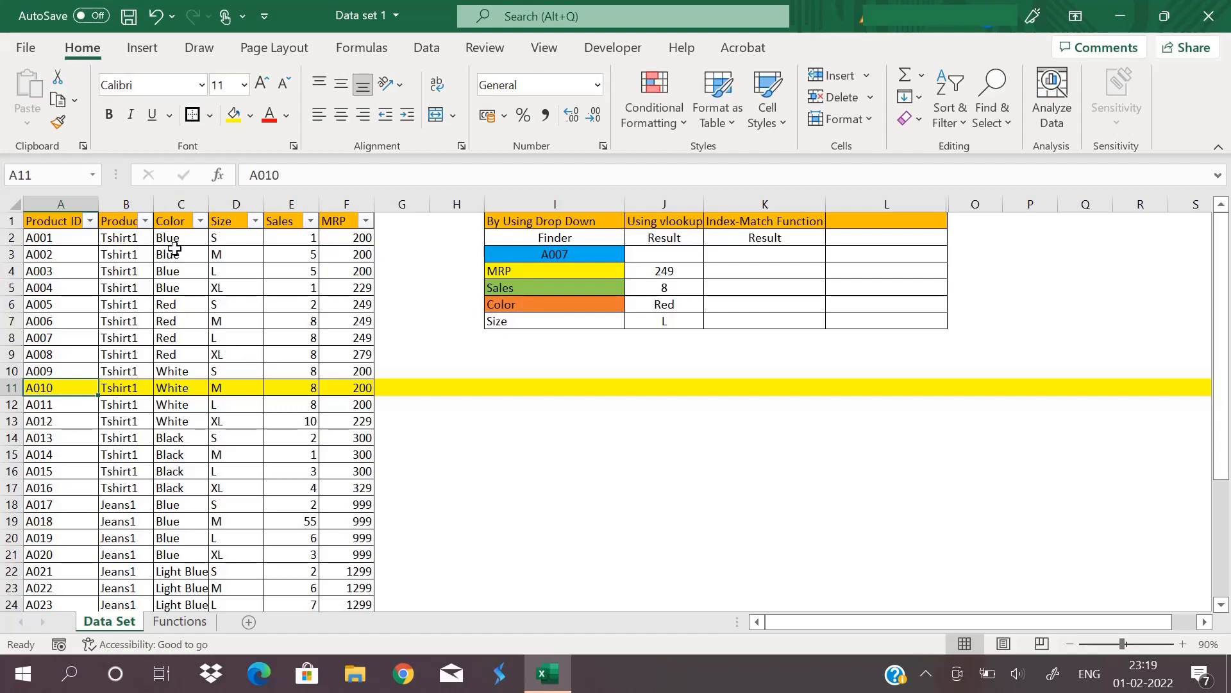
# Step: Fill the entire Color column C with yellow
pyautogui.click(179, 204)
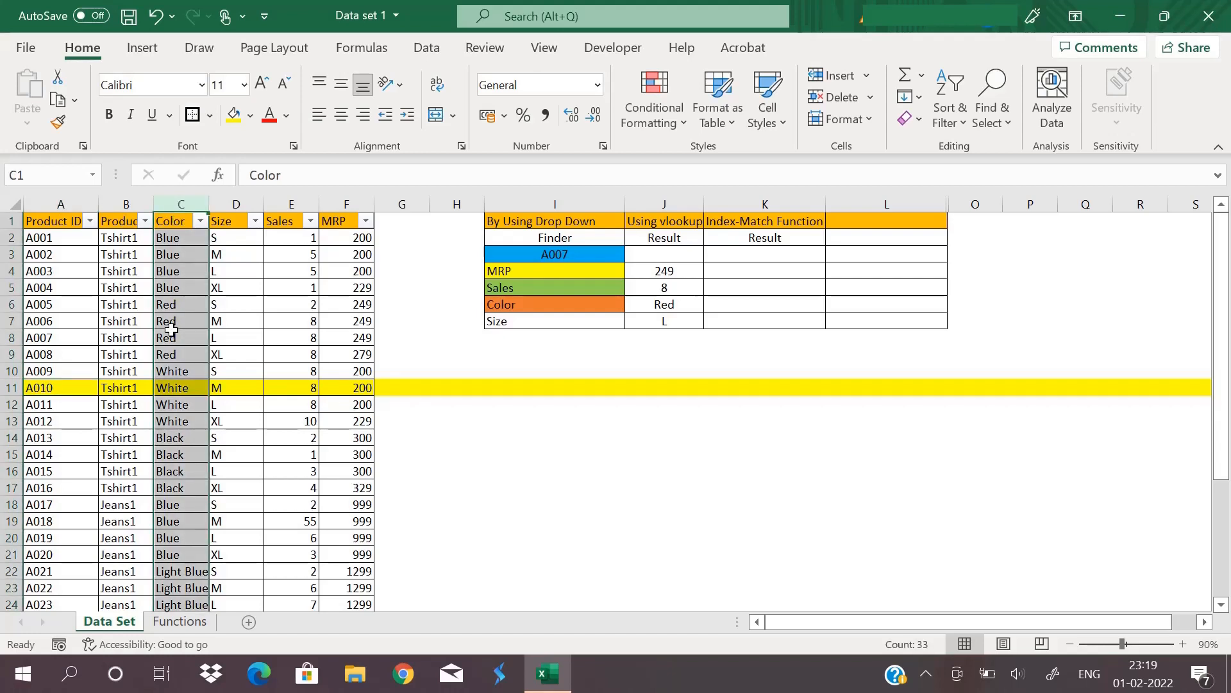
pyautogui.click(235, 115)
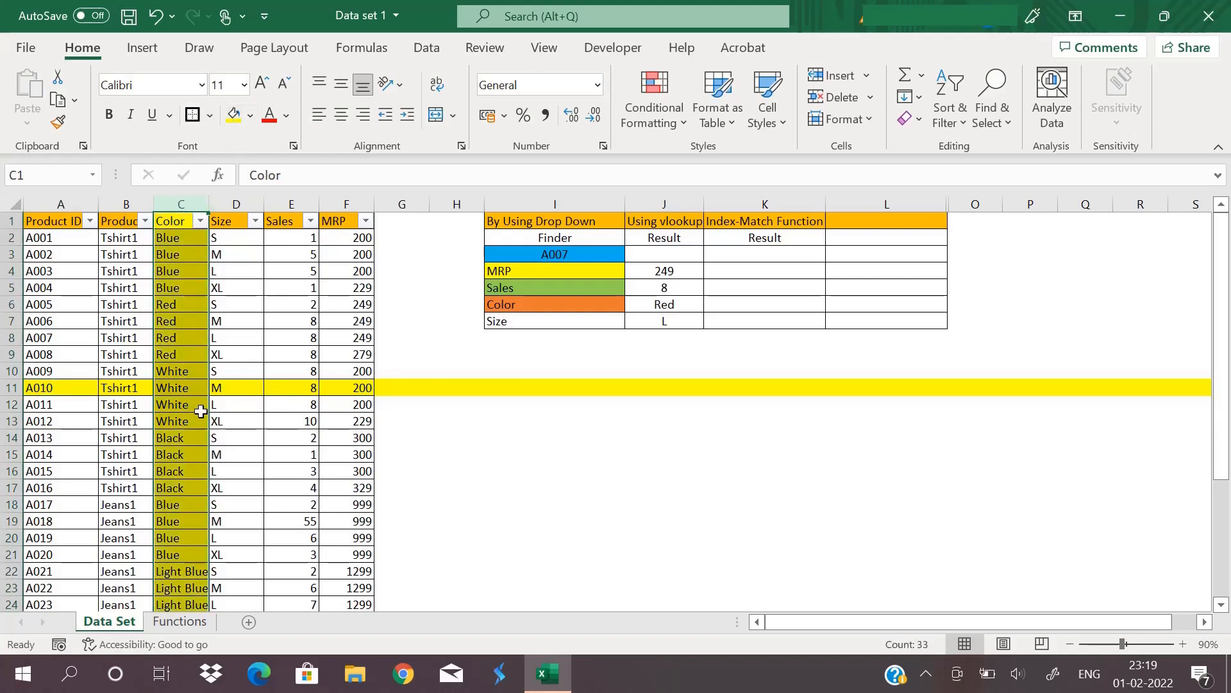
pyautogui.click(181, 410)
# Step: Fill cell C11, where the highlighted row and column intersect, with the standard light blue
pyautogui.click(181, 383)
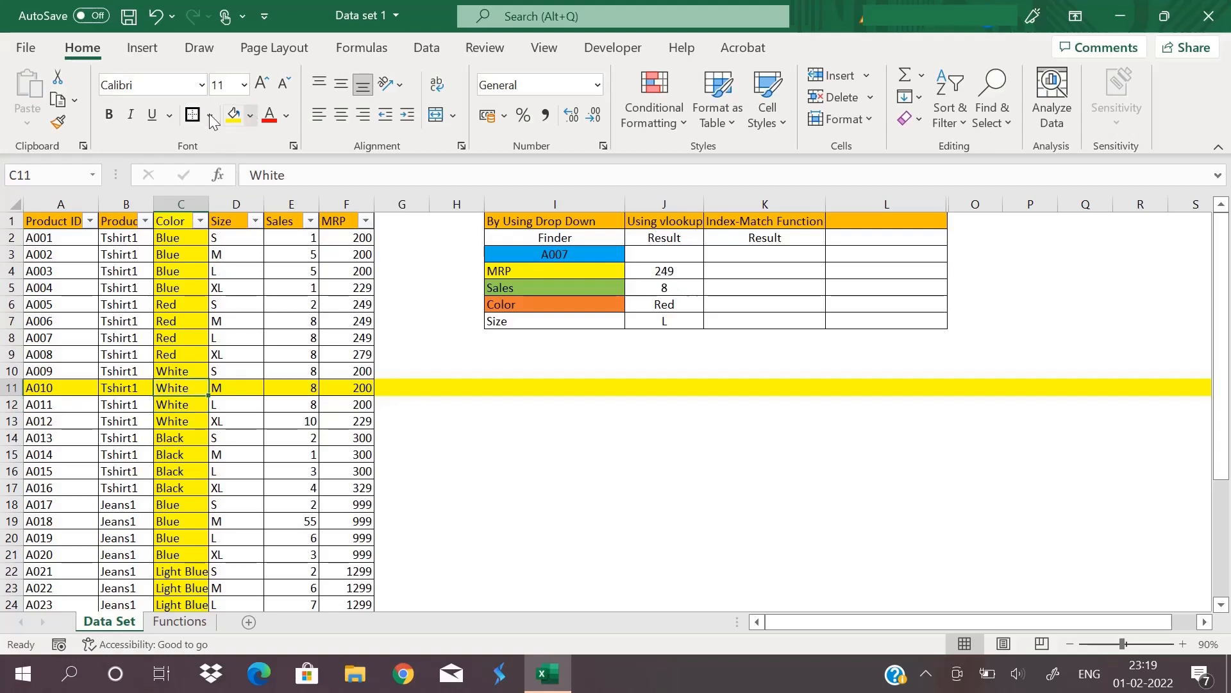
pyautogui.click(250, 116)
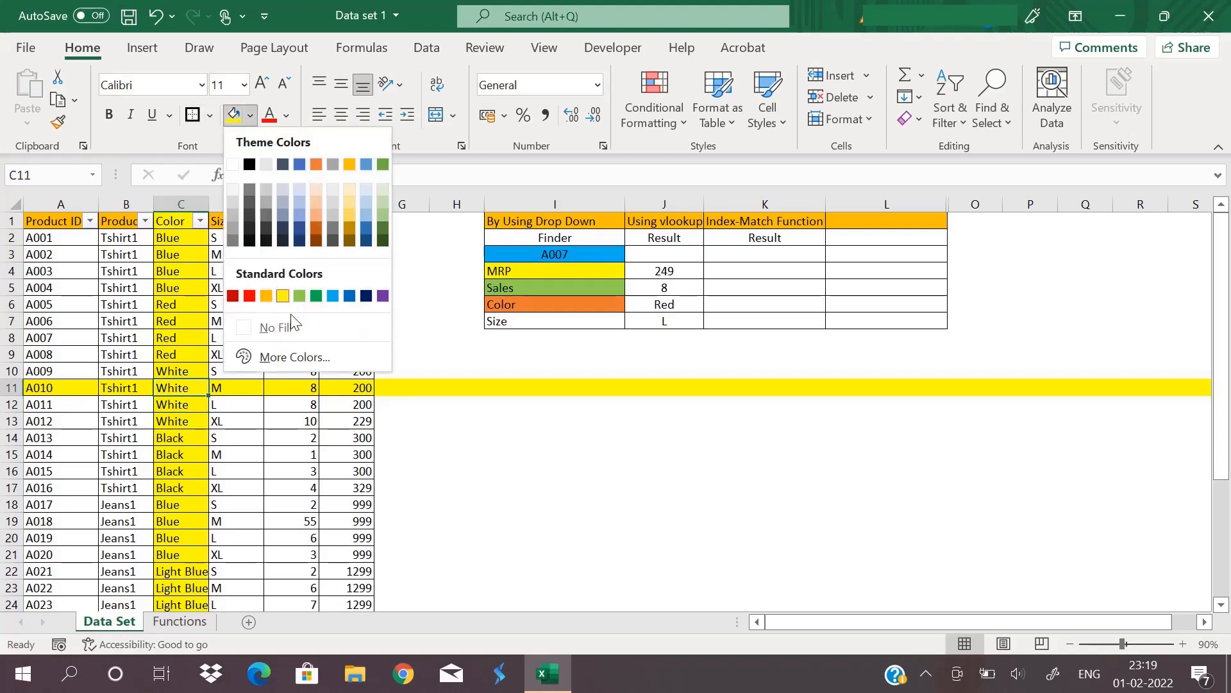
pyautogui.click(333, 295)
pyautogui.click(214, 426)
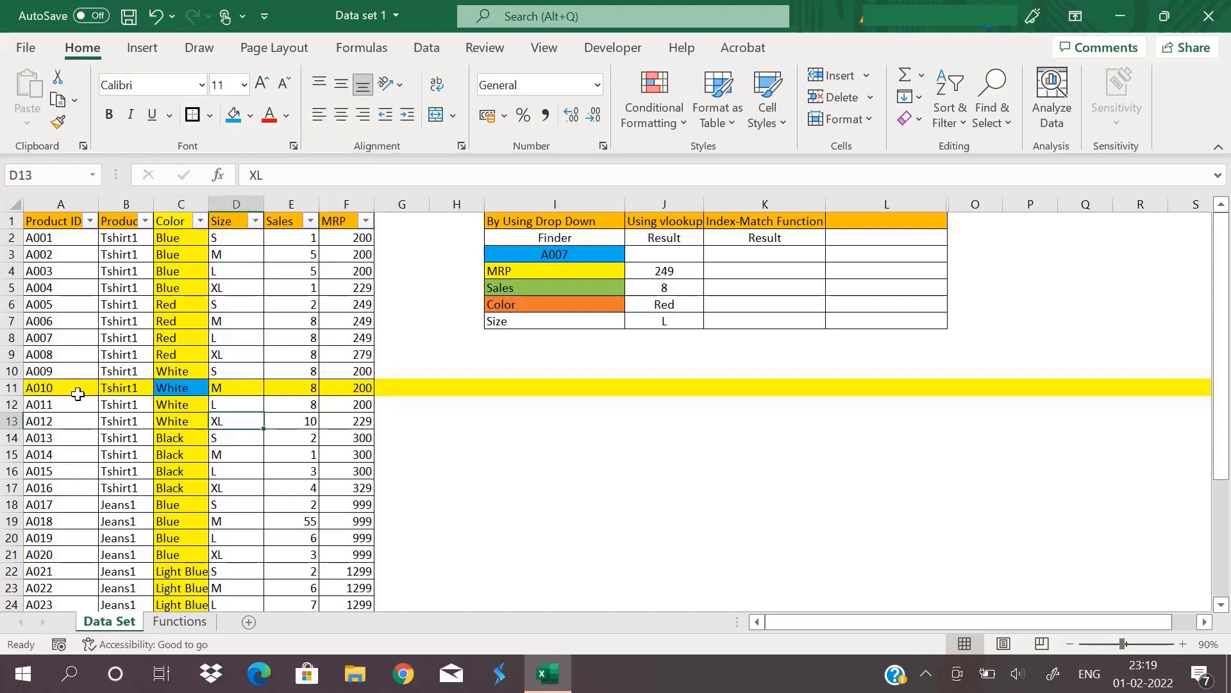
pyautogui.click(193, 388)
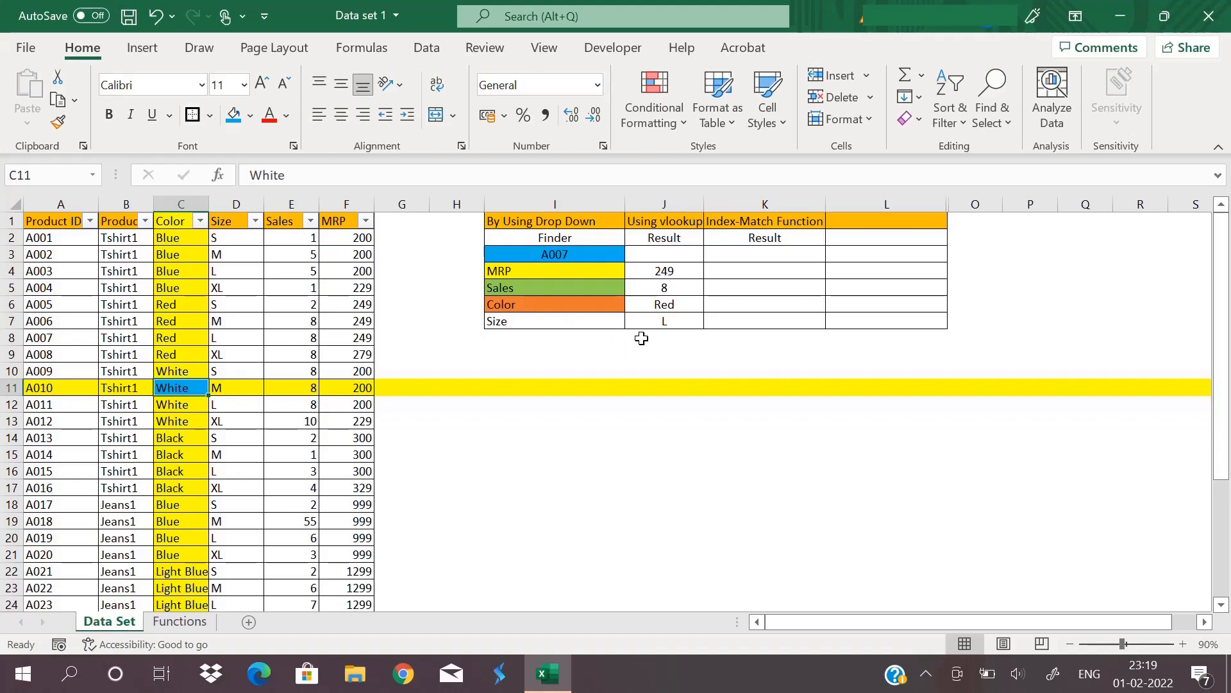
# Step: Start an INDEX formula in the MRP result cell K4 with the absolute array $A$2:$F$33
pyautogui.click(744, 269)
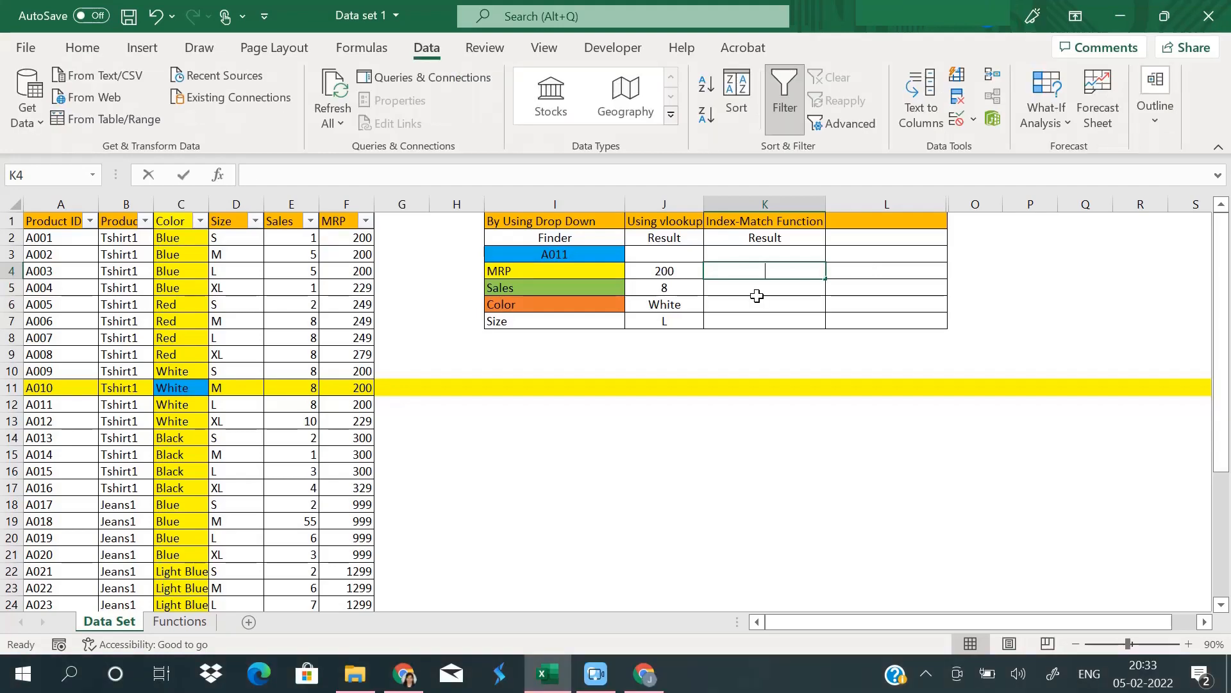
pyautogui.write('=index')
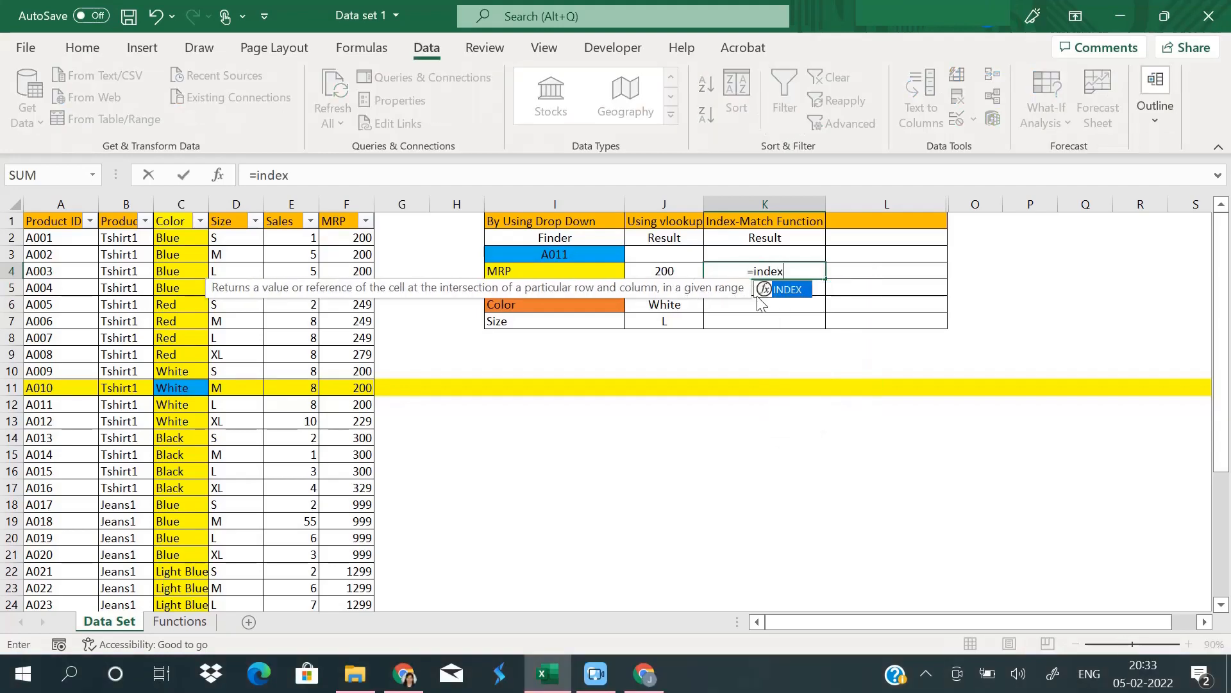
pyautogui.write('(')
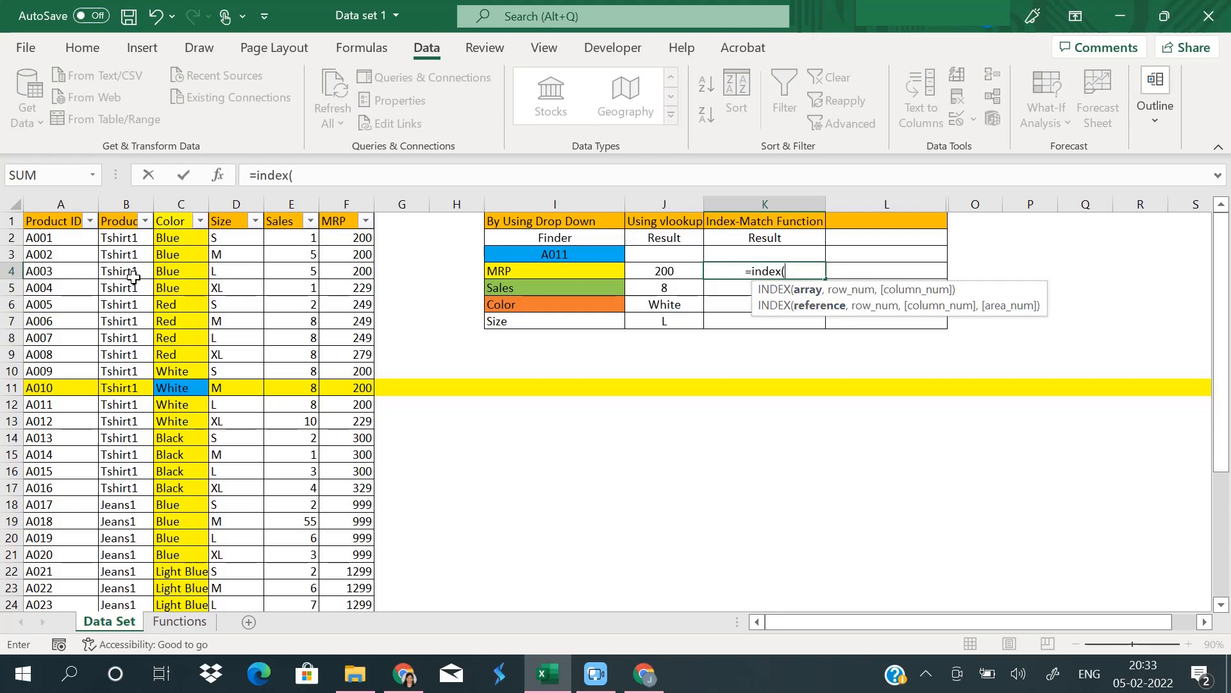
pyautogui.click(61, 244)
pyautogui.hotkey('ctrl', 'shift', 'Down')
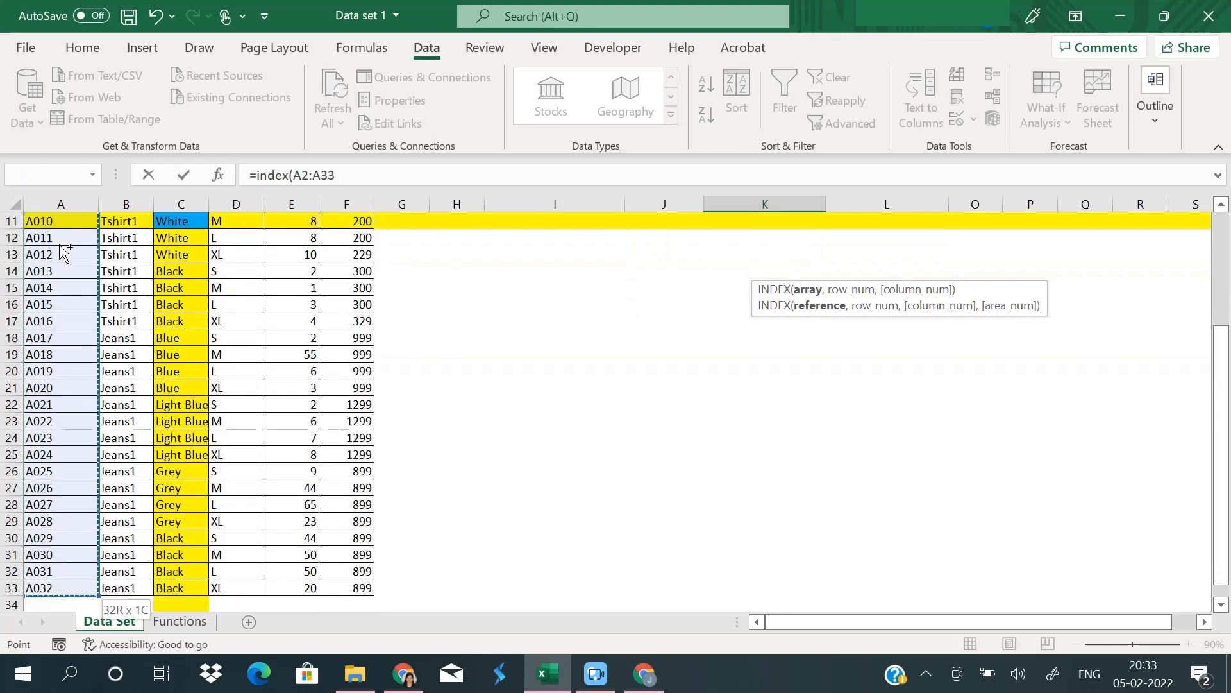
pyautogui.hotkey('shift', 'Right')
pyautogui.hotkey('shift', 'Right')
pyautogui.hotkey('shift', 'Right')
pyautogui.hotkey('shift', 'Right')
pyautogui.hotkey('shift', 'Right')
pyautogui.hotkey('shift', 'Right')
pyautogui.hotkey('shift', 'Left')
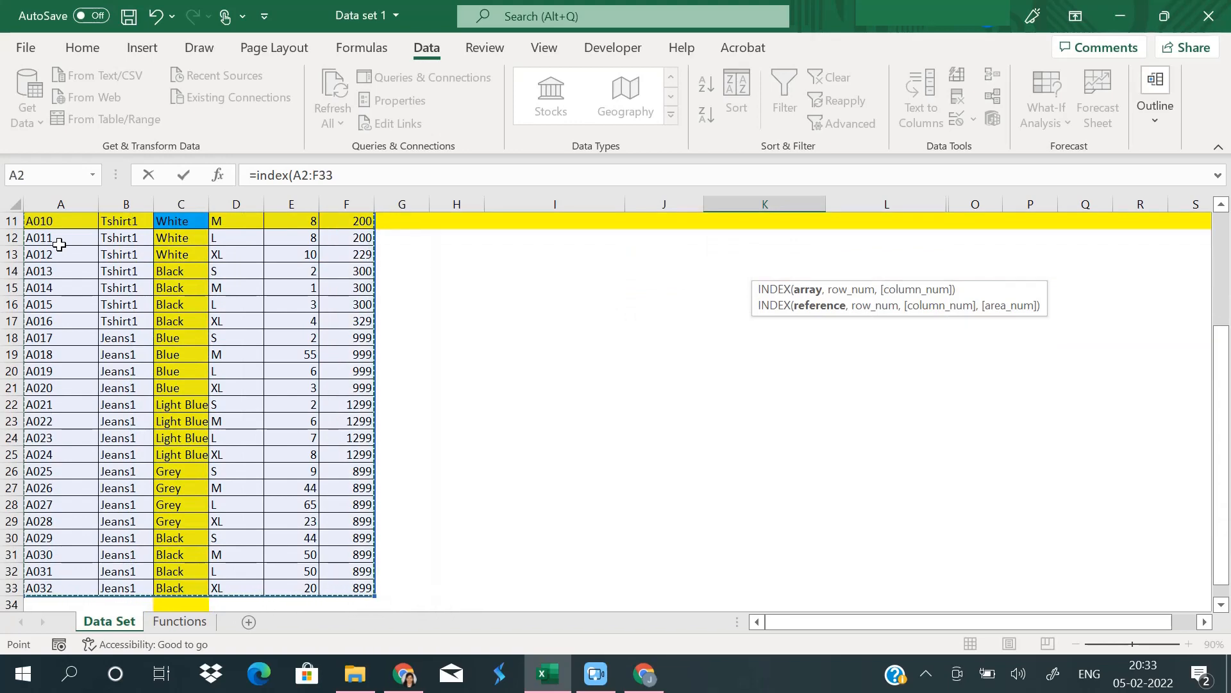
pyautogui.press('F4')
pyautogui.write(',')
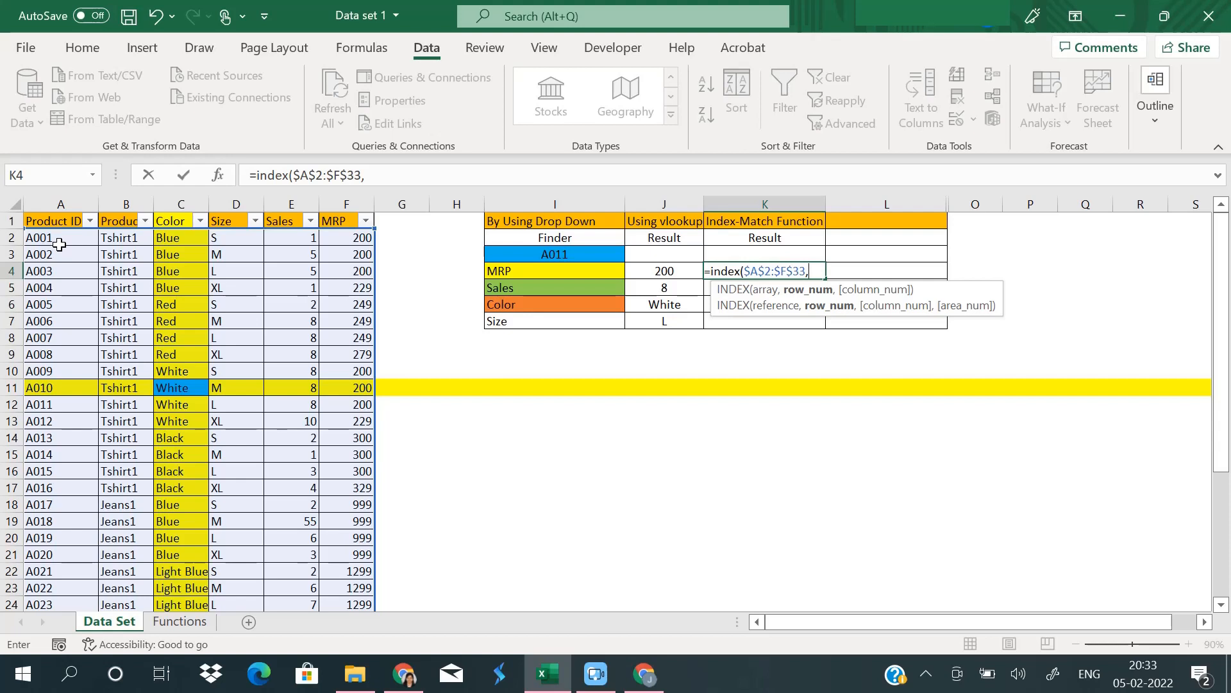
# Step: Add MATCH($I$3,$A$2:$A$33,0) as the row number argument of the INDEX formula in K4
pyautogui.write('match(')
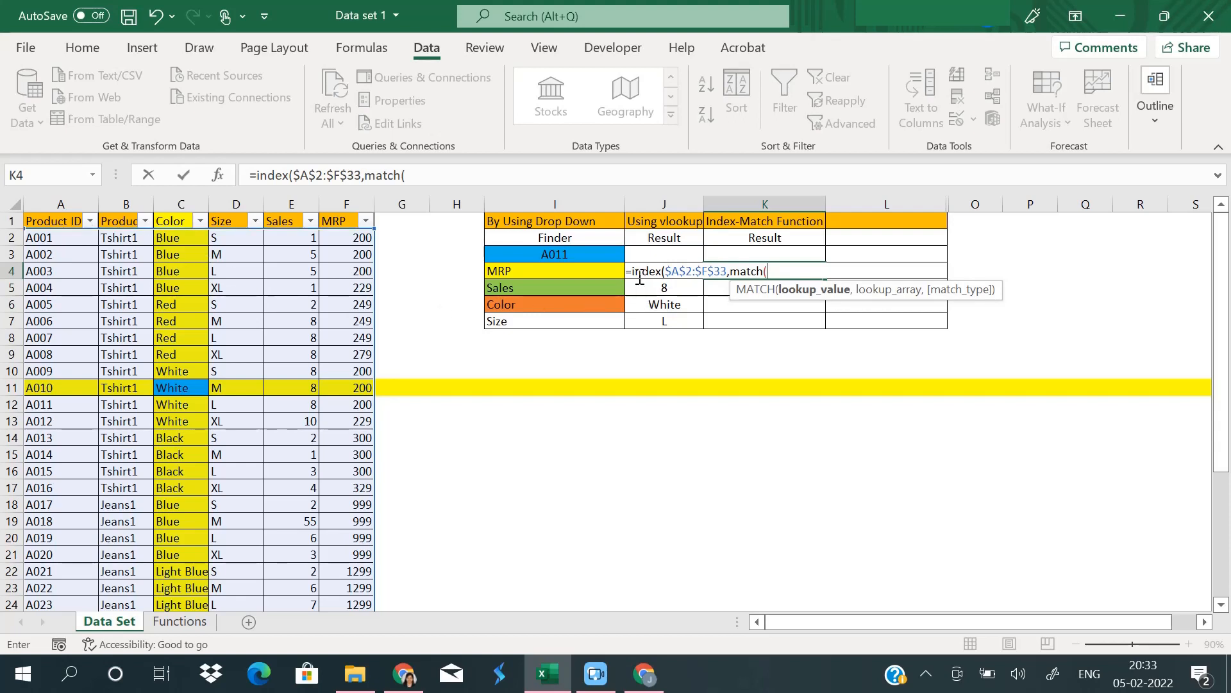
pyautogui.click(554, 254)
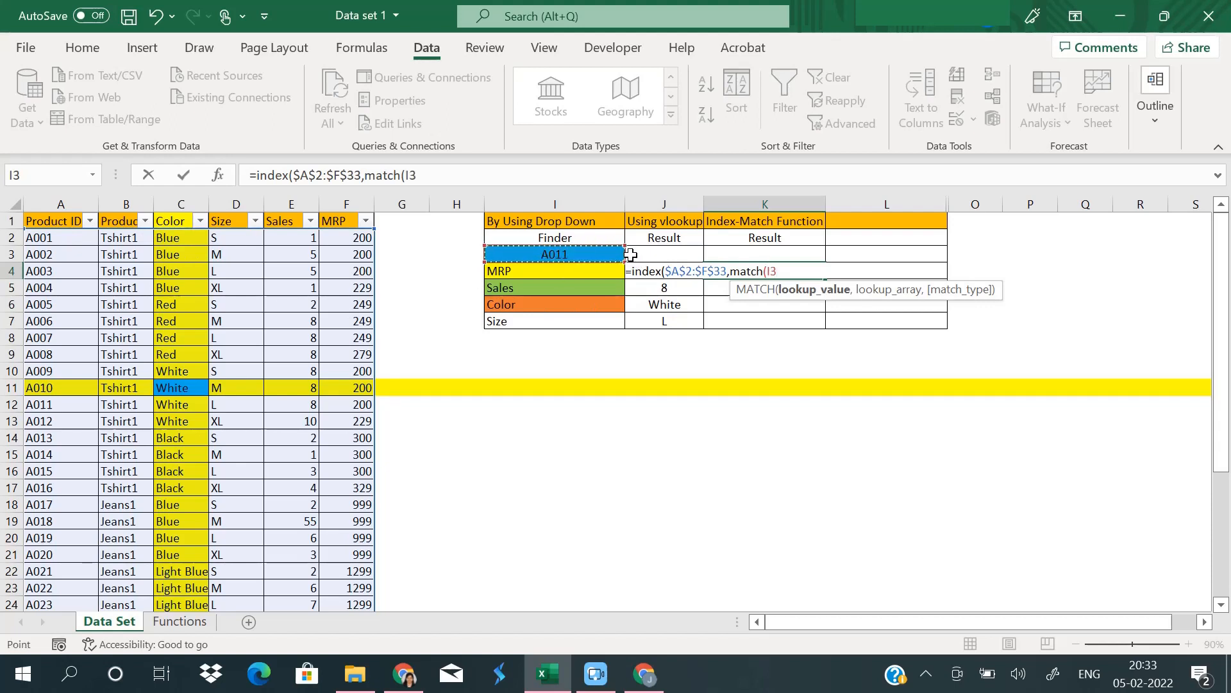
pyautogui.press('F4')
pyautogui.click(442, 181)
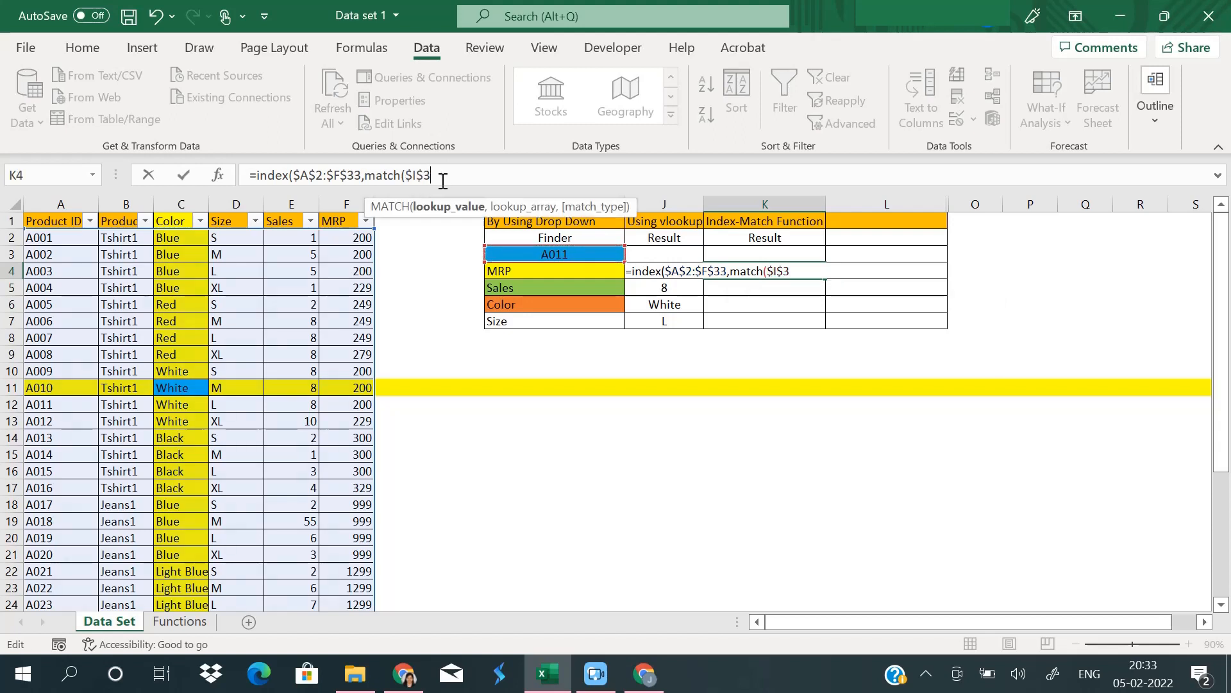
pyautogui.write(',')
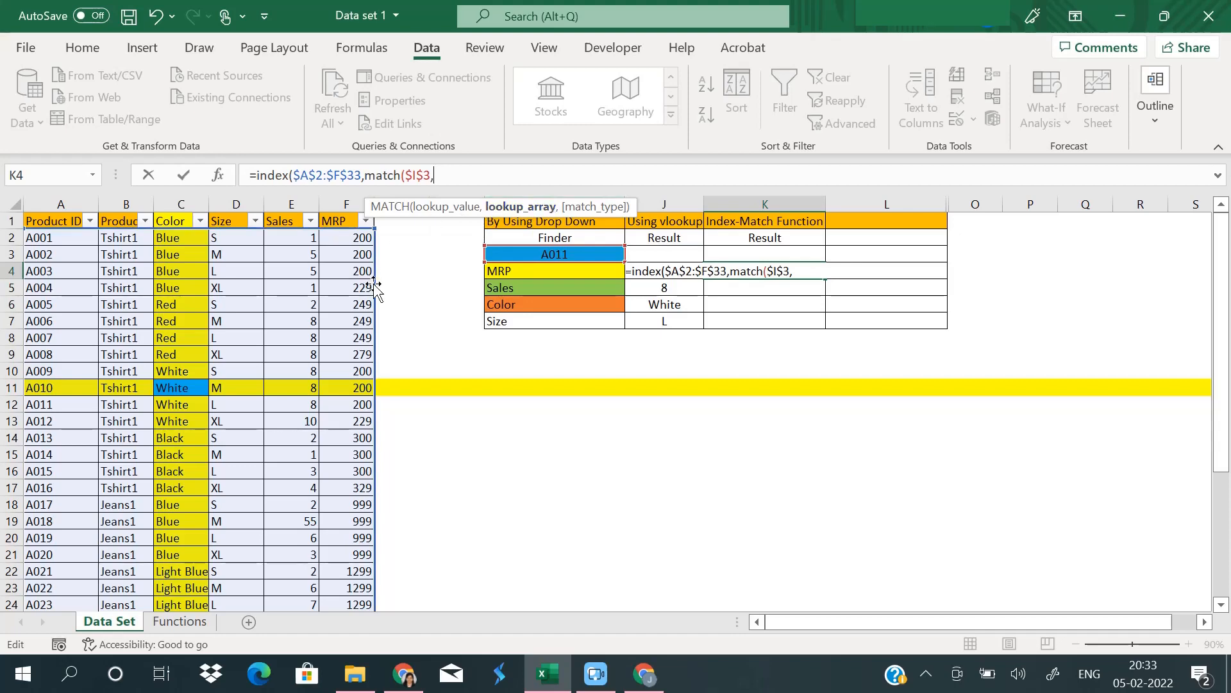
pyautogui.click(53, 235)
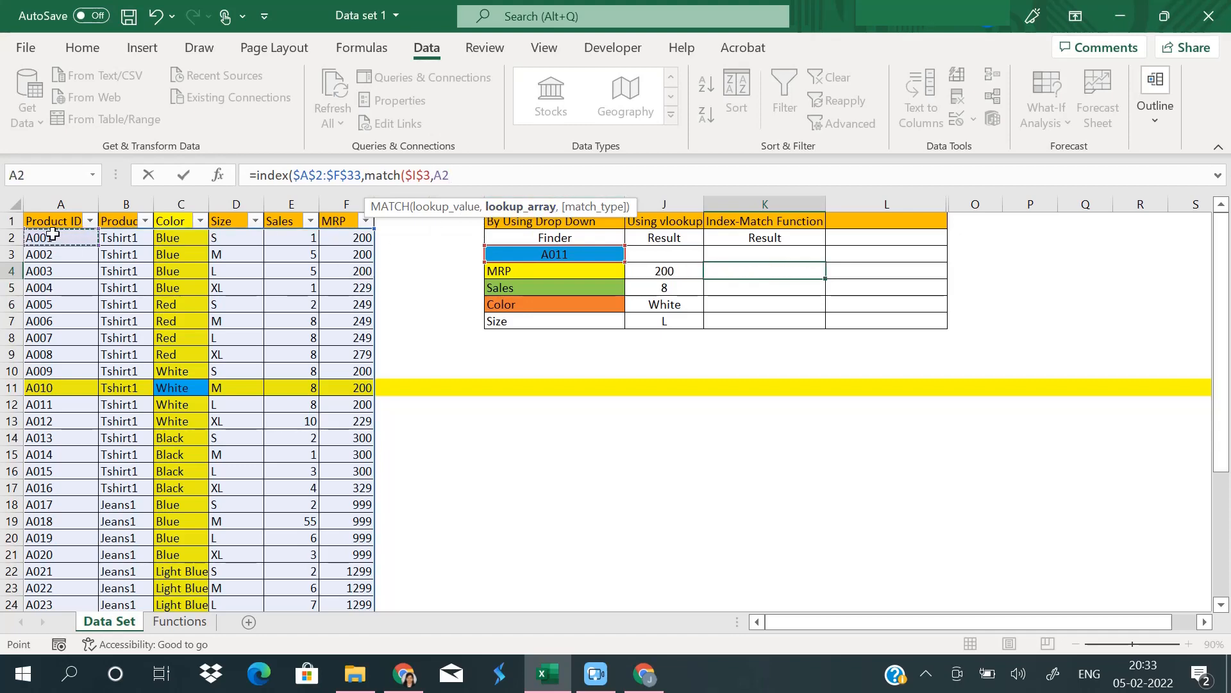
pyautogui.hotkey('ctrl', 'shift', 'Down')
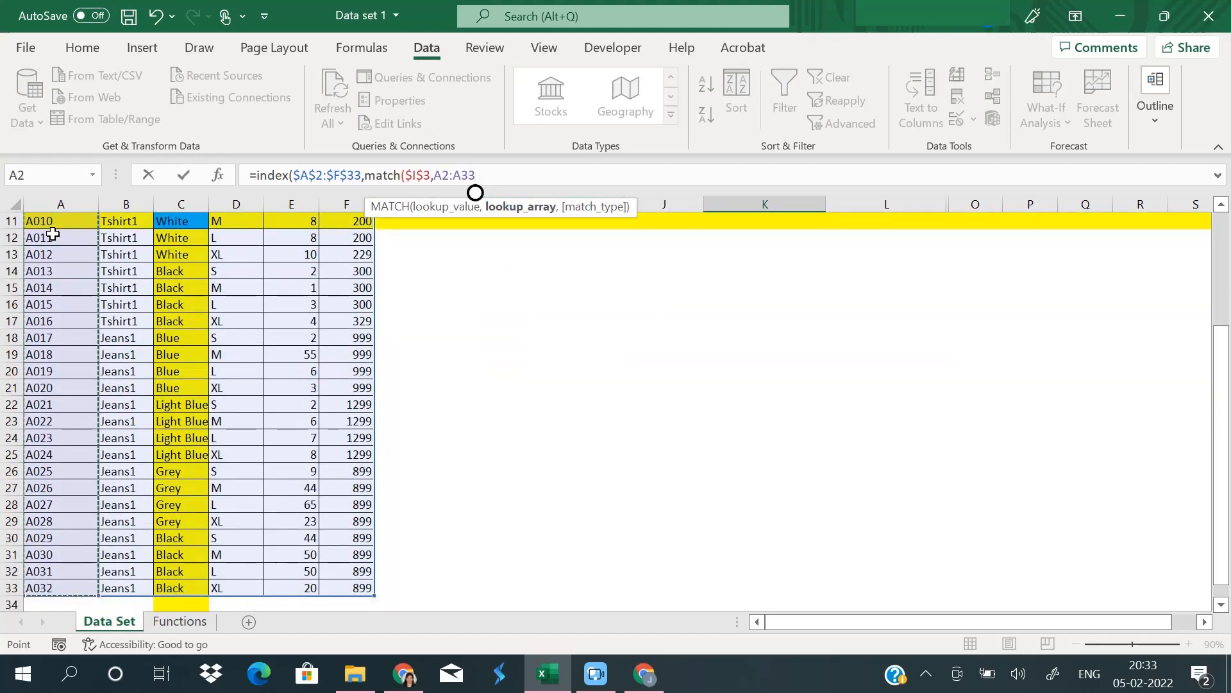
pyautogui.press('F4')
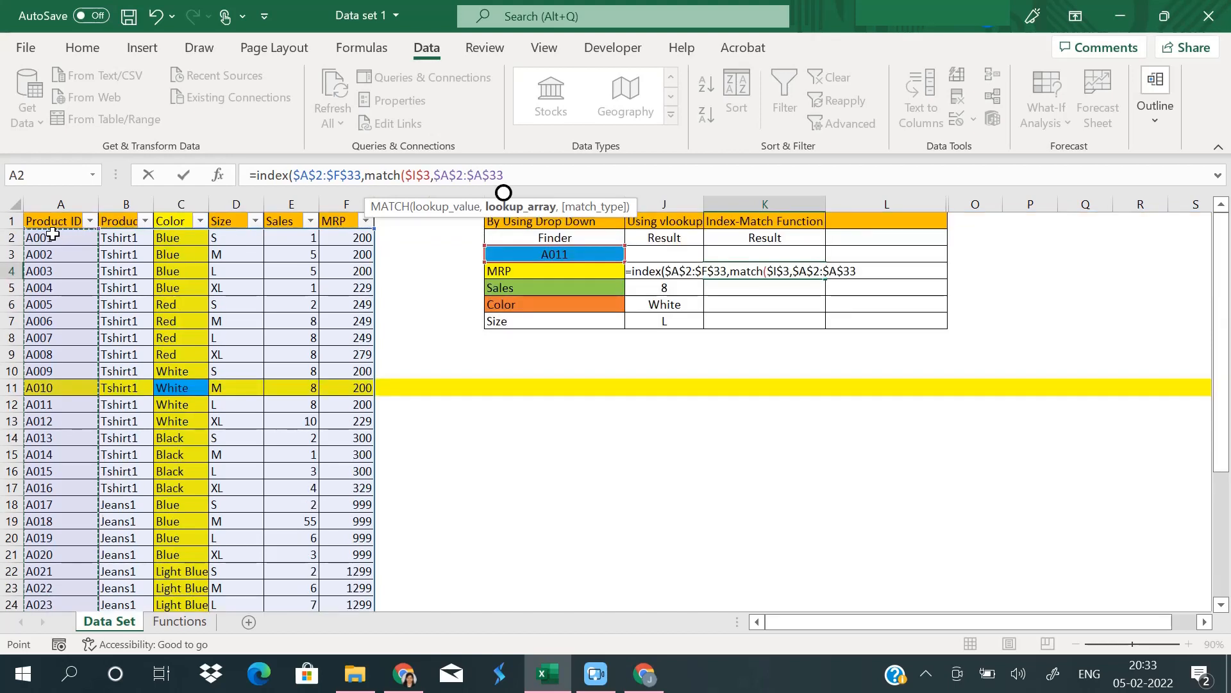
pyautogui.write(',')
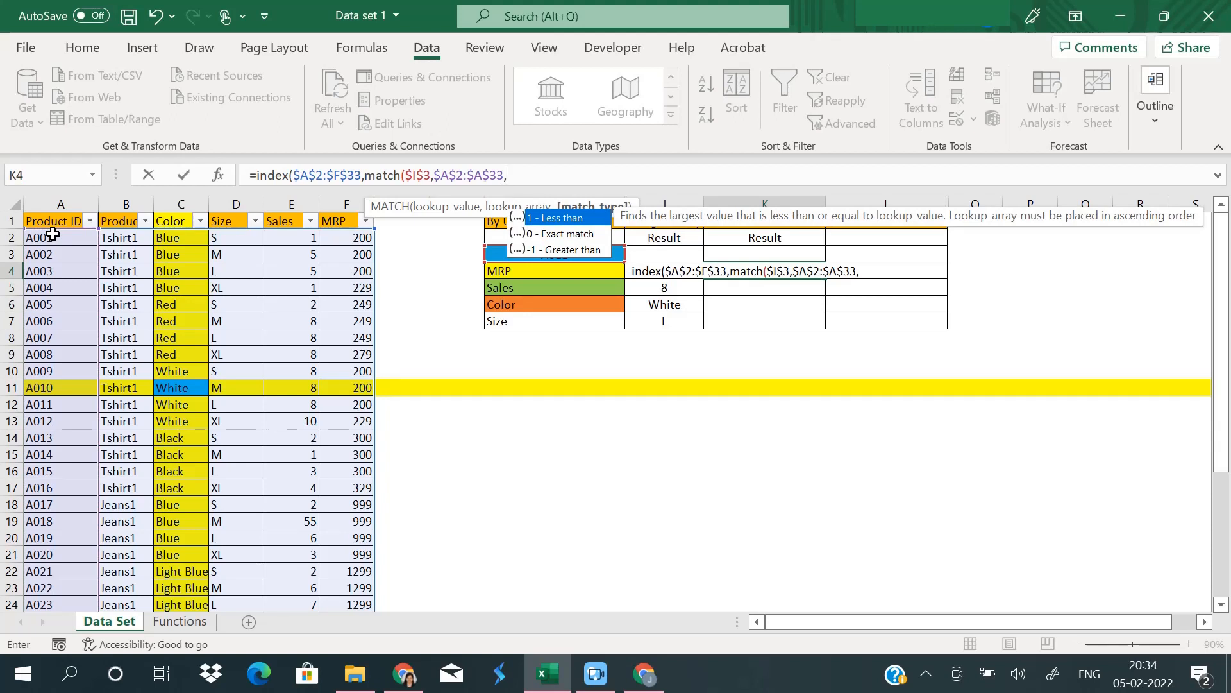
pyautogui.write('0)')
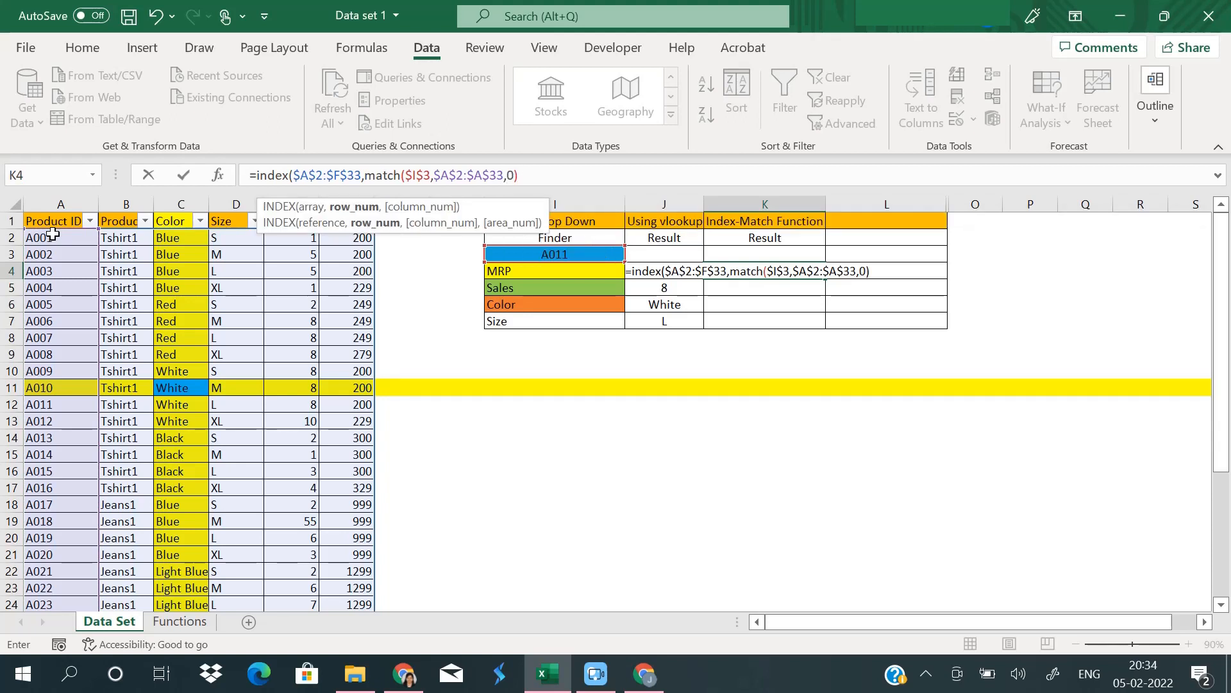
# Step: Start a second MATCH as the column number argument of K4's INDEX formula, with $I4 as the lookup value
pyautogui.write(',')
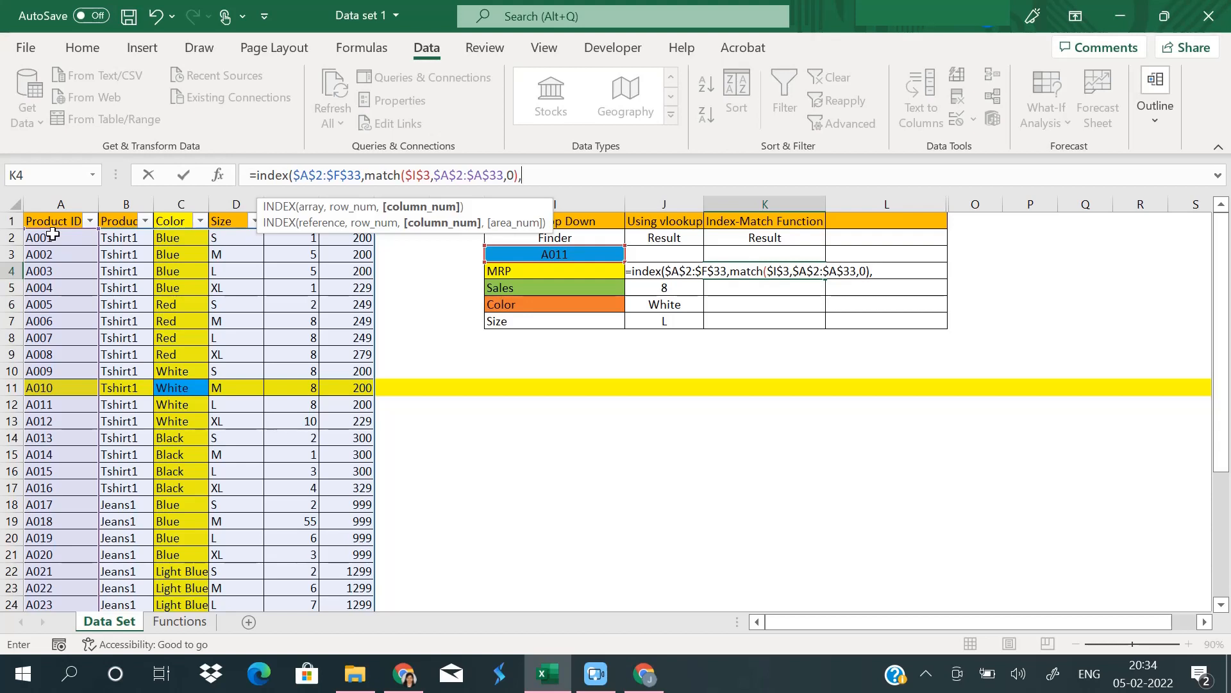
pyautogui.write('match(')
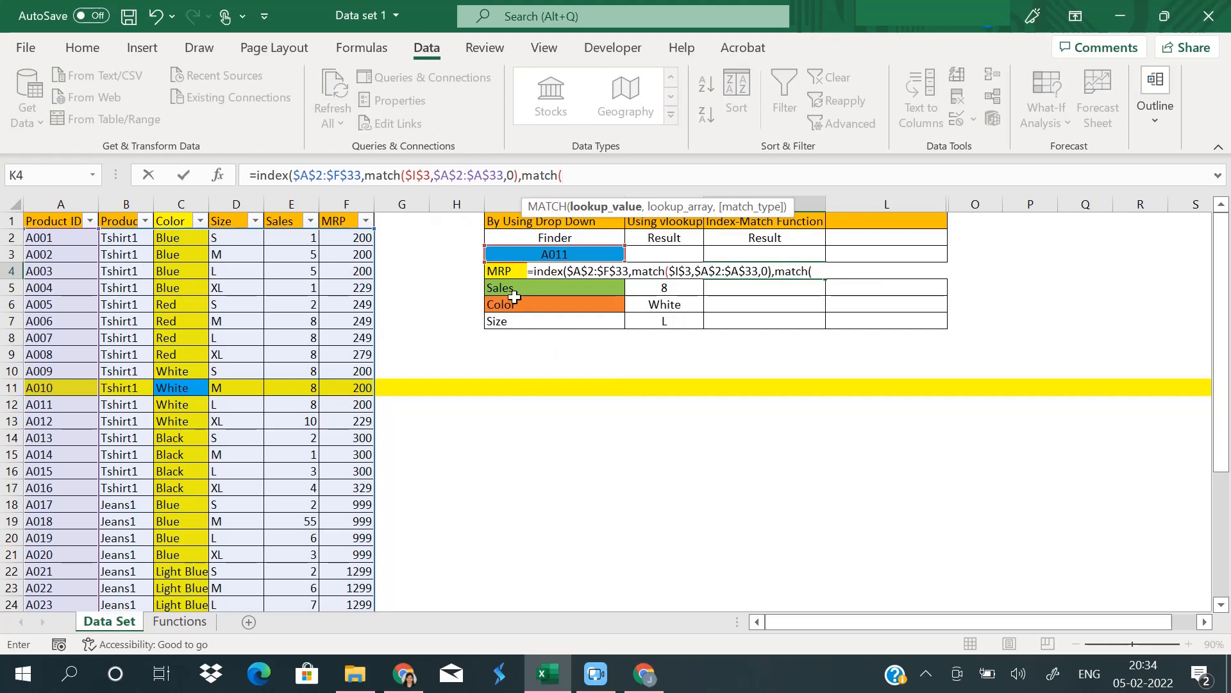
pyautogui.click(505, 272)
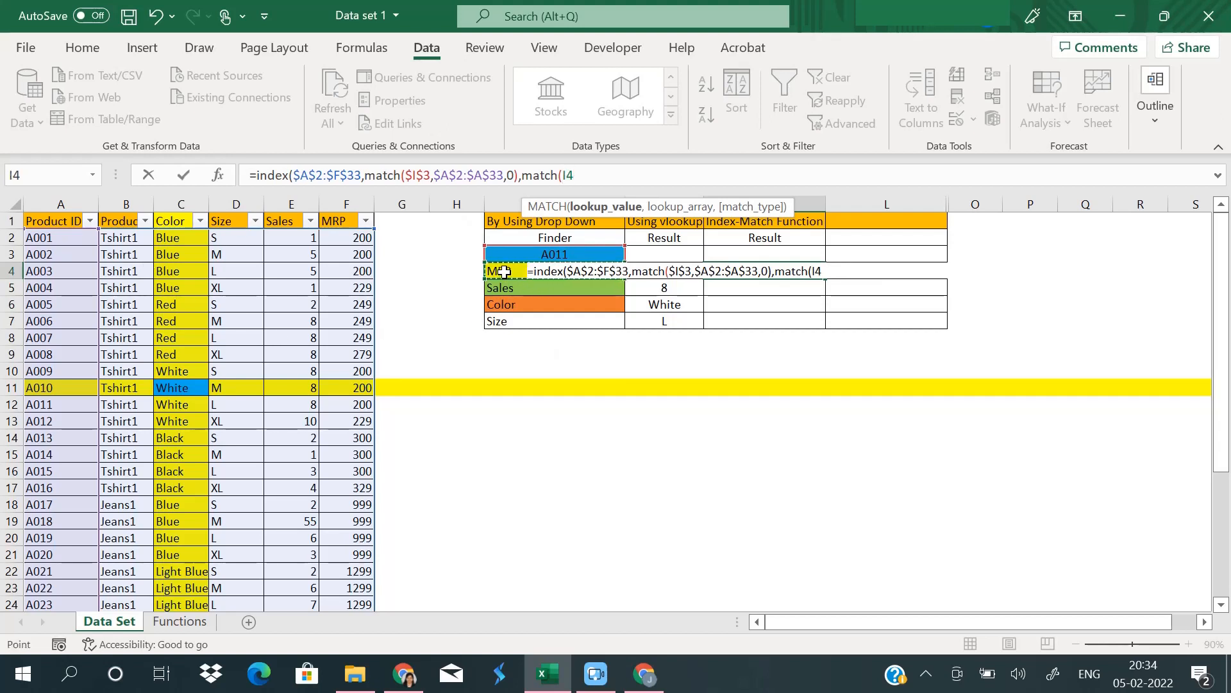
pyautogui.click(563, 175)
pyautogui.write('$3')
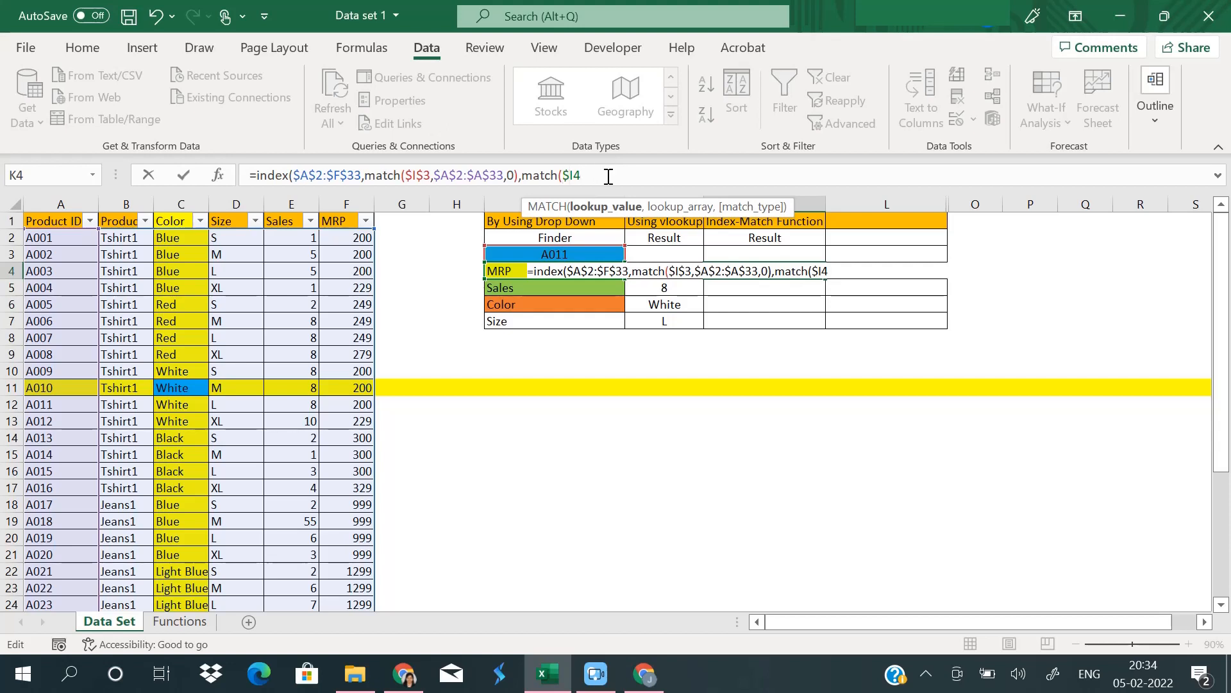
pyautogui.write(',')
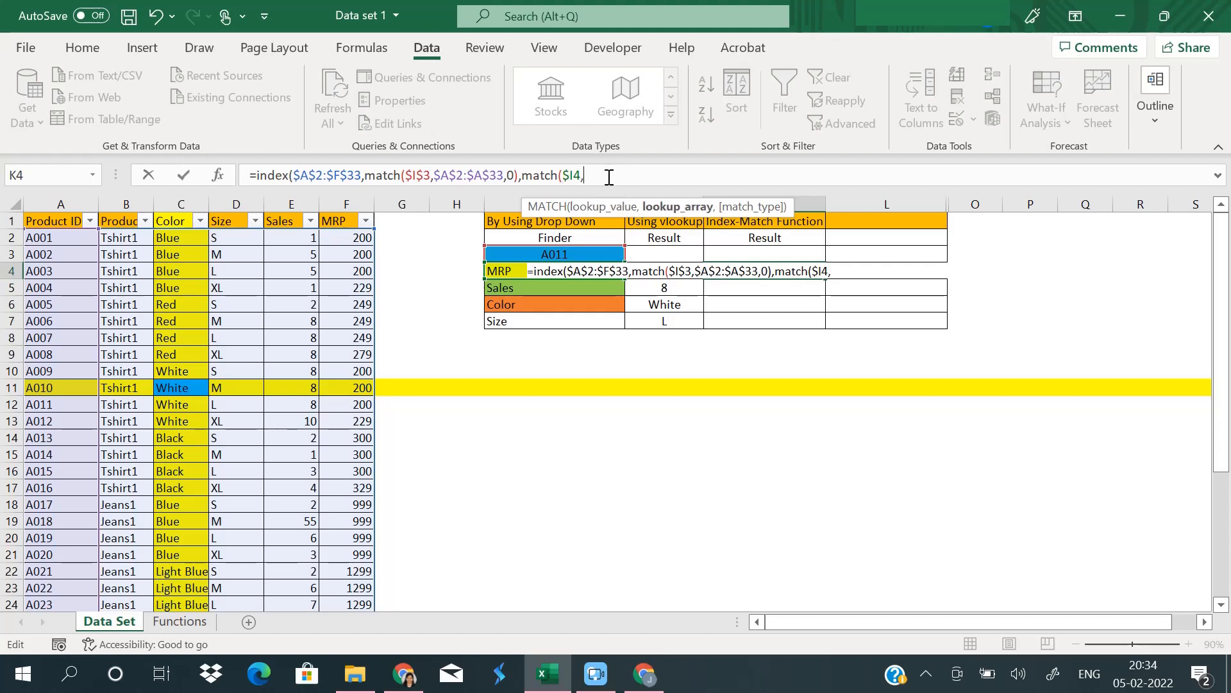
# Step: Complete K4's column MATCH with the header range $A$1:$F$1 and match type 0, and enter the finished INDEX-MATCH formula
pyautogui.click(59, 222)
pyautogui.hotkey('shift', 'Right')
pyautogui.hotkey('shift', 'Right')
pyautogui.hotkey('shift', 'Right')
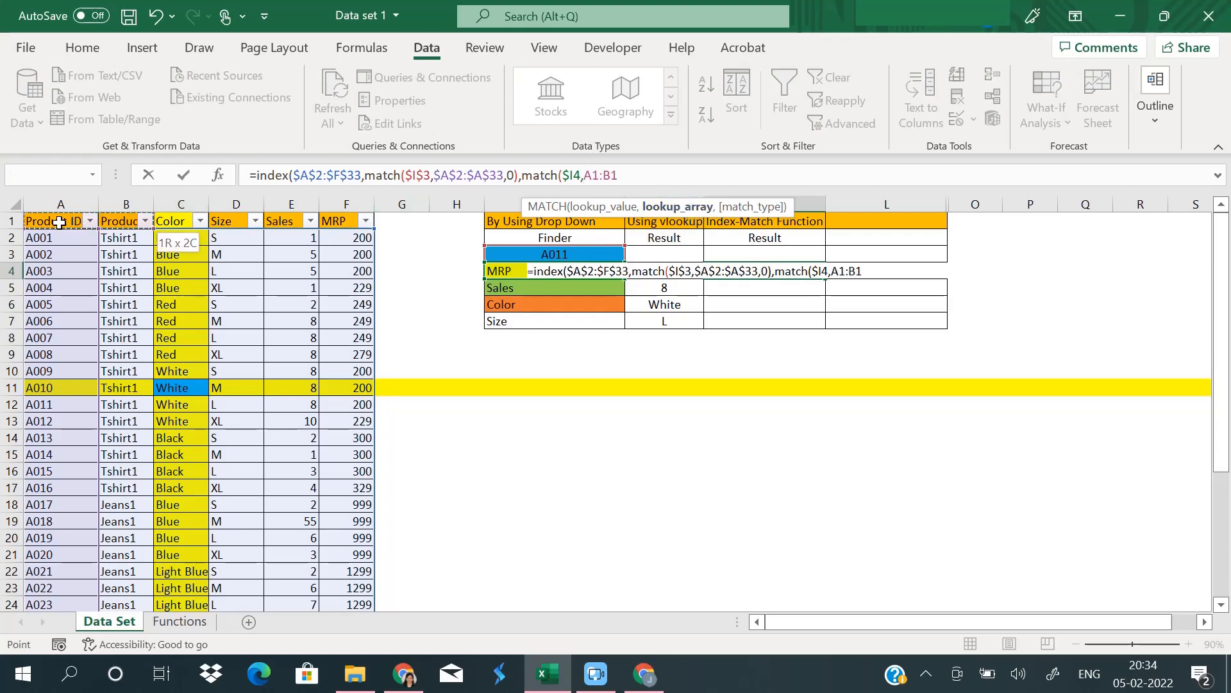
pyautogui.hotkey('shift', 'Right')
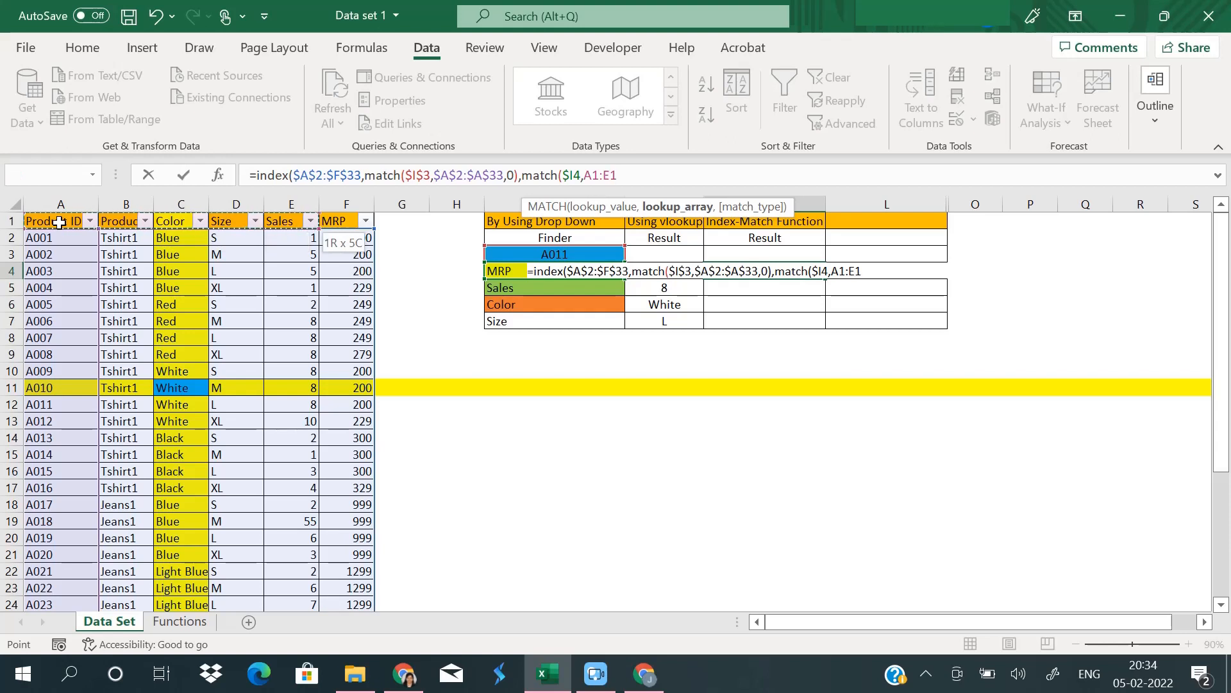
pyautogui.hotkey('shift', 'Right')
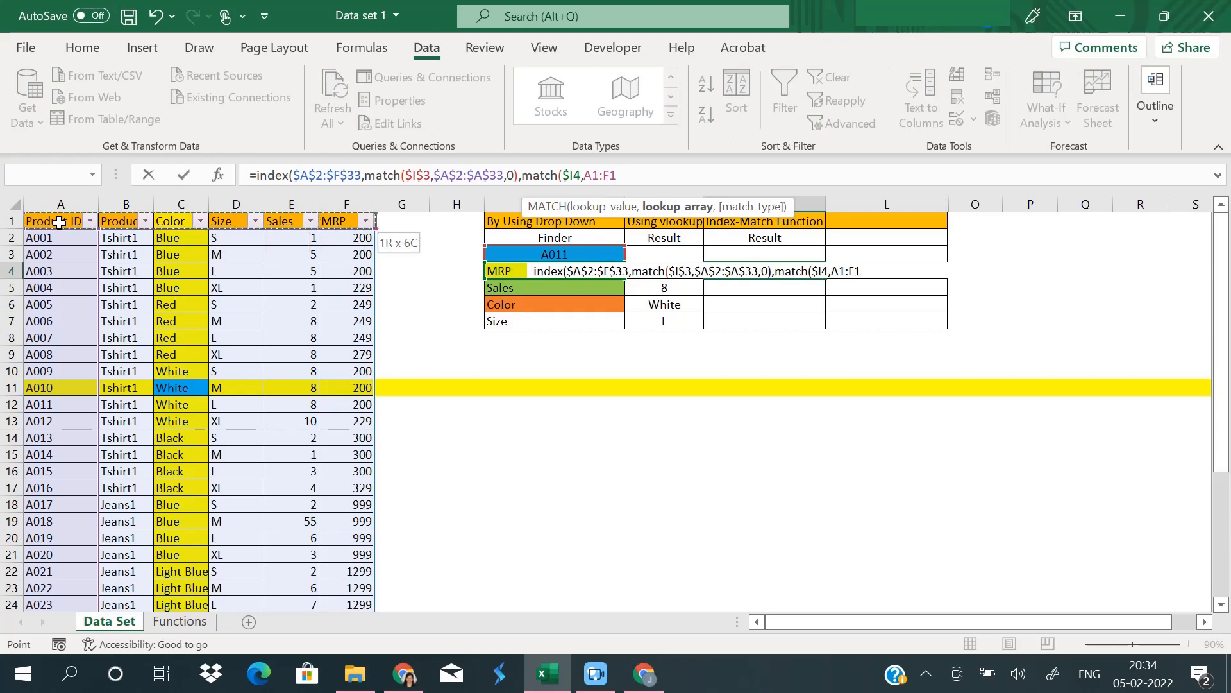
pyautogui.press('F4')
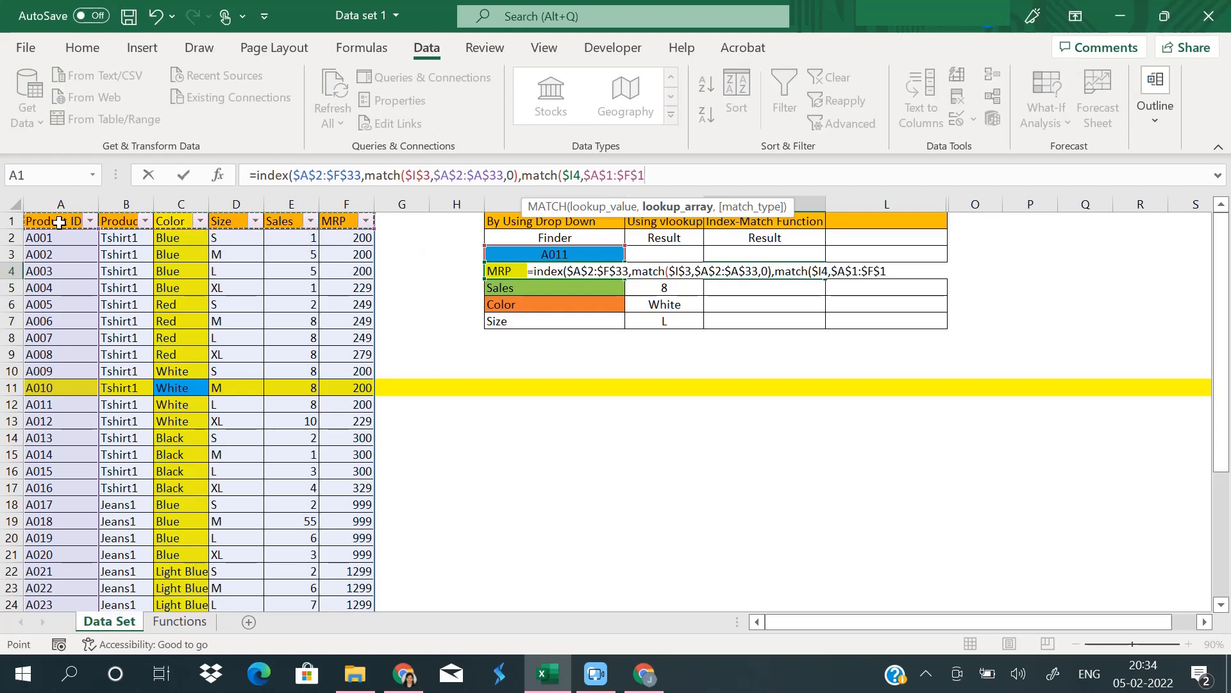
pyautogui.write(',0')
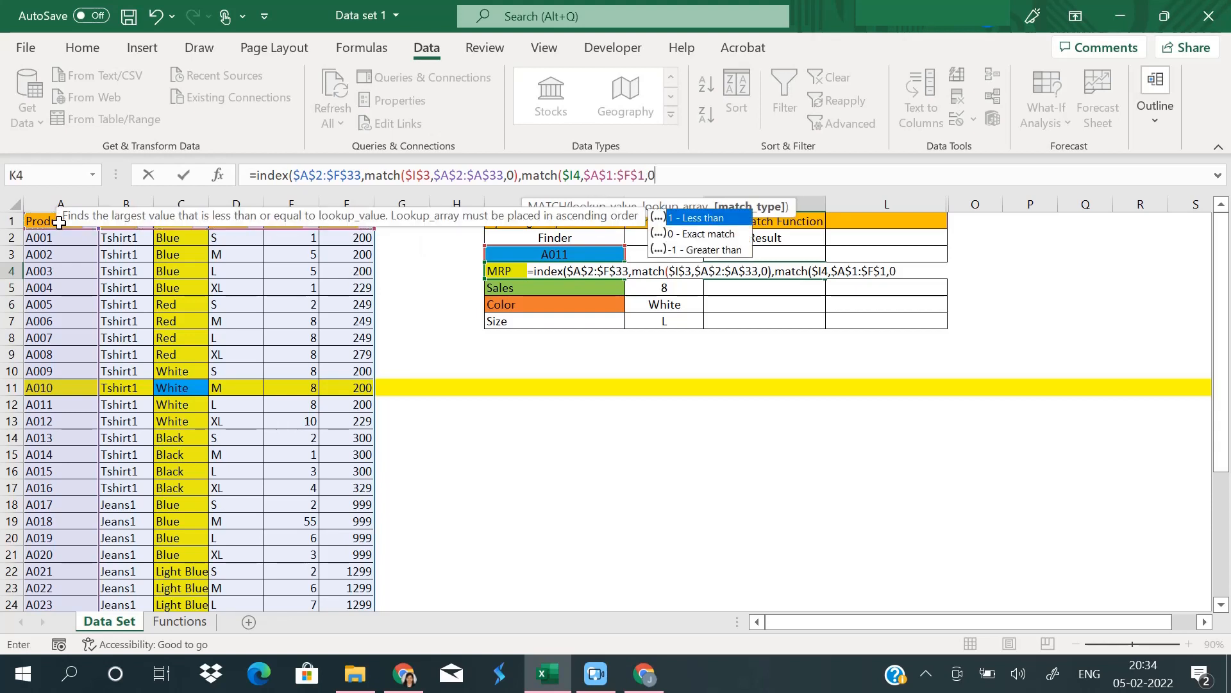
pyautogui.write(')')
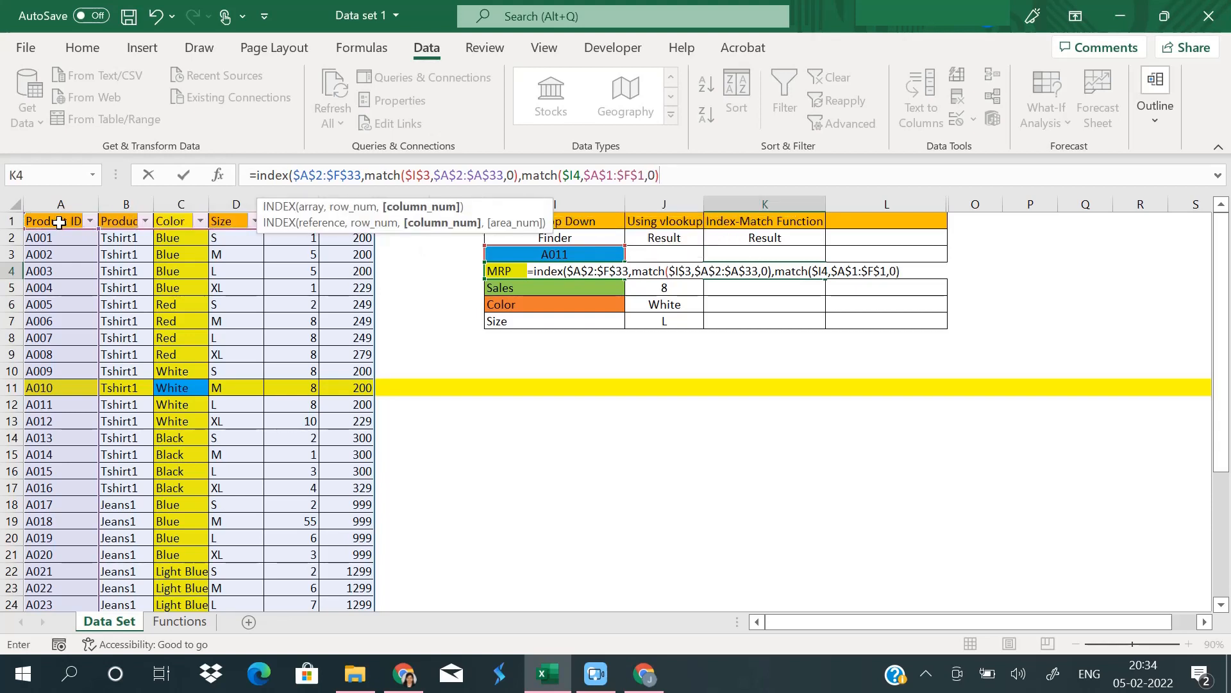
pyautogui.write(')')
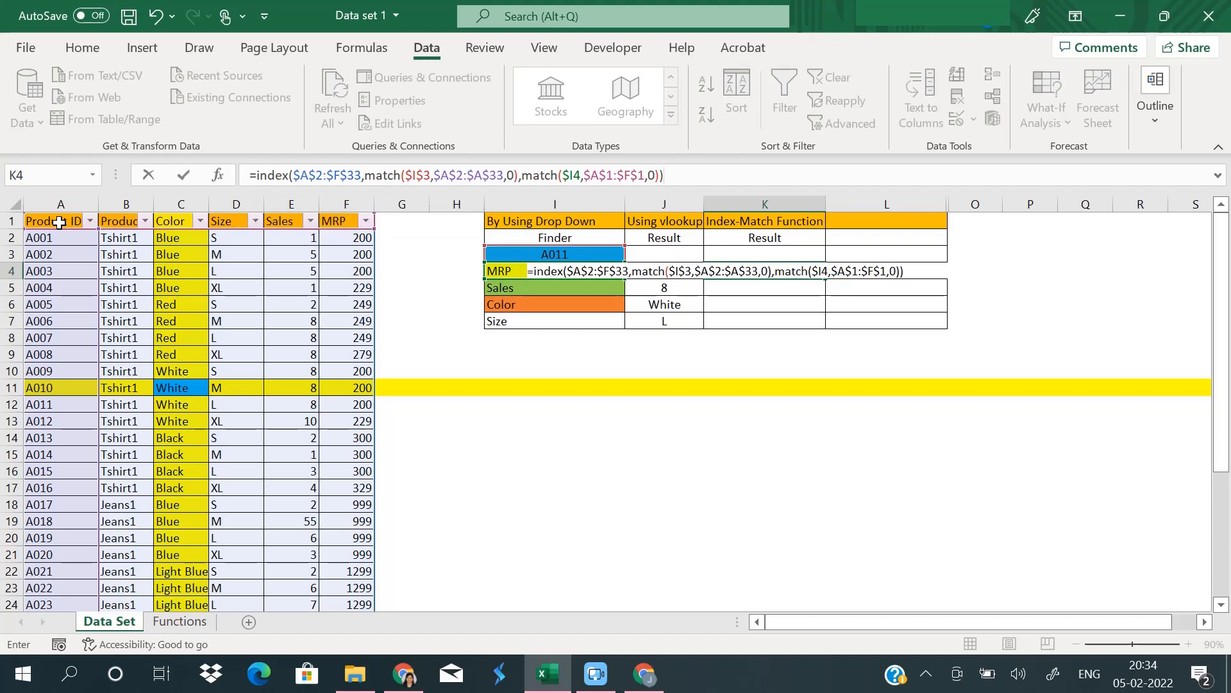
pyautogui.press('Return')
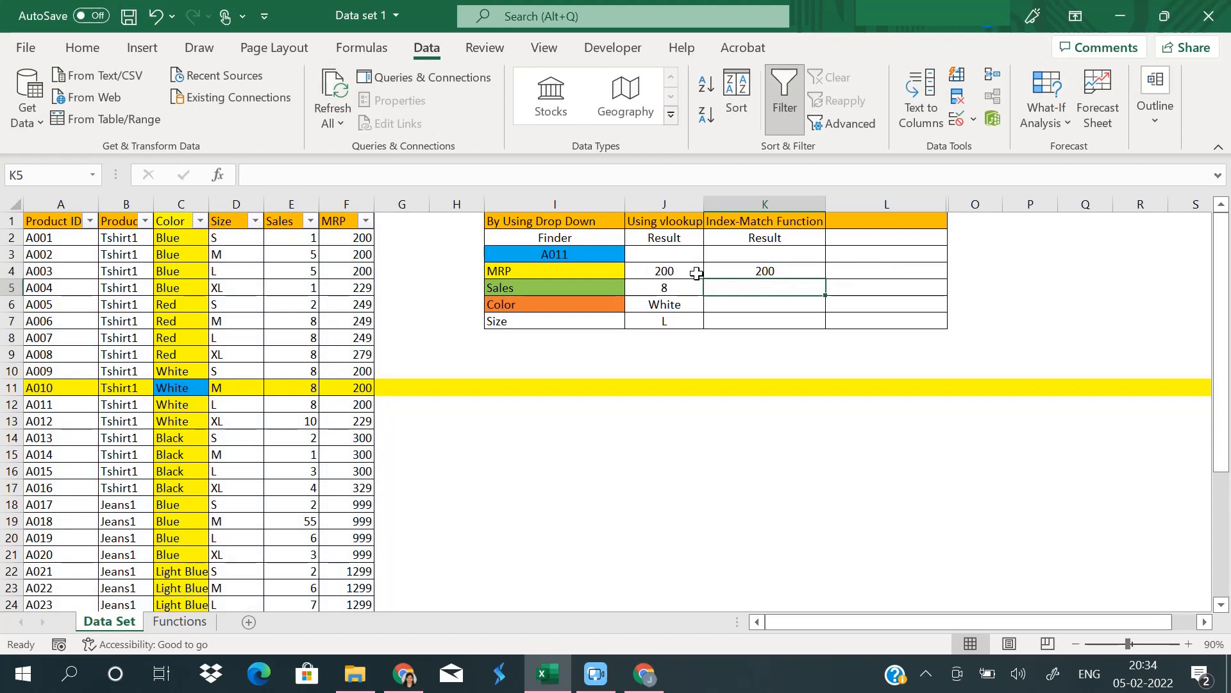
# Step: Fill the INDEX-MATCH formula from K4 down through K7 for Sales, Color and Size
pyautogui.click(769, 268)
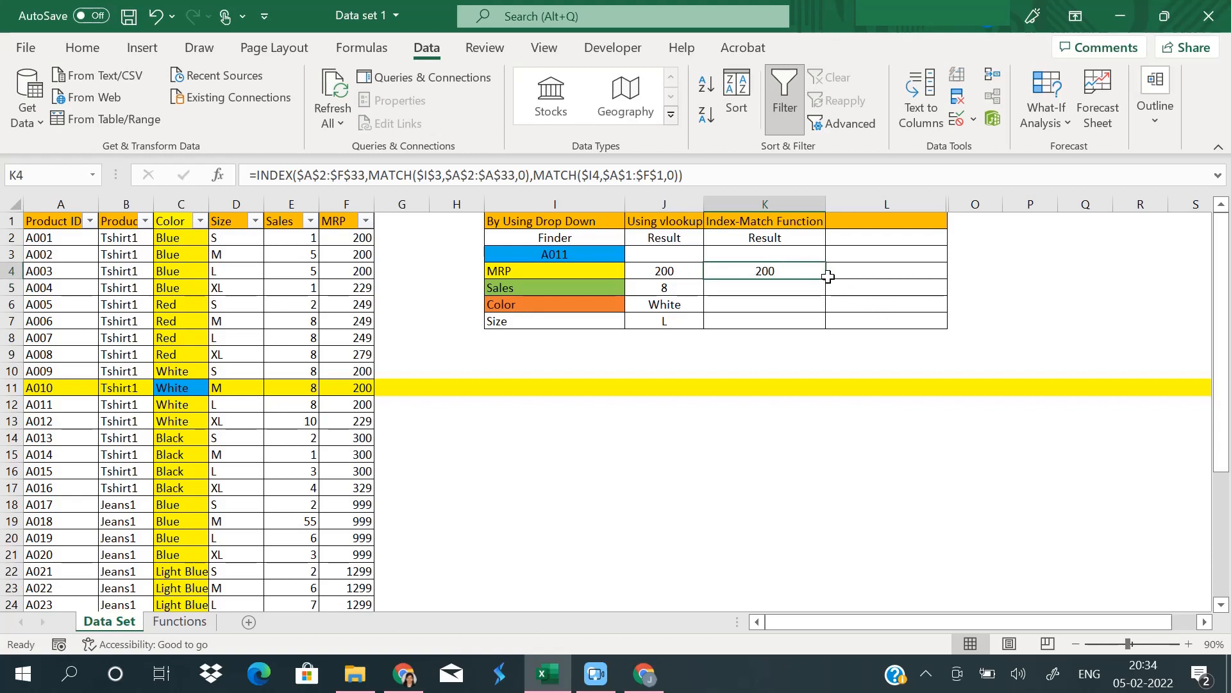
pyautogui.moveTo(824, 276); pyautogui.dragTo(821, 327)
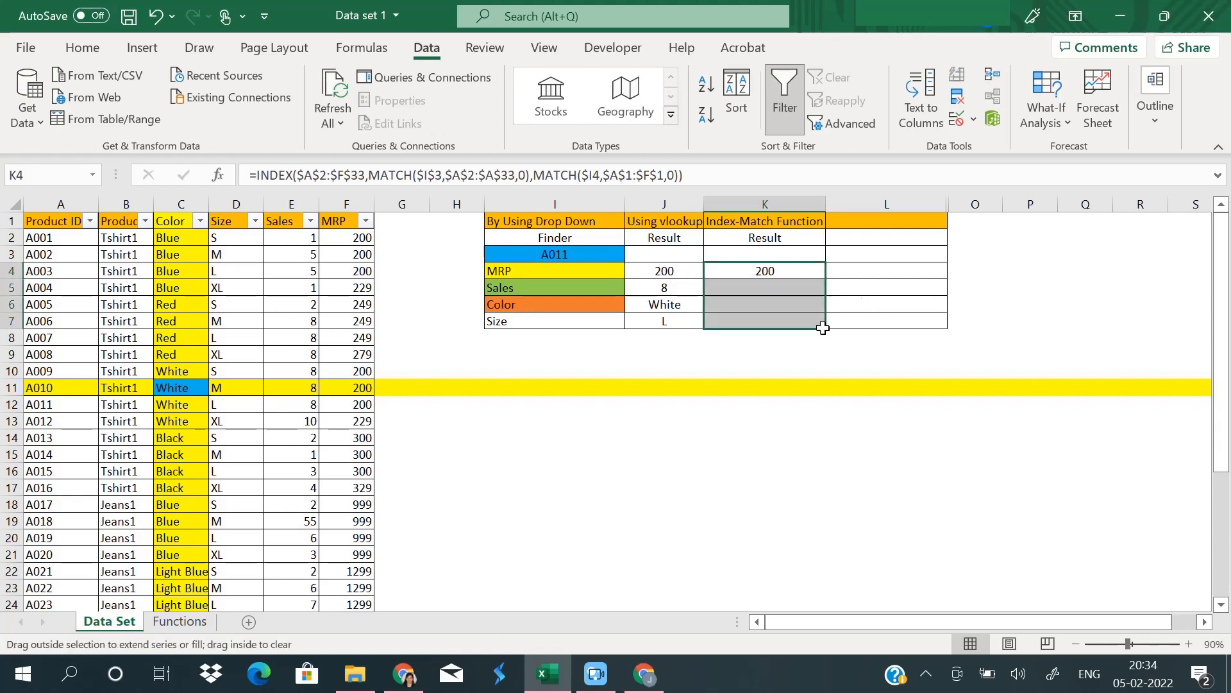
pyautogui.moveTo(903, 284); pyautogui.dragTo(866, 278)
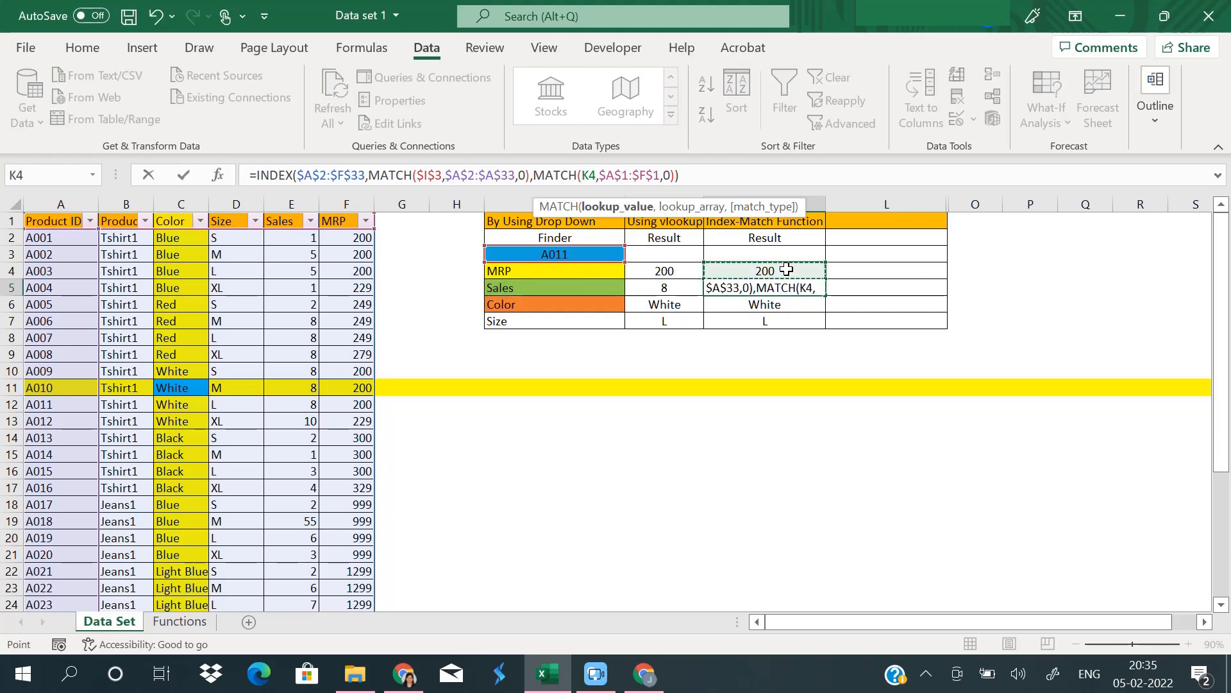
pyautogui.hotkey('ctrl', 'Return')
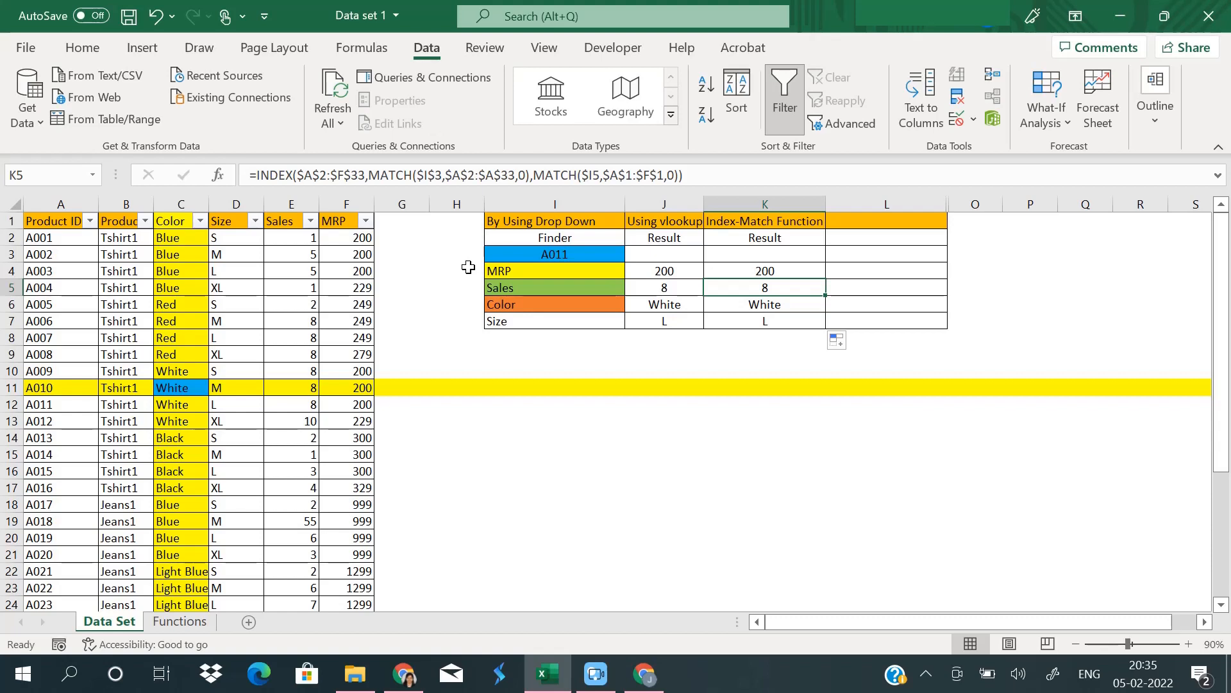
# Step: Insert a blank column before the Sales column in the product data
pyautogui.click(291, 205)
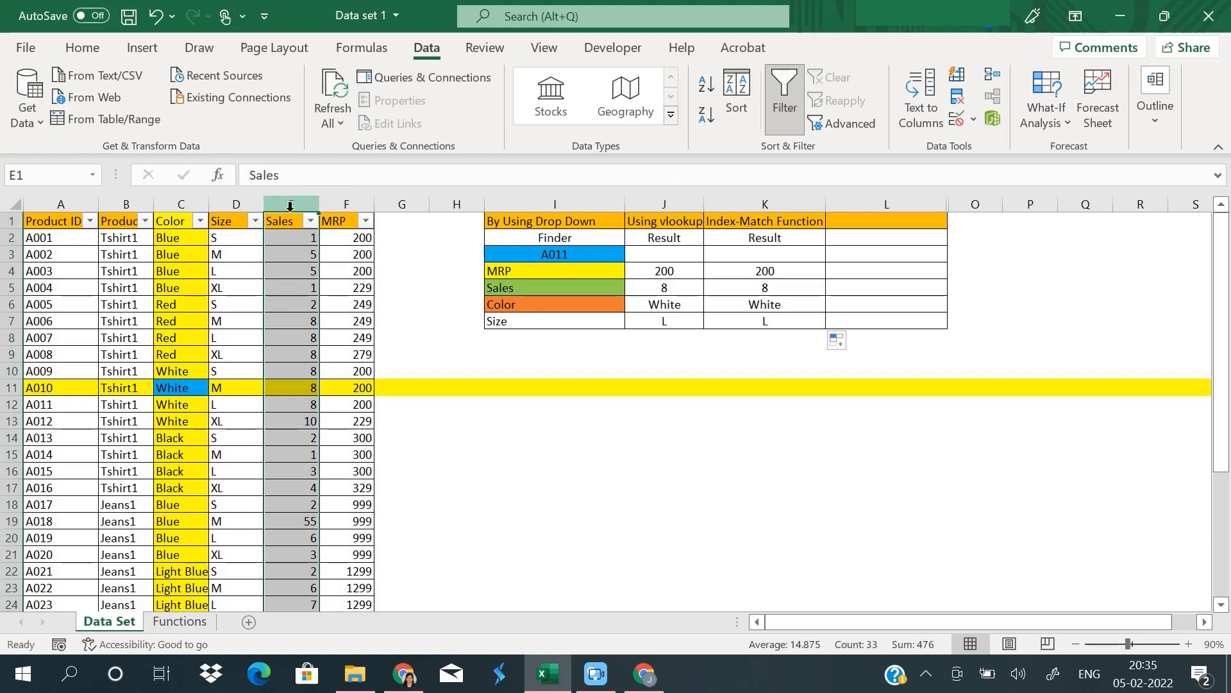
pyautogui.hotkey('ctrl', 'shift', '+')
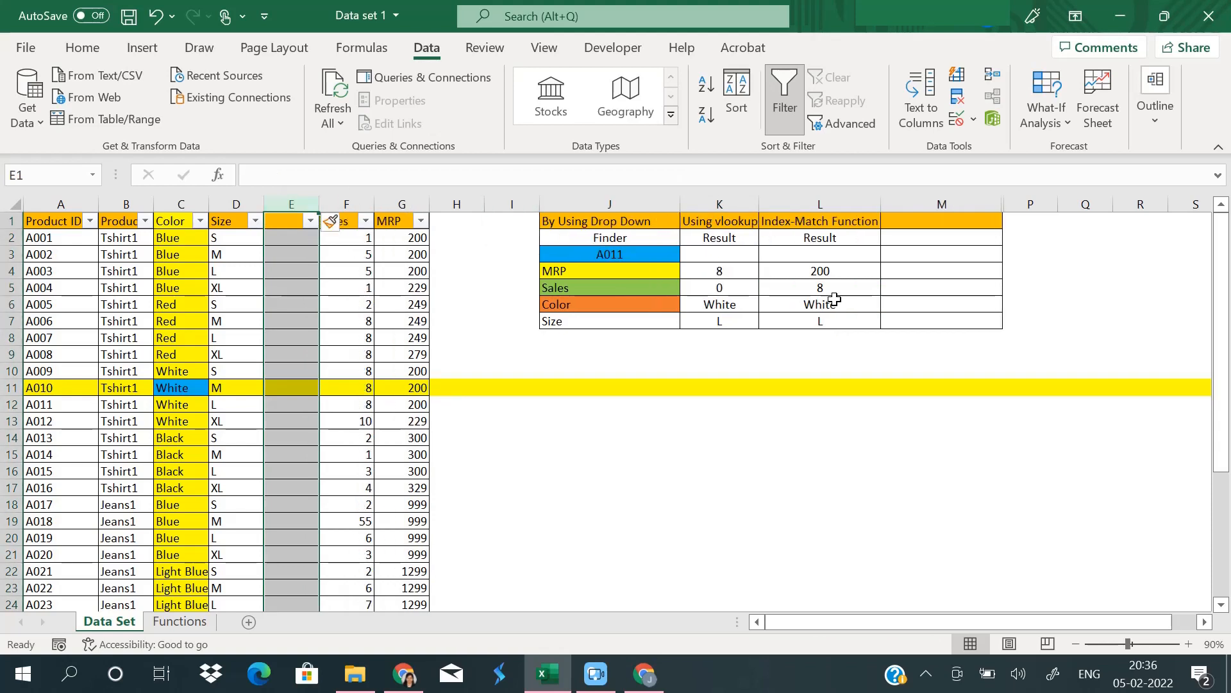